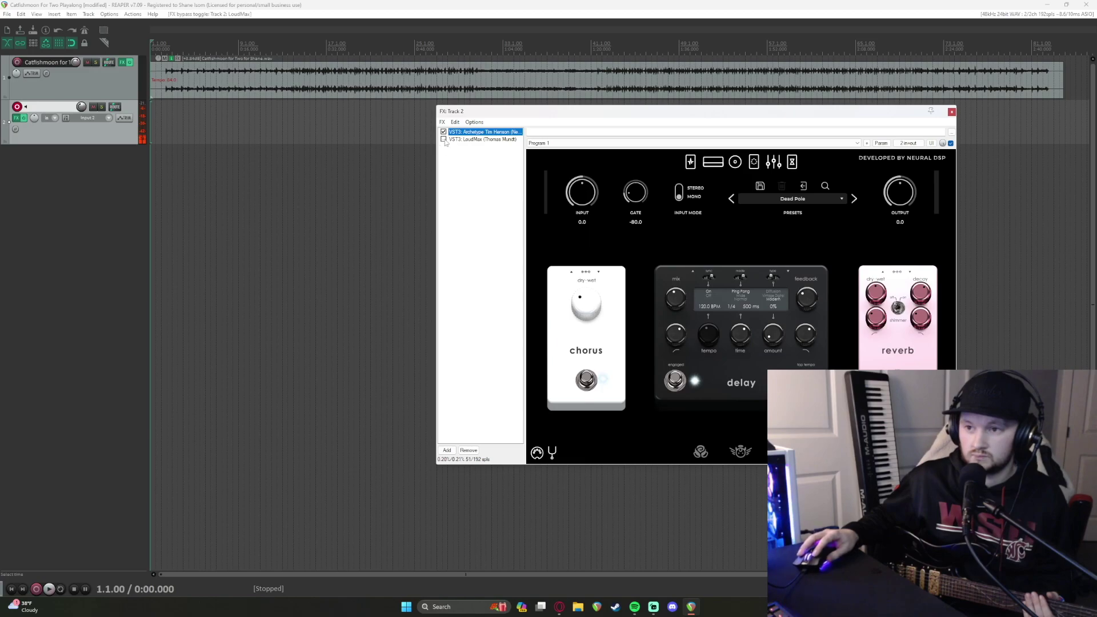
- Close the Track 2 effects window, record a guitar take on track 2 over the backing track, and delete the recorded file
left_click(951, 112)
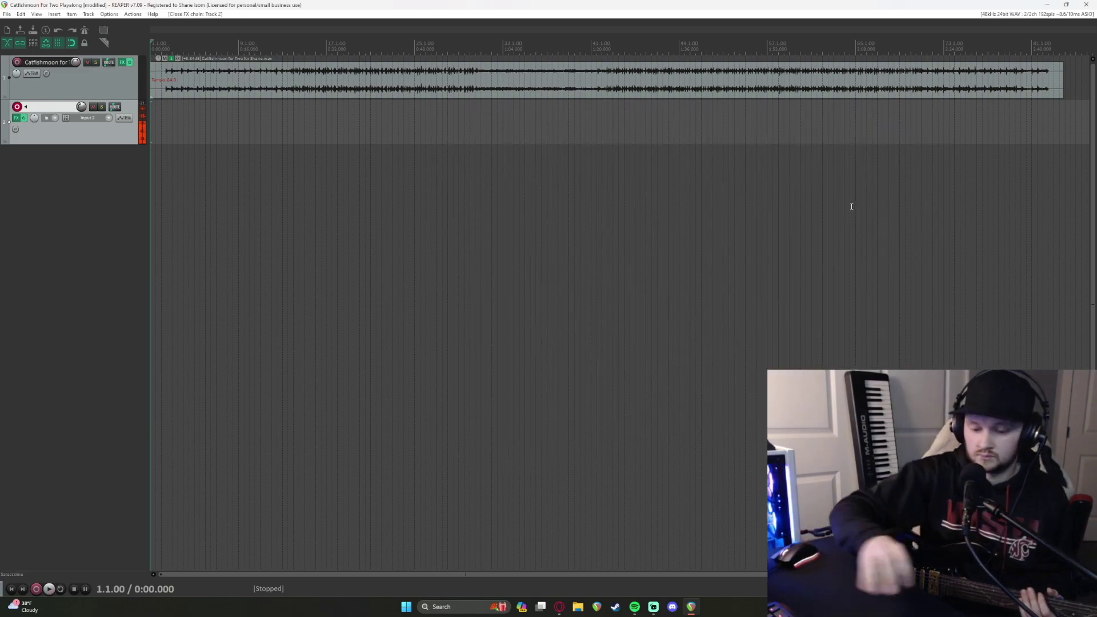
key("space")
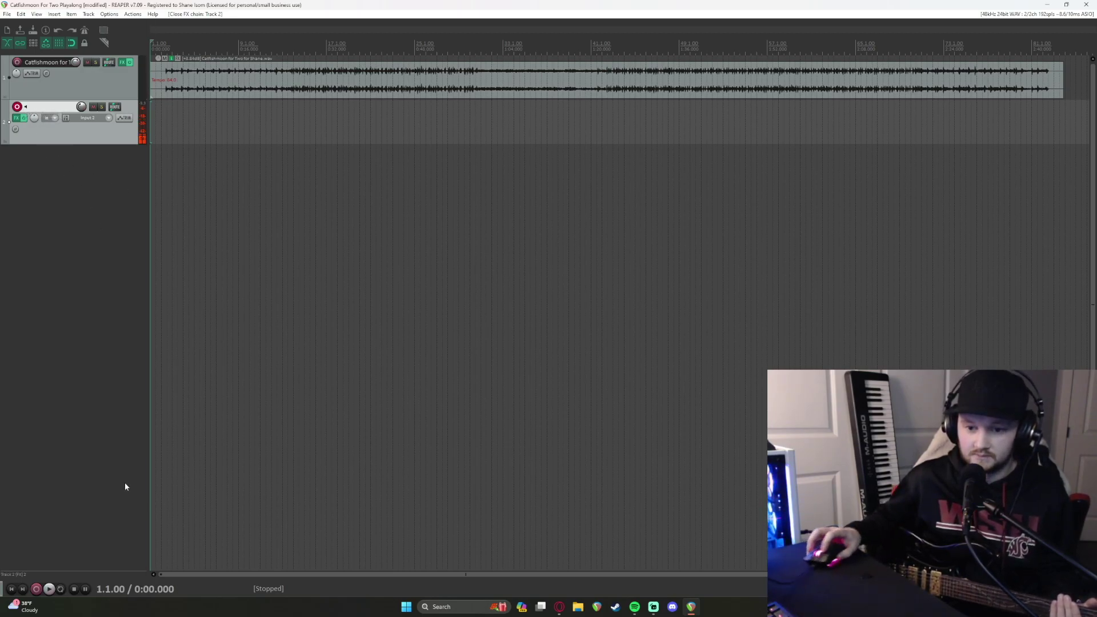
key("ctrl+r")
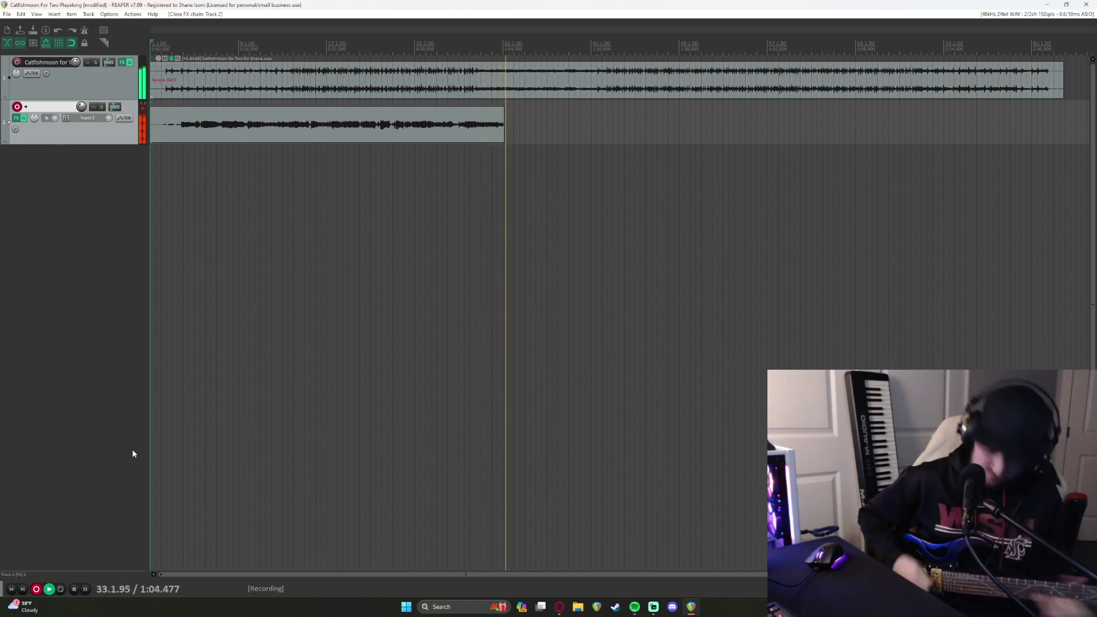
key("space")
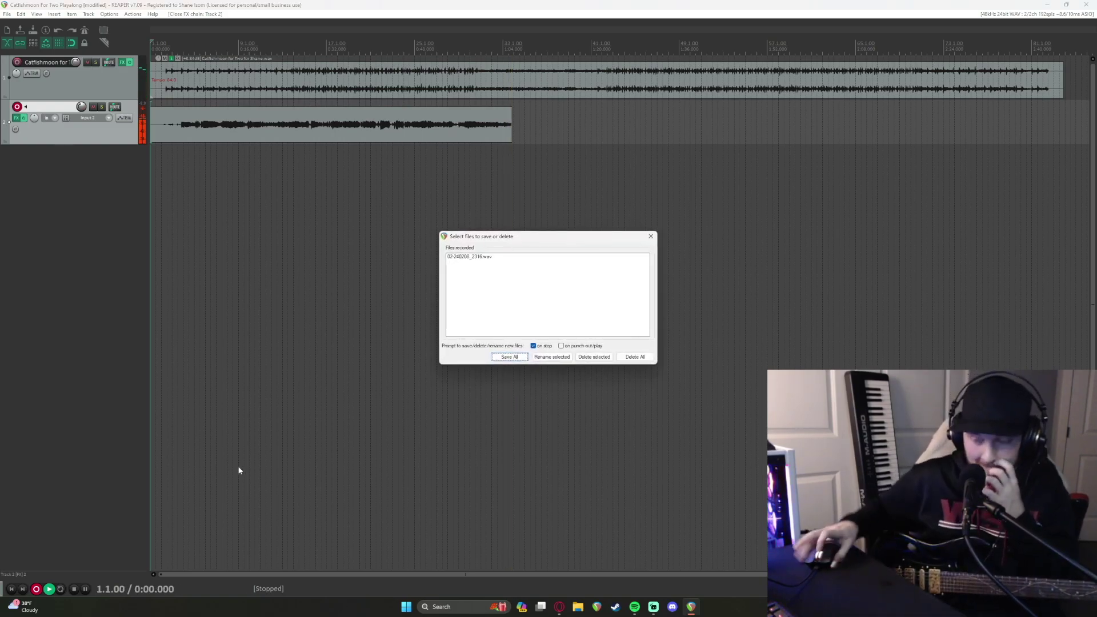
left_click(631, 358)
left_click(535, 328)
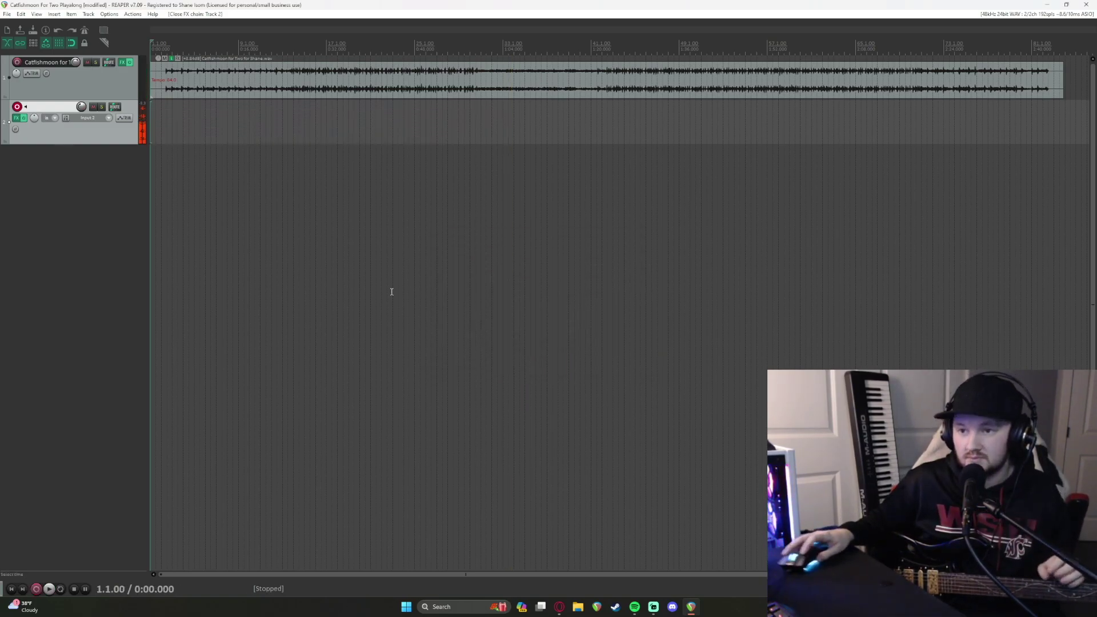
- Record another full guitar take on track 2 from the song's start, stop it, and discard its file
key("ctrl+r")
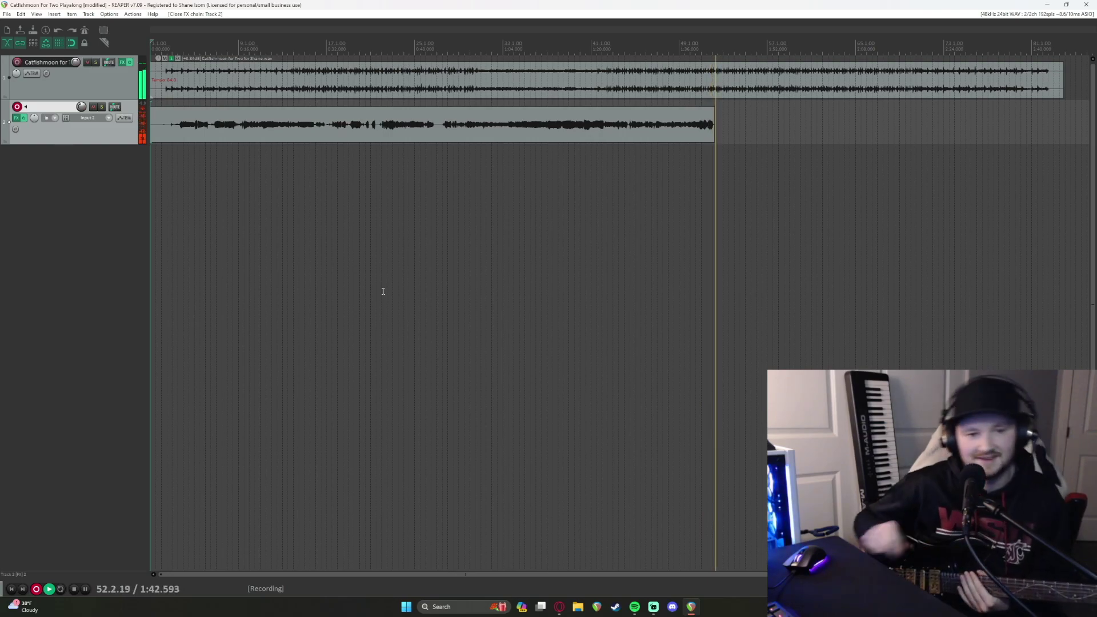
key("space")
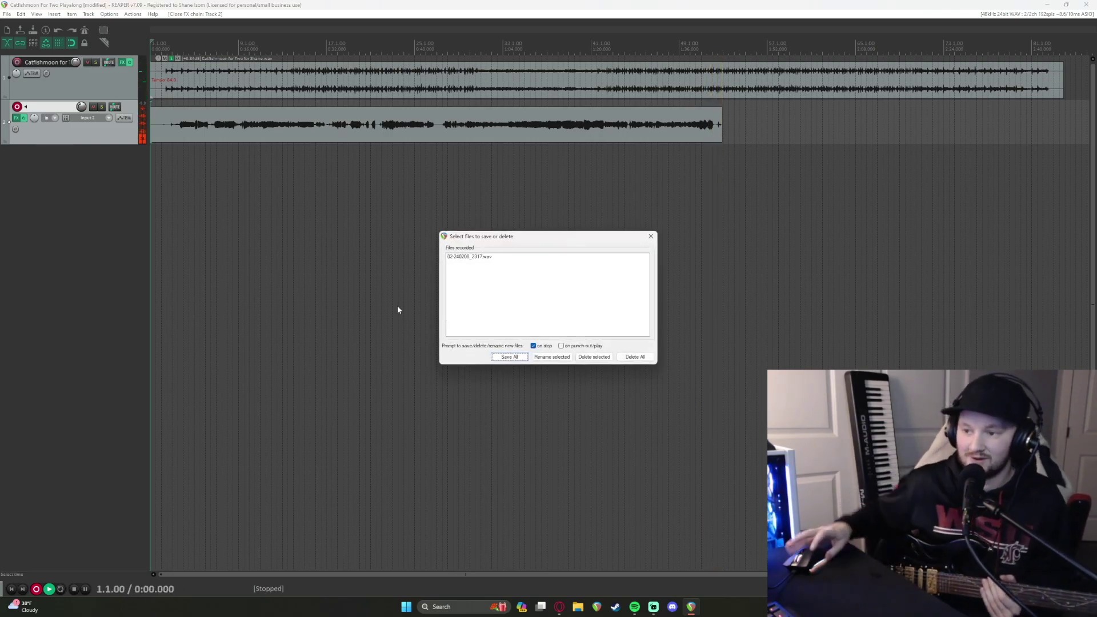
left_click(635, 356)
left_click(522, 327)
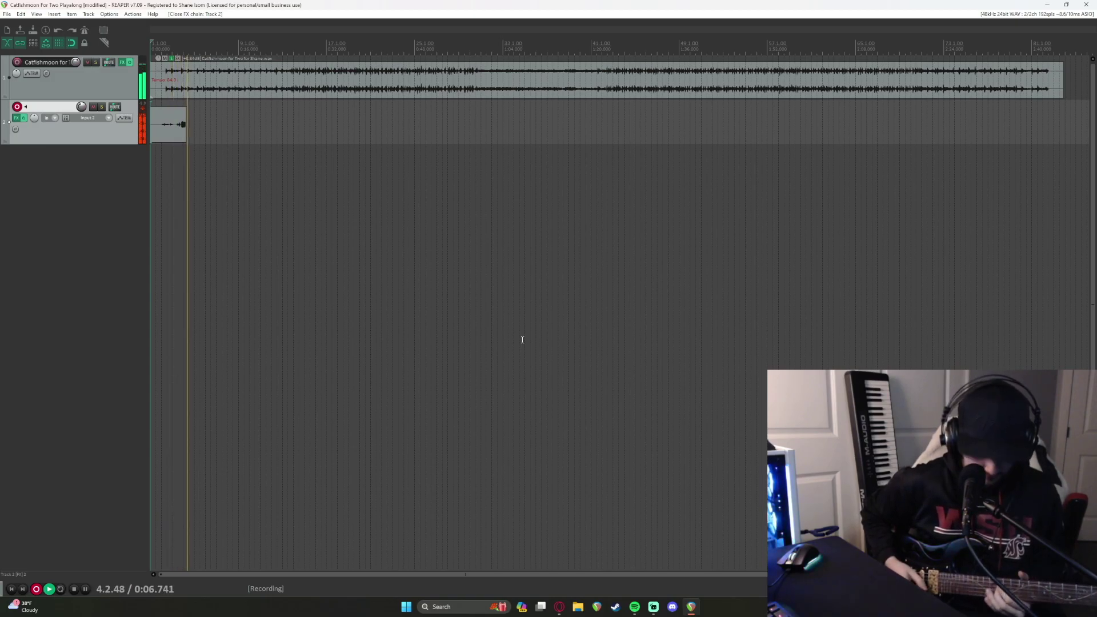
- Stop and delete two short false-start takes on track 2
key("space")
left_click(636, 357)
left_click(544, 324)
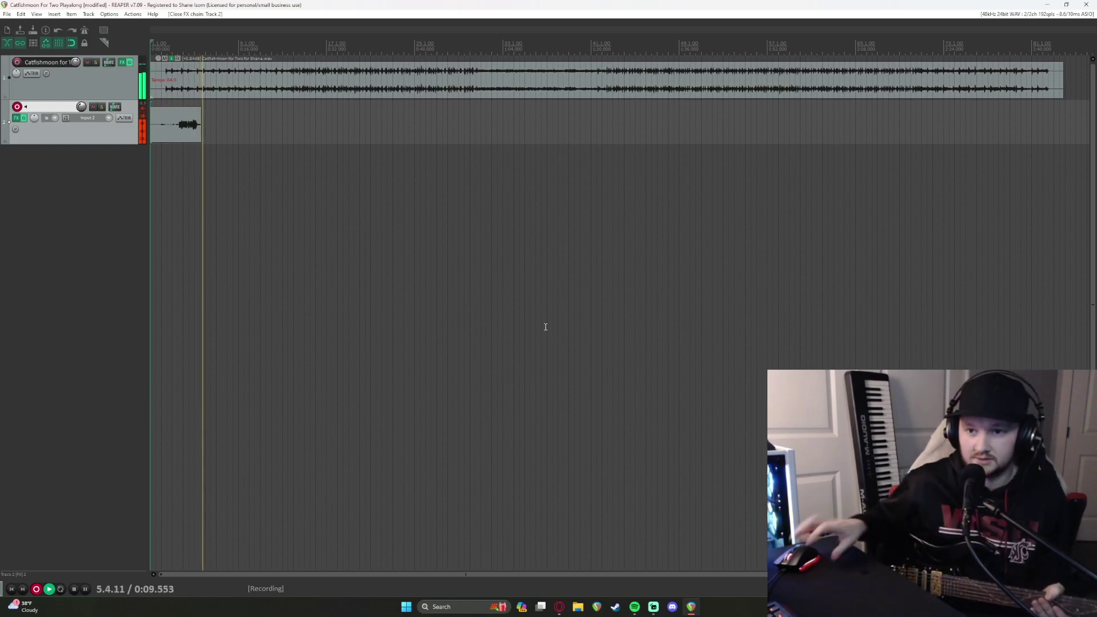
key("space")
left_click(632, 357)
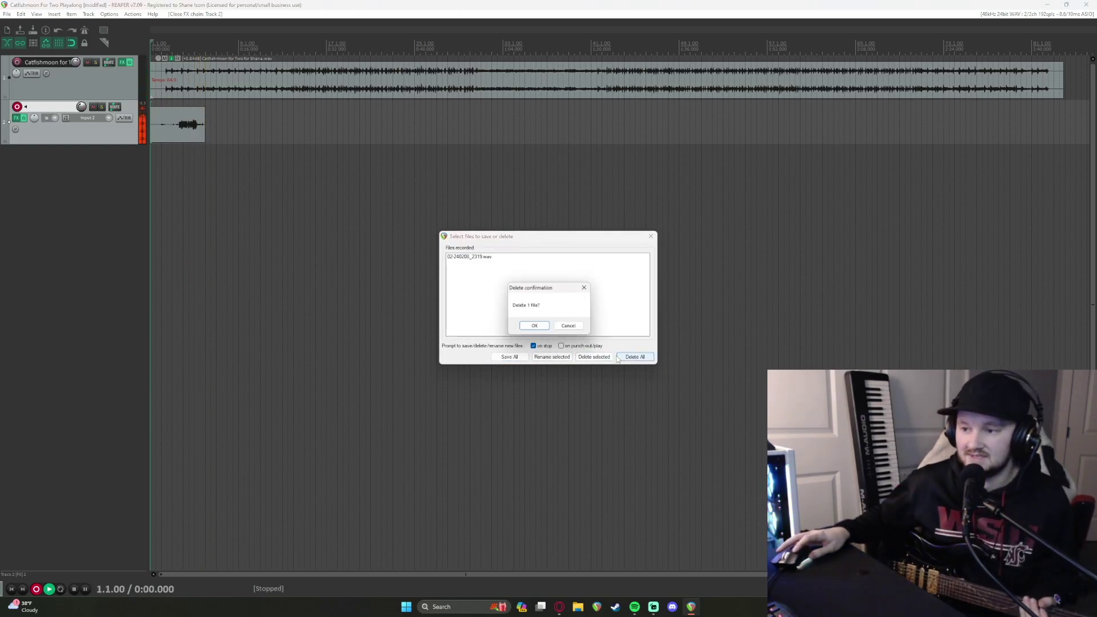
left_click(529, 324)
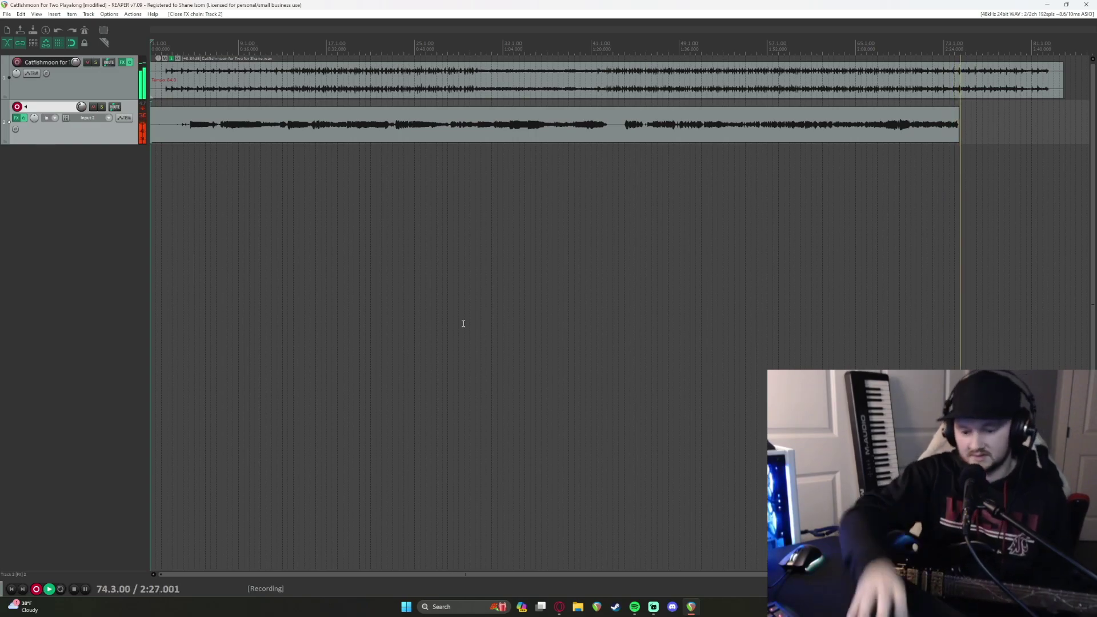
- Stop the long guitar take on track 2 and delete its recorded file
key("space")
left_click(645, 356)
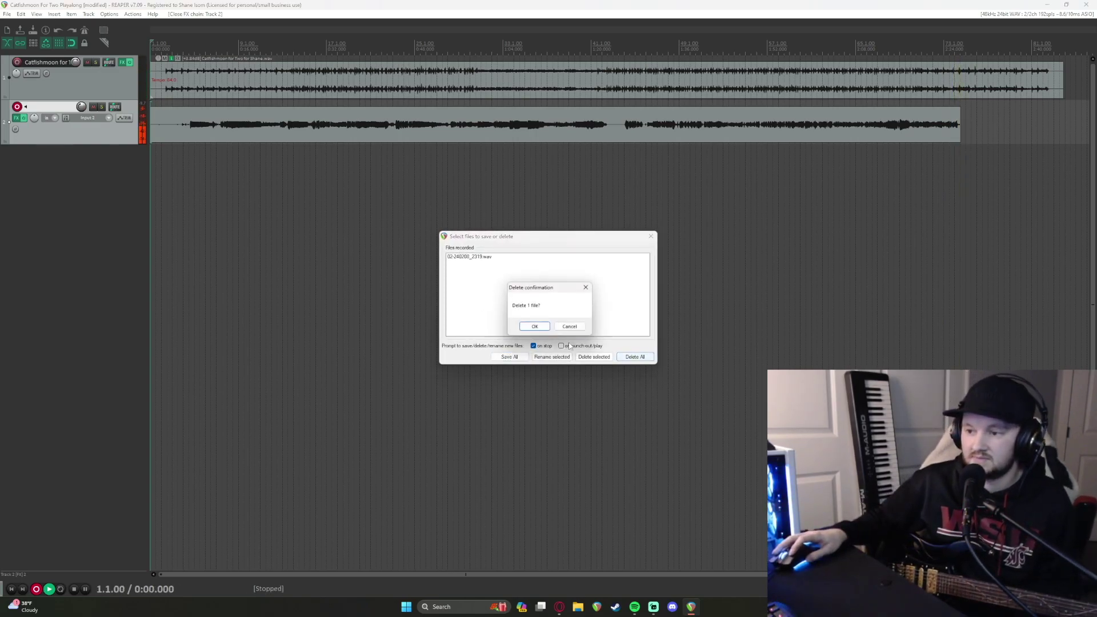
left_click(533, 328)
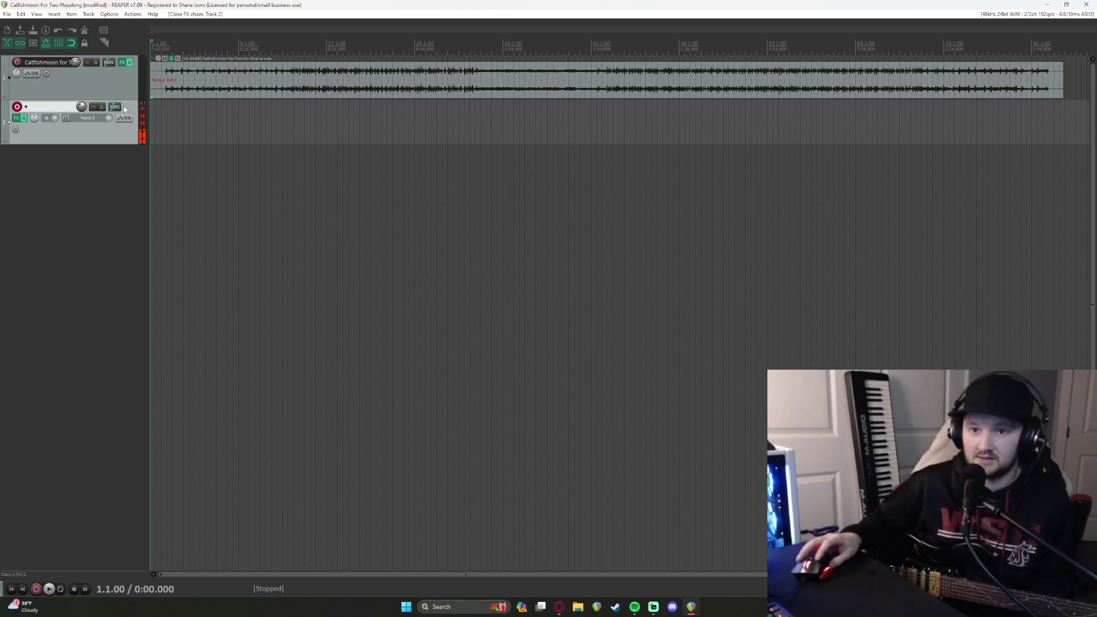
- Add the TAL Reverb 4 plugin to track 2's effects chain
left_click(18, 119)
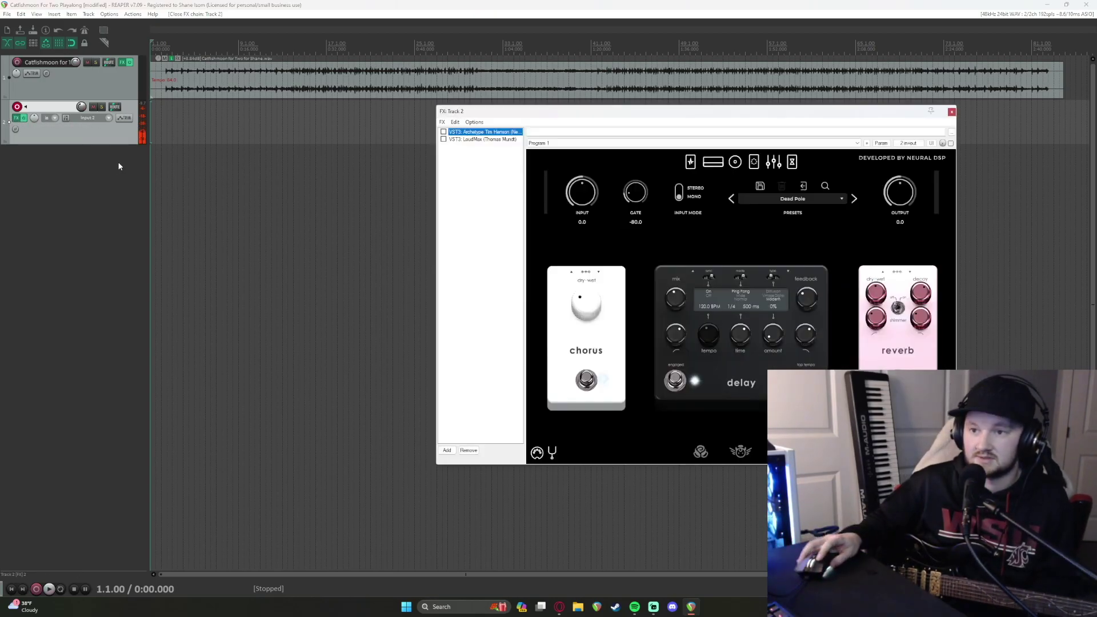
left_click(447, 451)
scroll(55, 151, "down", 1)
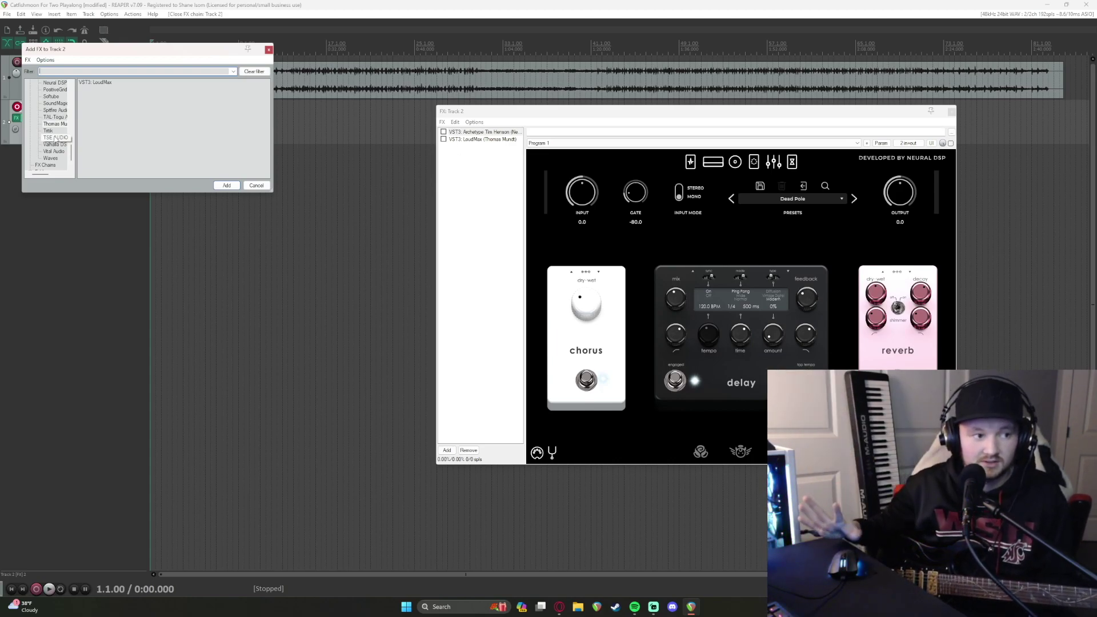
scroll(52, 119, "up", 1)
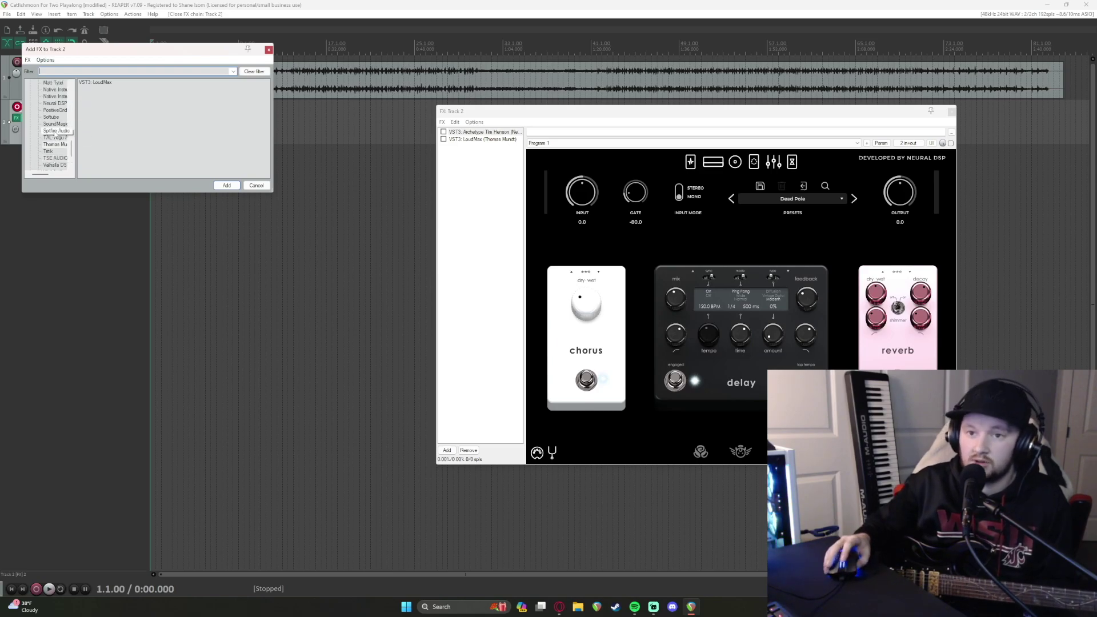
double_click(104, 83)
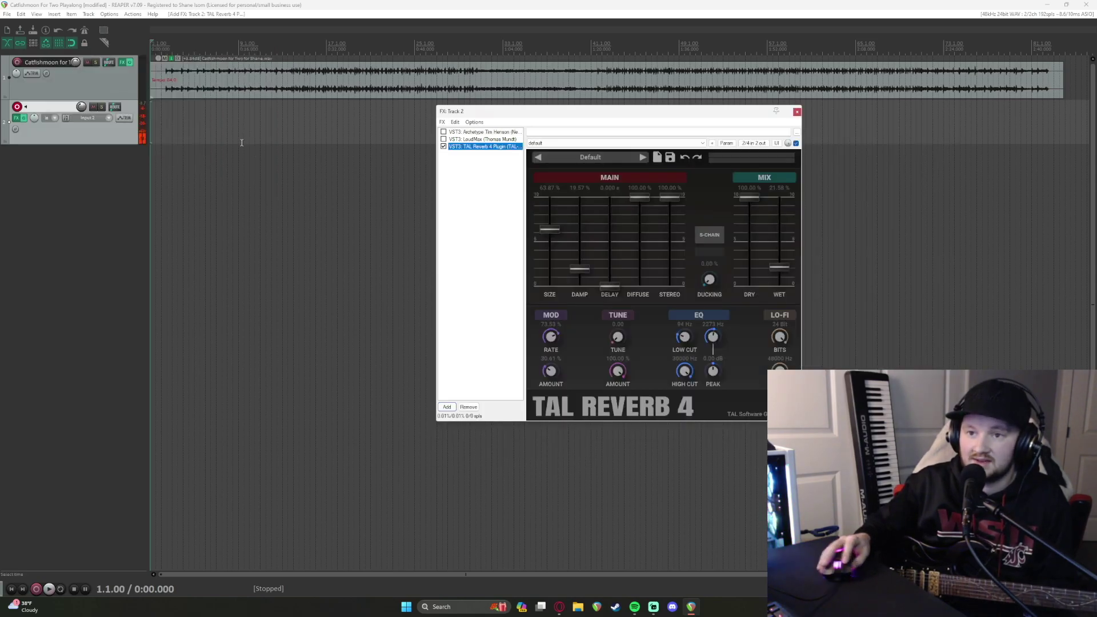
- Load the Crystal Clear Harmonic preset from TAL's Medium group in TAL Reverb 4
left_click(612, 160)
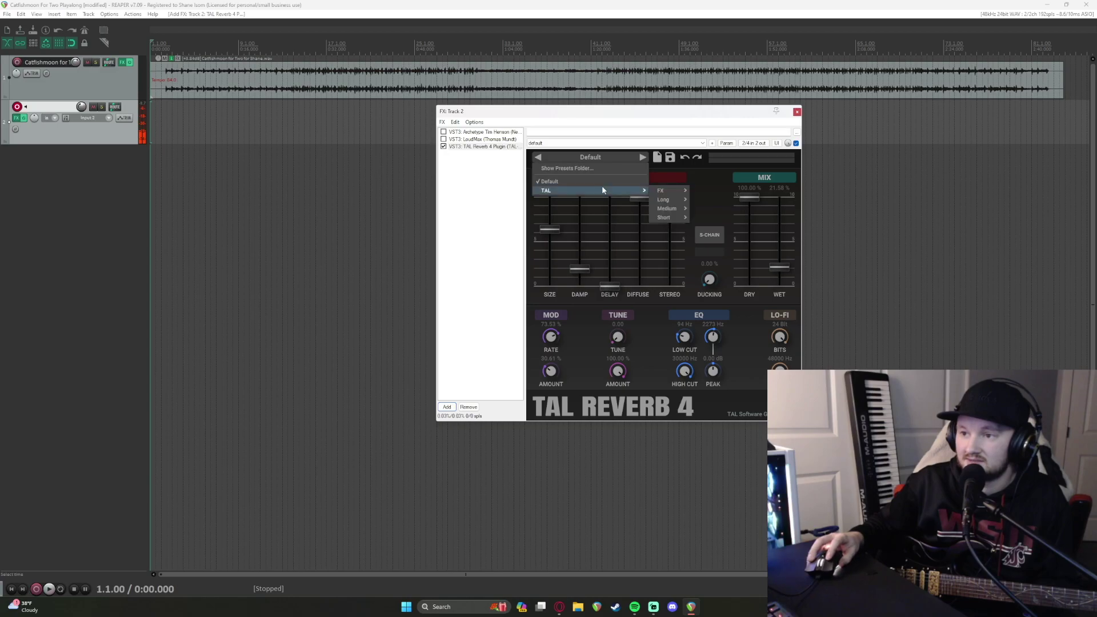
mouse_move(615, 191)
mouse_move(677, 211)
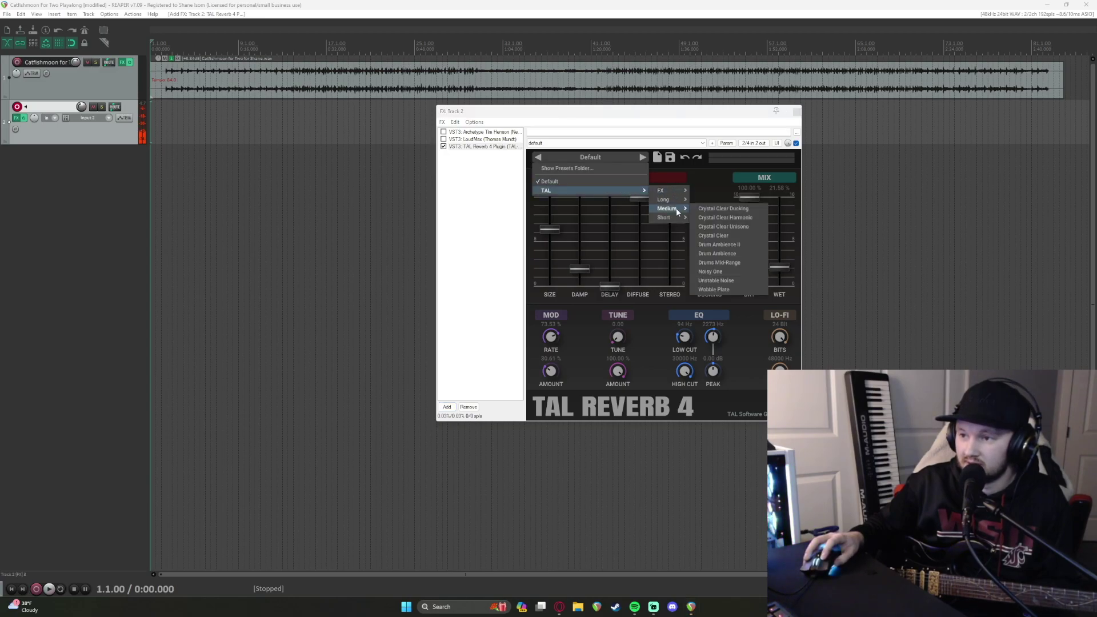
left_click(724, 219)
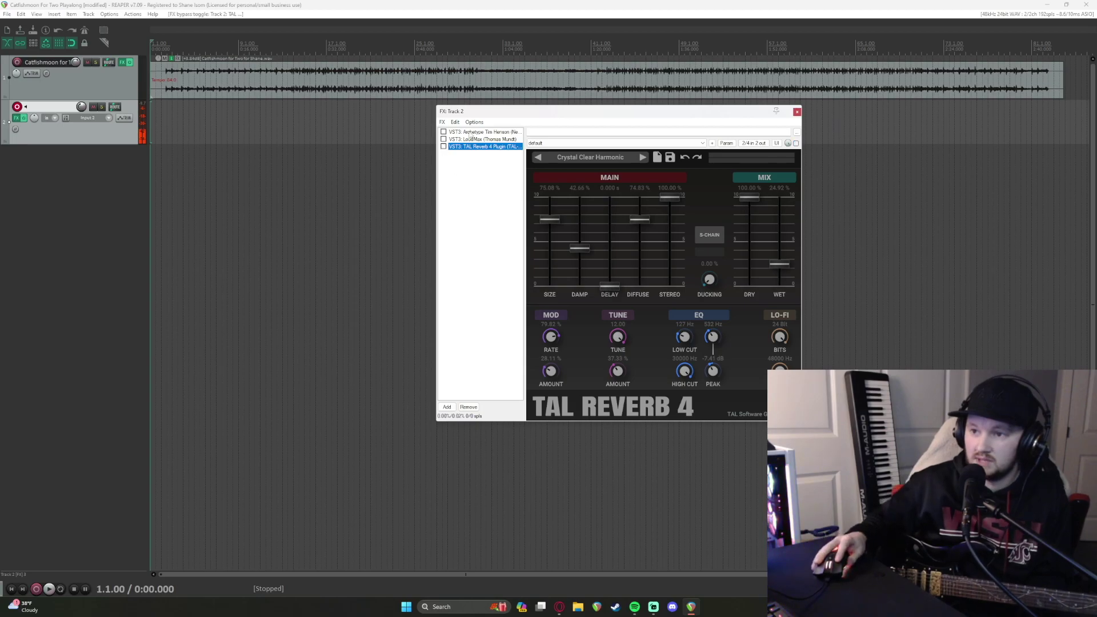
- Enable the Archetype Tim Henson plugin on track 2 and review its pedal, amp and time-effects sections
left_click(463, 133)
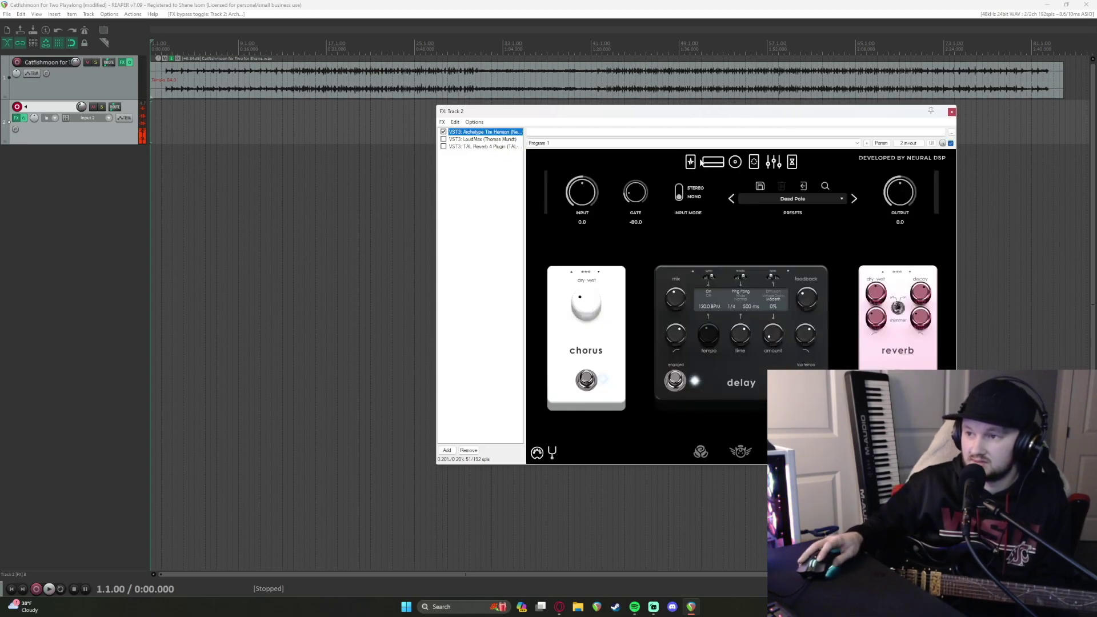
left_click(691, 163)
left_click(708, 163)
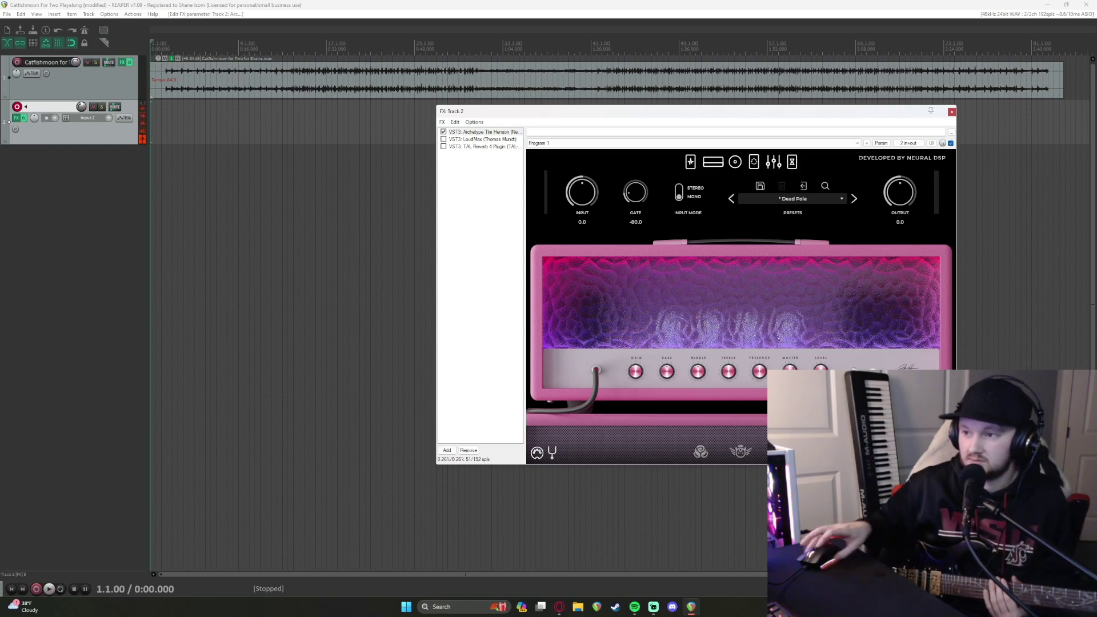
left_click(787, 163)
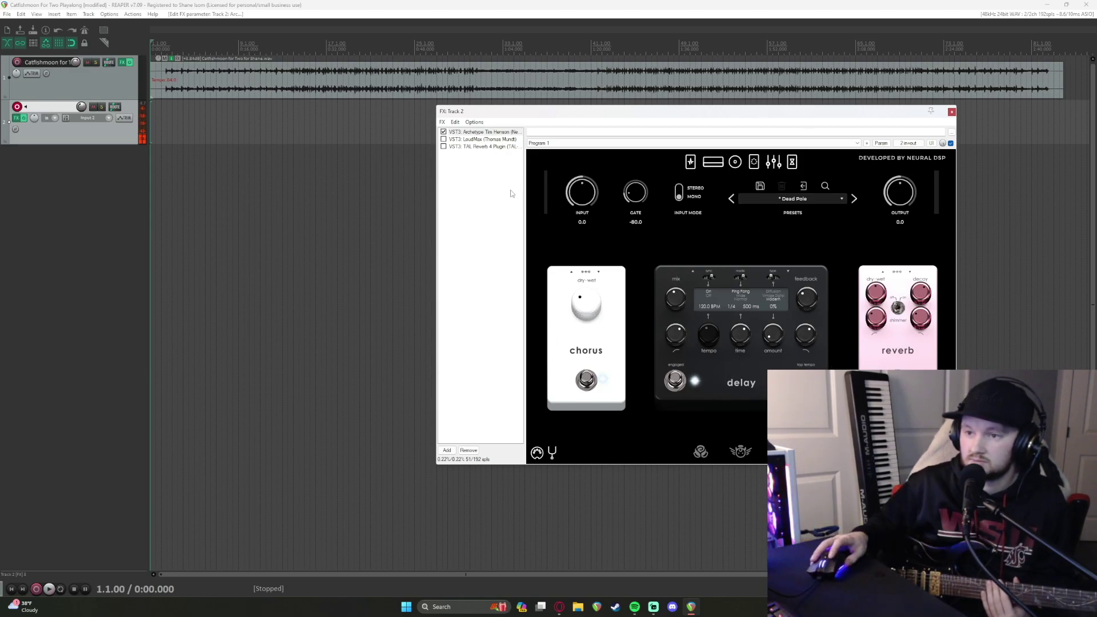
left_click(16, 107)
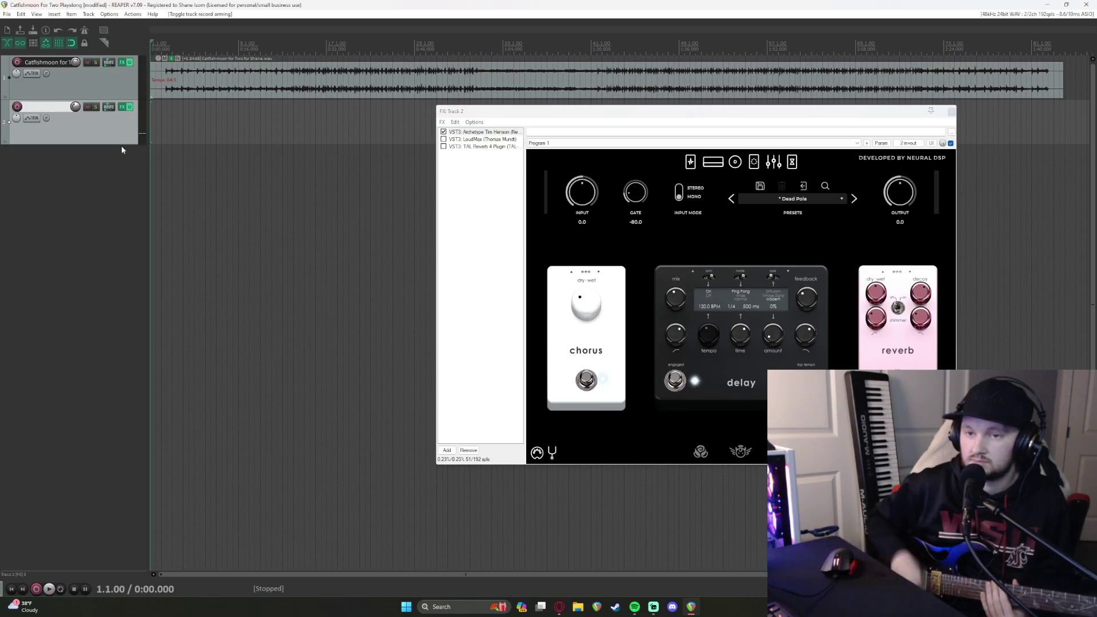
left_click(18, 108)
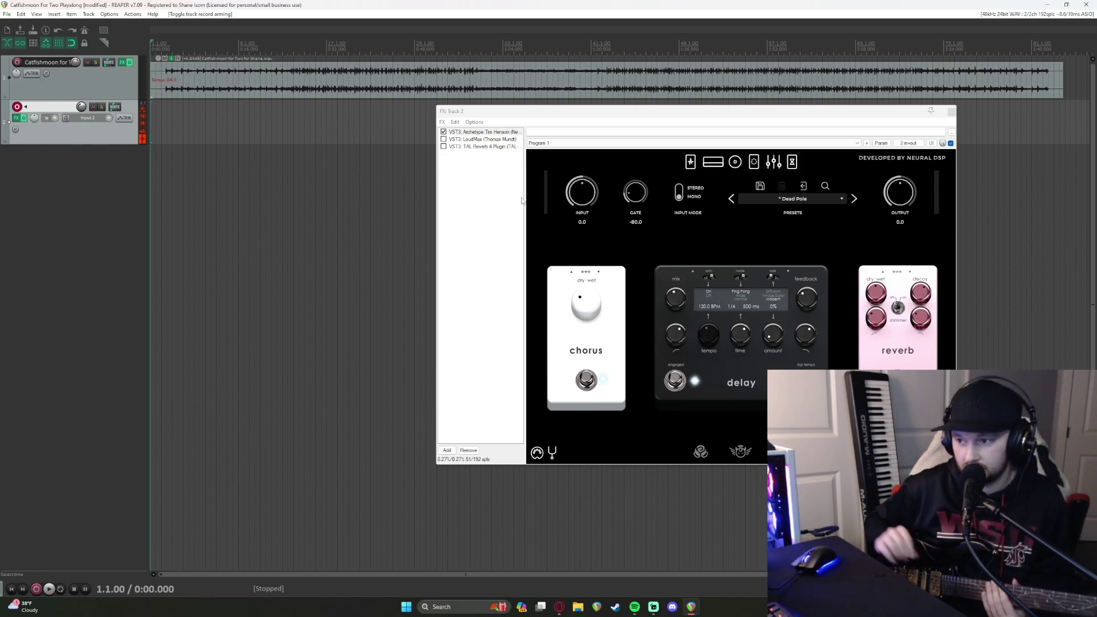
- Try the boost pedal in the Archetype plugin by switching it on and back off
left_click(697, 163)
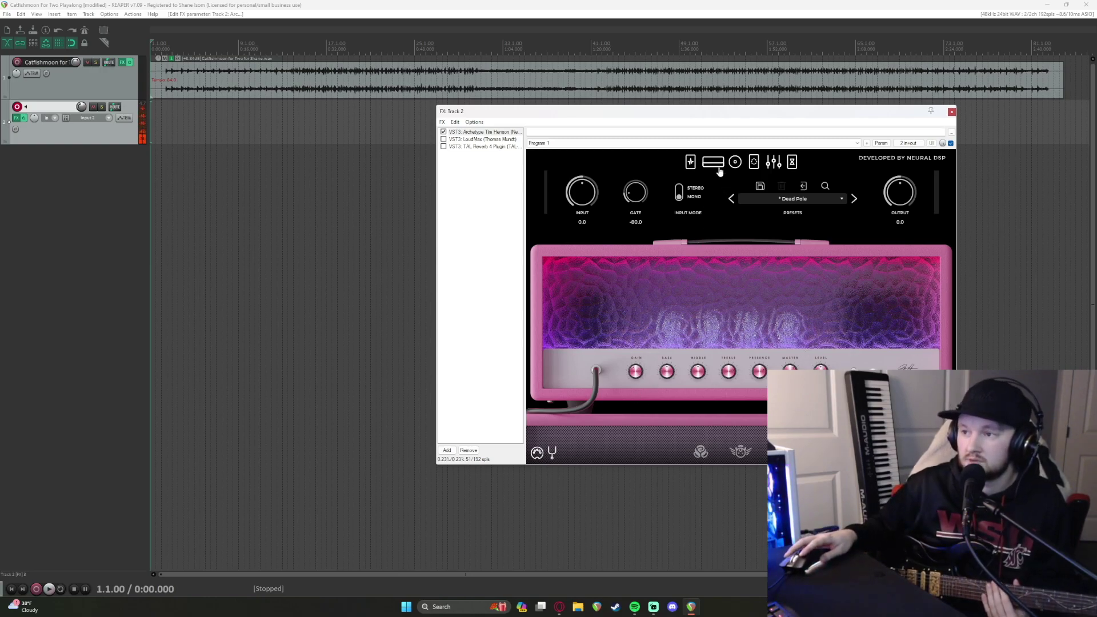
left_click(690, 162)
left_click(615, 377)
left_click(615, 375)
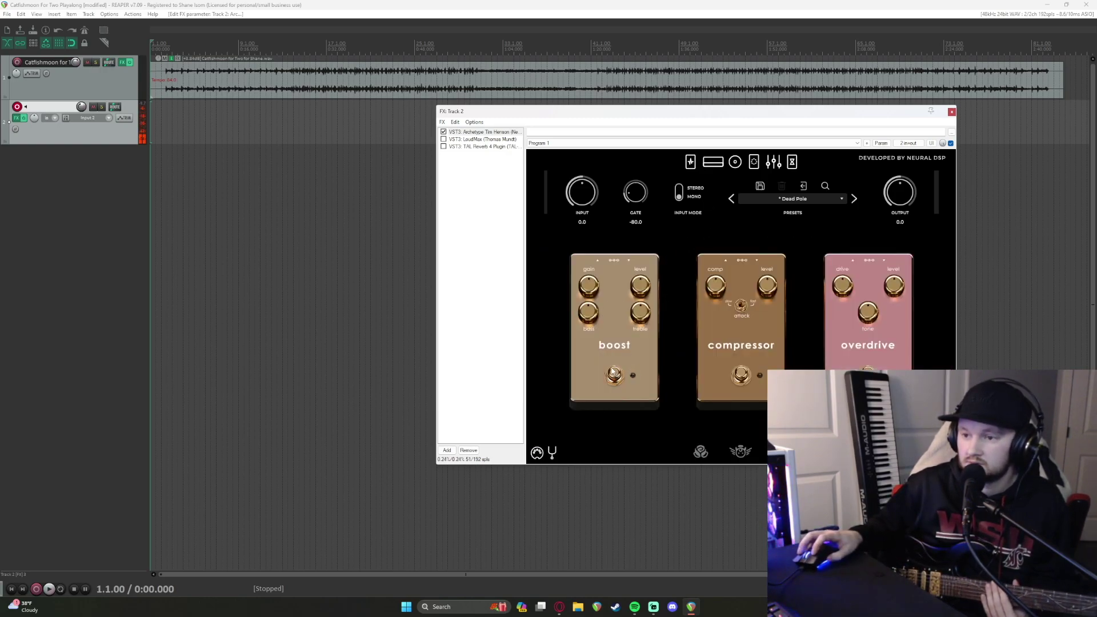
- Toggle track 2's record monitoring and inspect the Archetype plugin's amp and equalizer sections
left_click(26, 107)
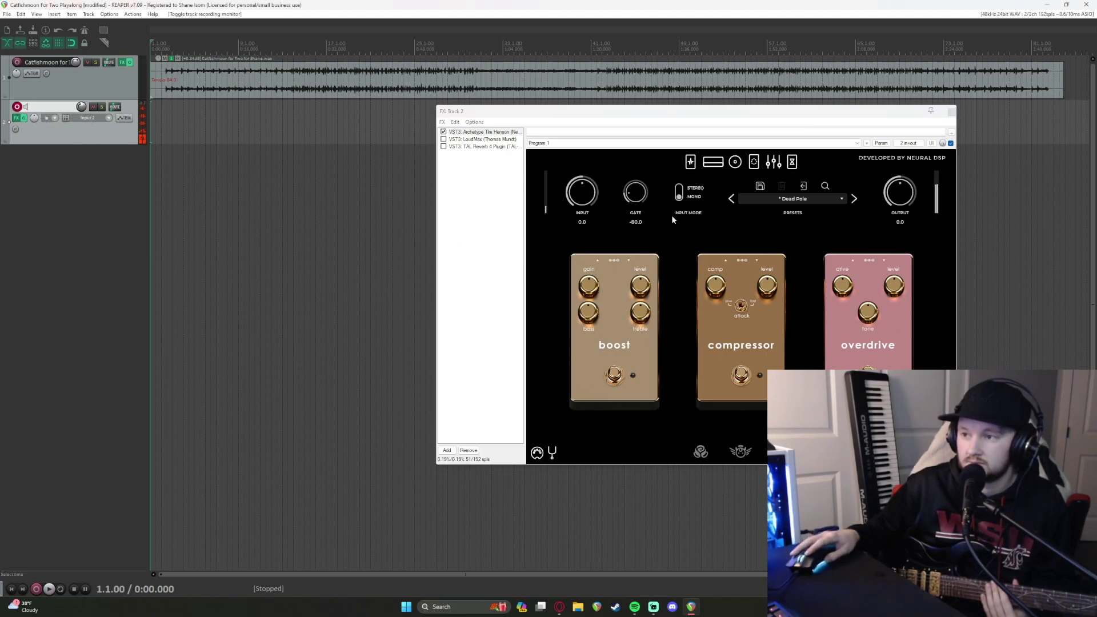
left_click(713, 162)
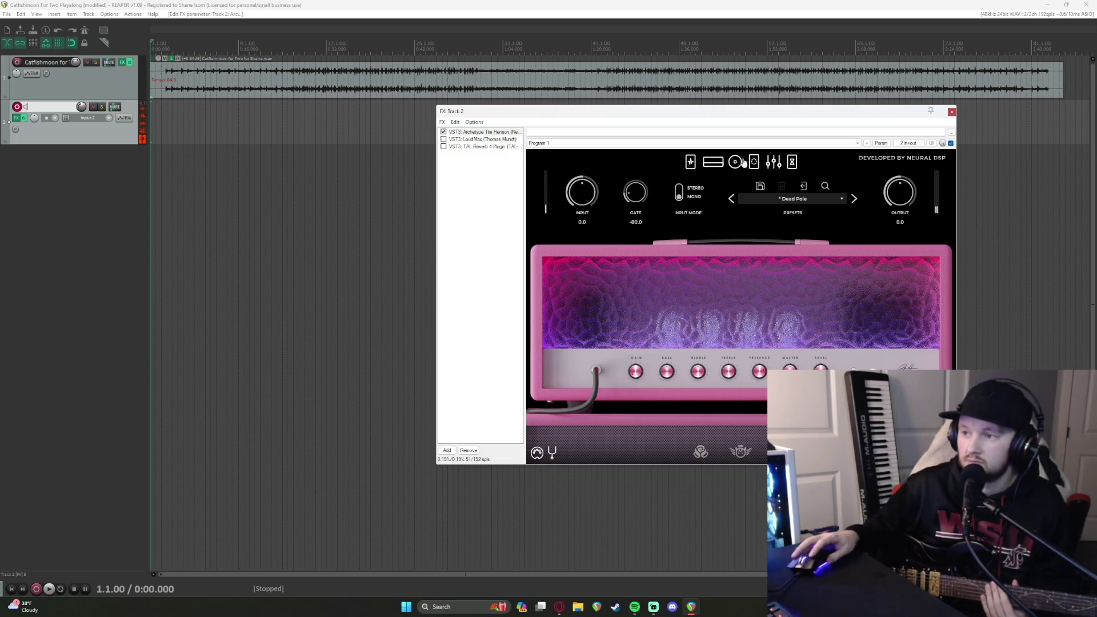
left_click(773, 162)
left_click(723, 163)
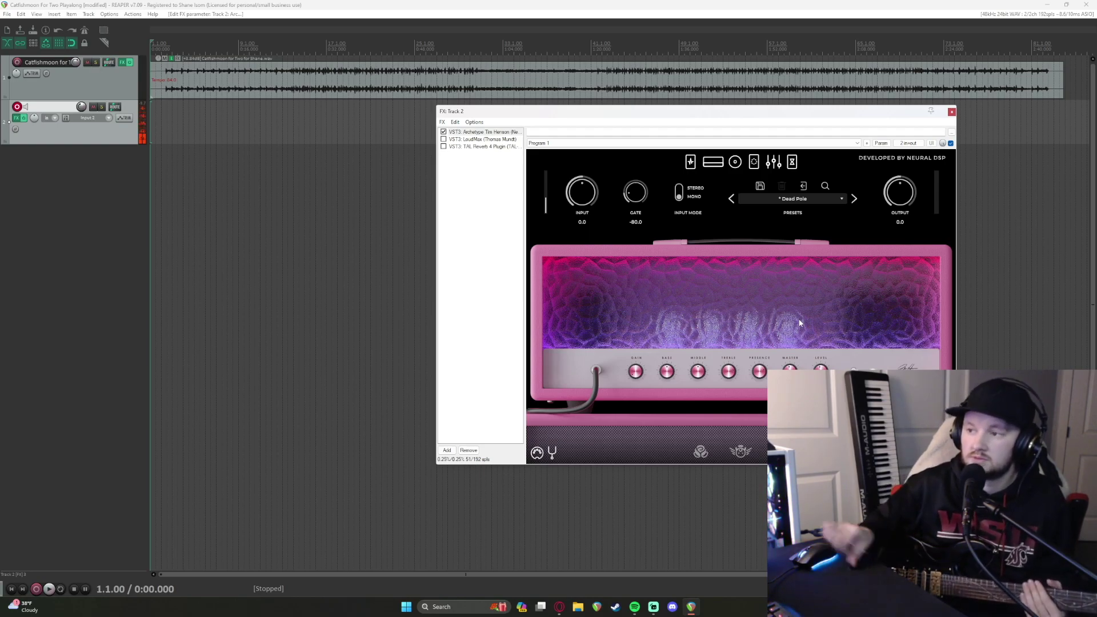
- Load the Float preset from the Tim Henson factory presets in the Archetype plugin
left_click(791, 202)
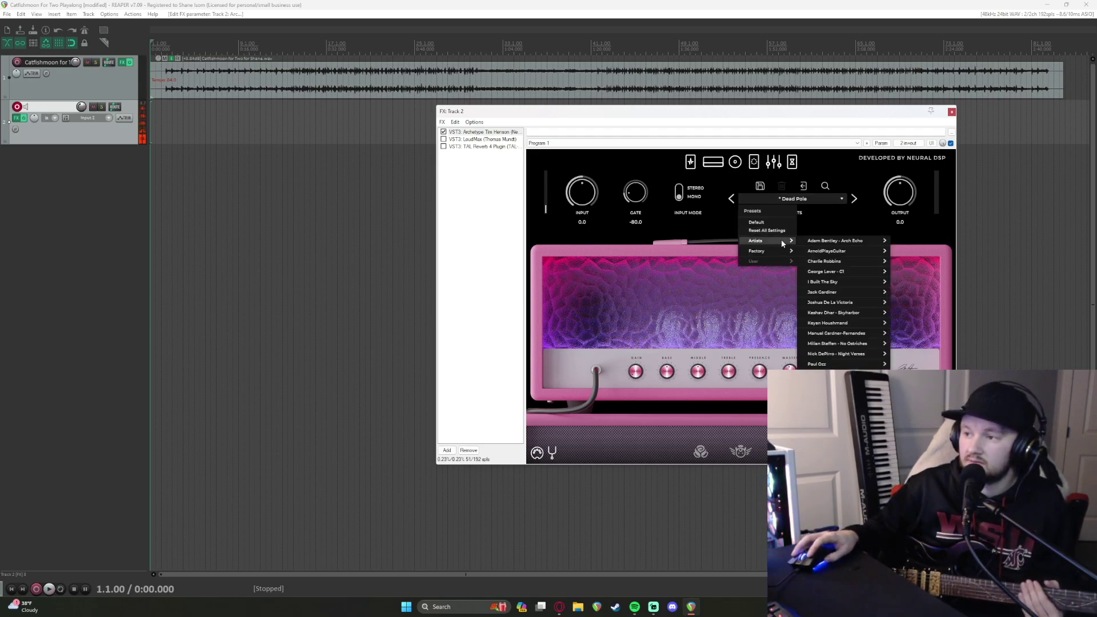
mouse_move(793, 252)
mouse_move(823, 261)
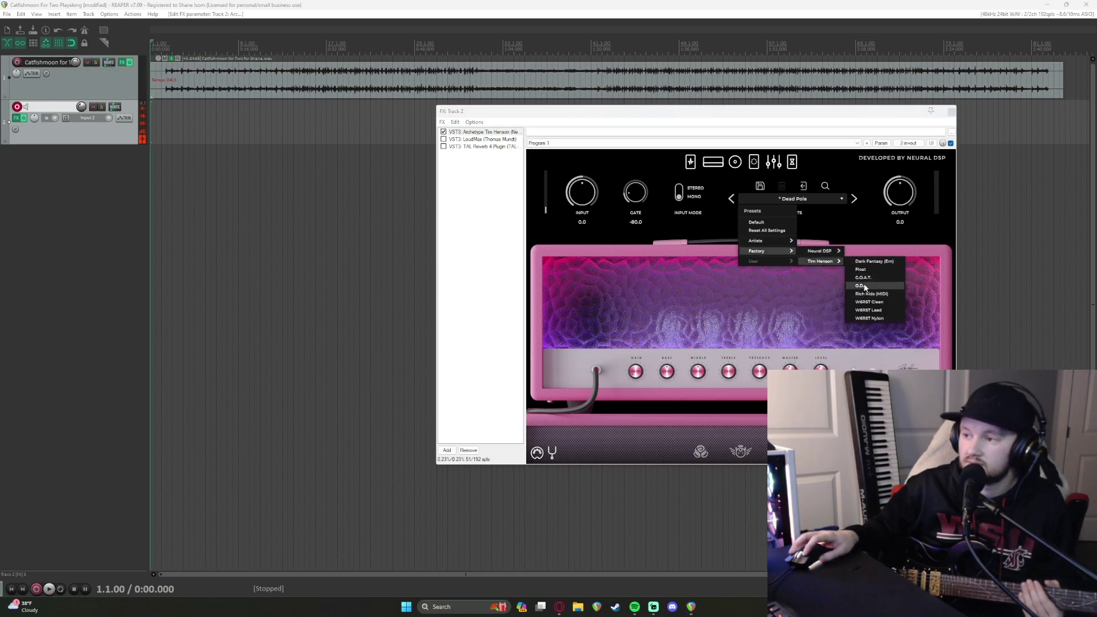
left_click(864, 270)
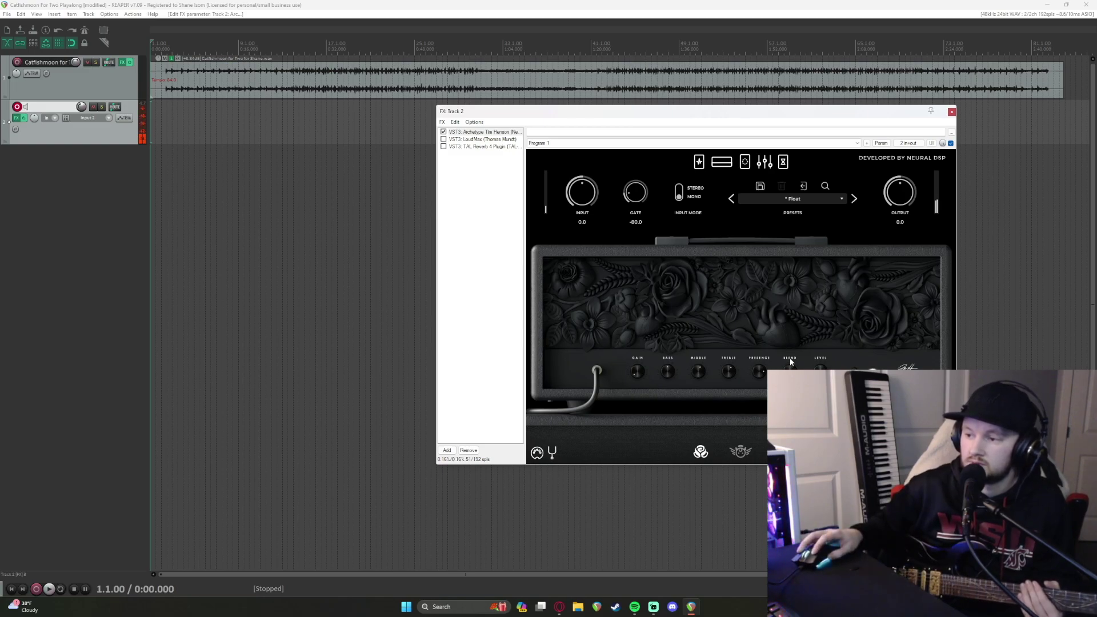
left_click(768, 196)
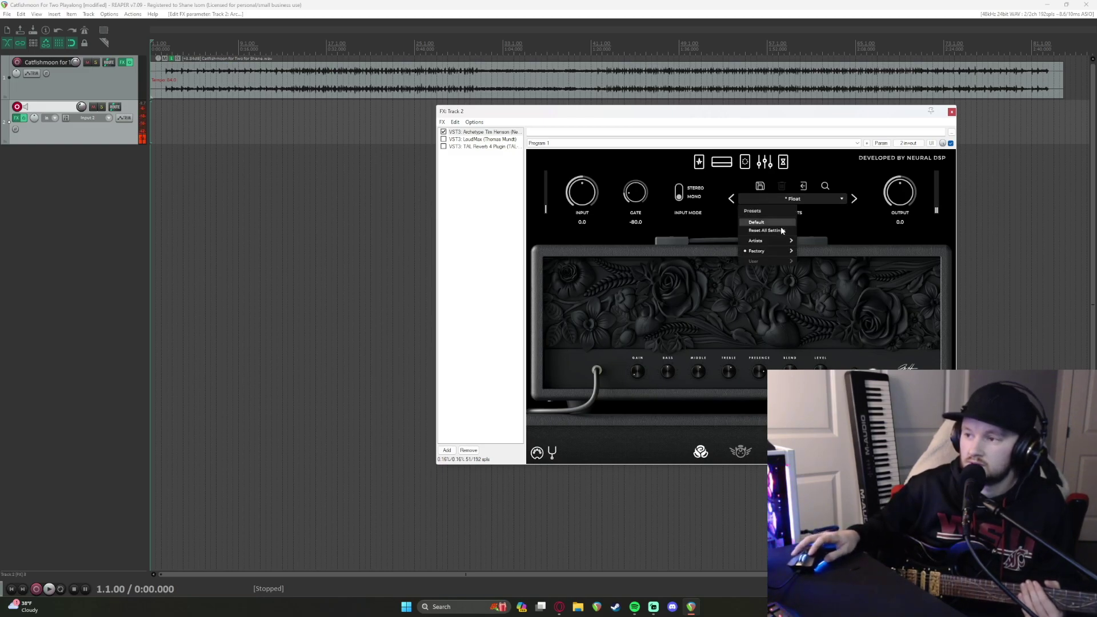
mouse_move(783, 252)
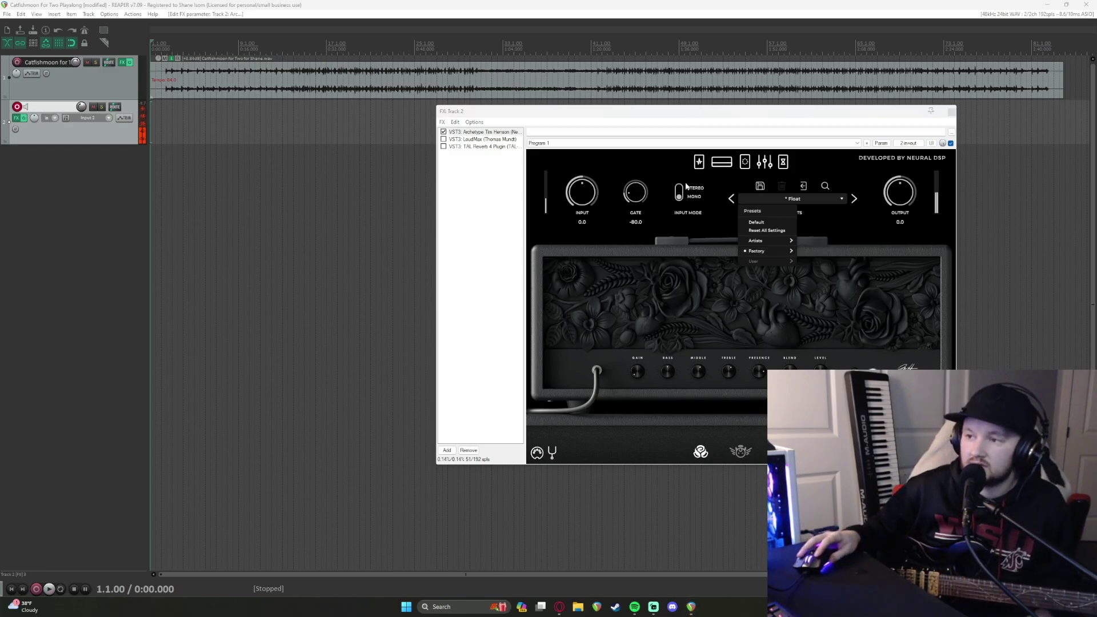
left_click(634, 152)
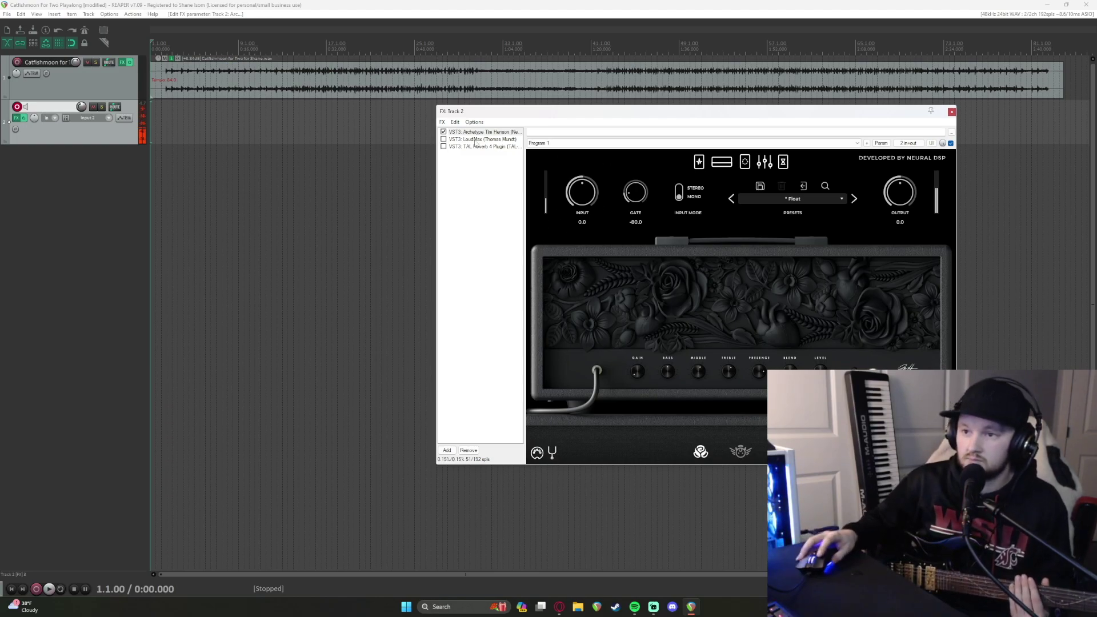
- Bypass the Archetype Tim Henson plugin on track 2, check the TAL Reverb 4 settings, and close the effects window
left_click(443, 132)
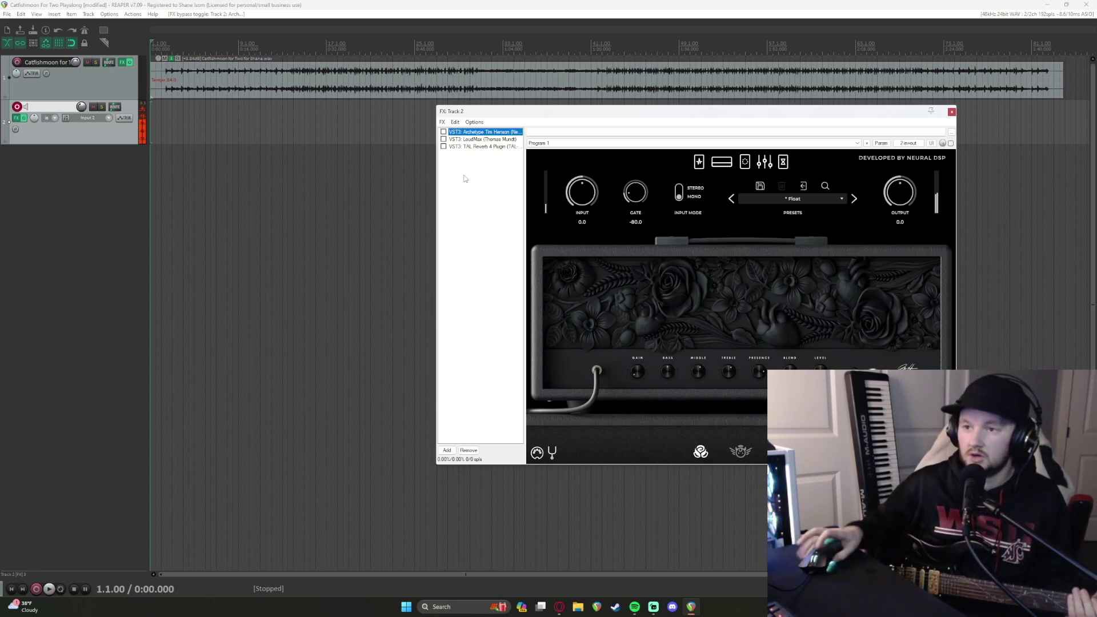
left_click(470, 148)
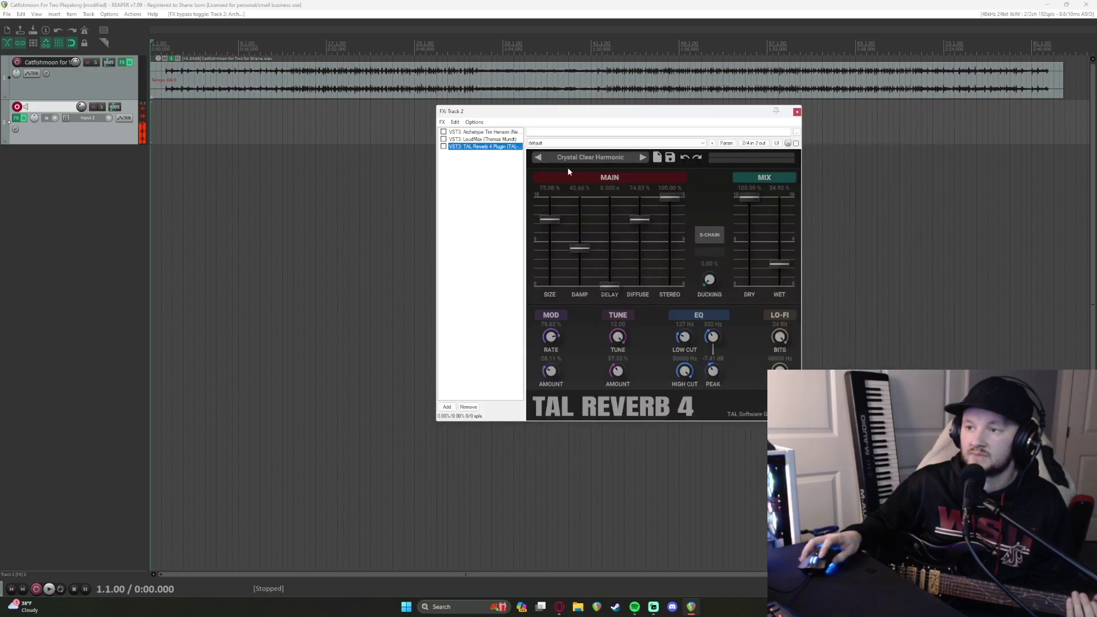
key("Escape")
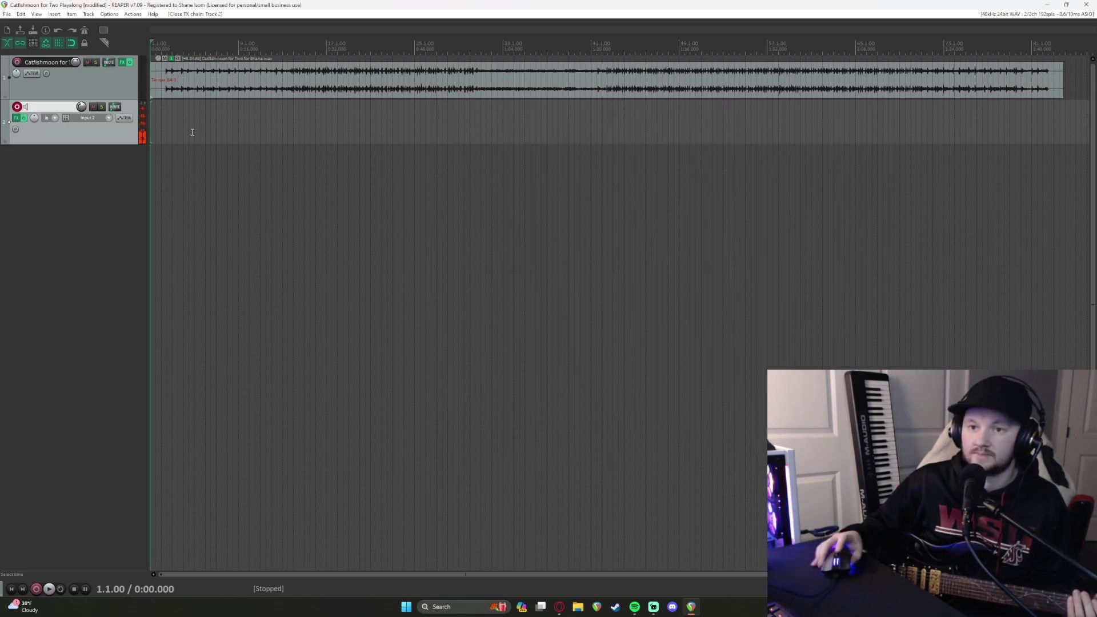
- Record and save a guitar take of about 42 seconds on track 2, and delete its item from the timeline
left_click(100, 161)
key("ctrl+r")
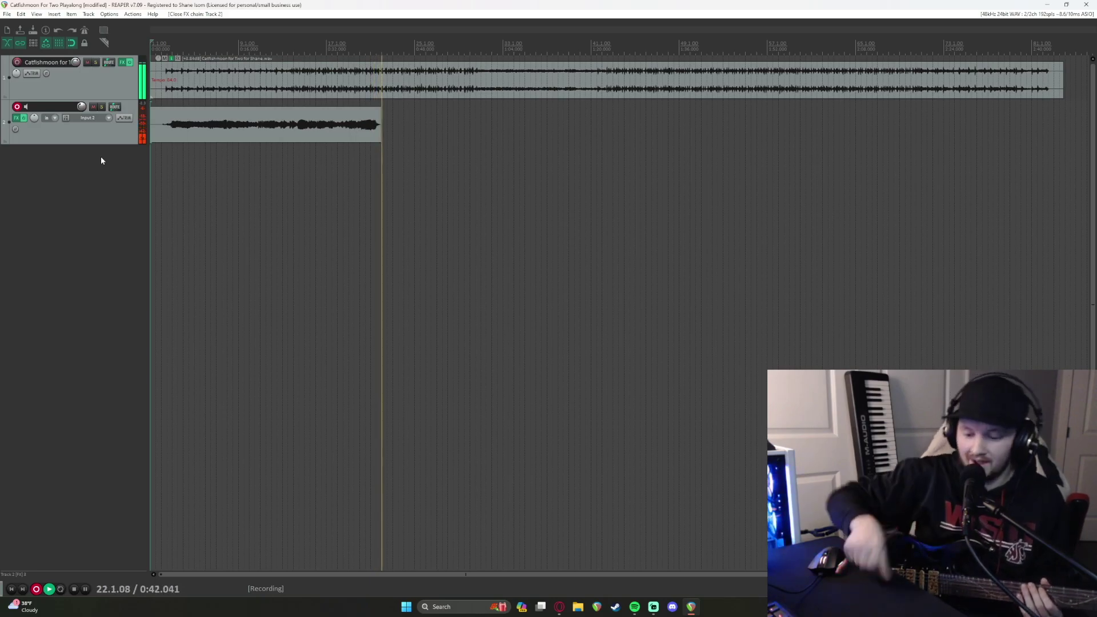
key("space")
left_click(509, 356)
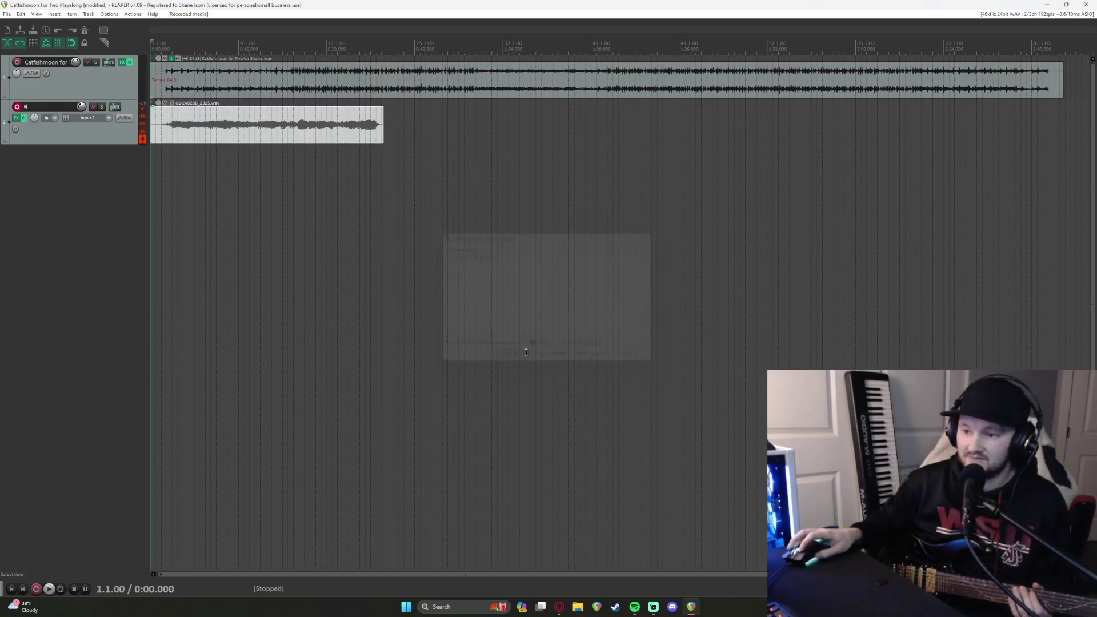
left_click(283, 128)
key("Delete")
key("Home")
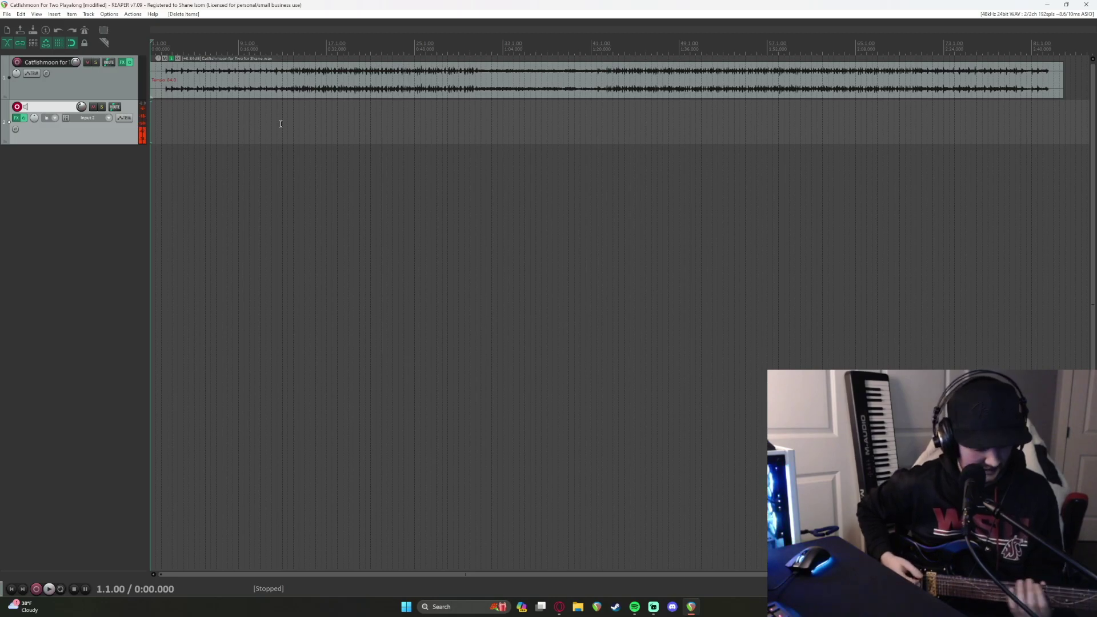
- Play the backing track from the start to rehearse the guitar part without recording
key("space")
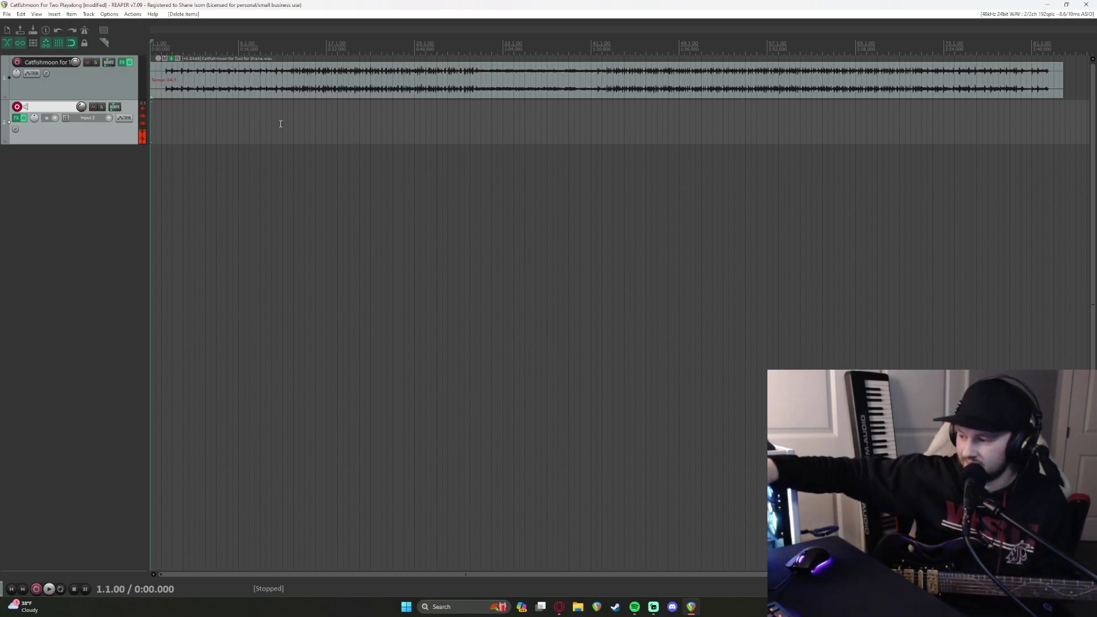
key("space")
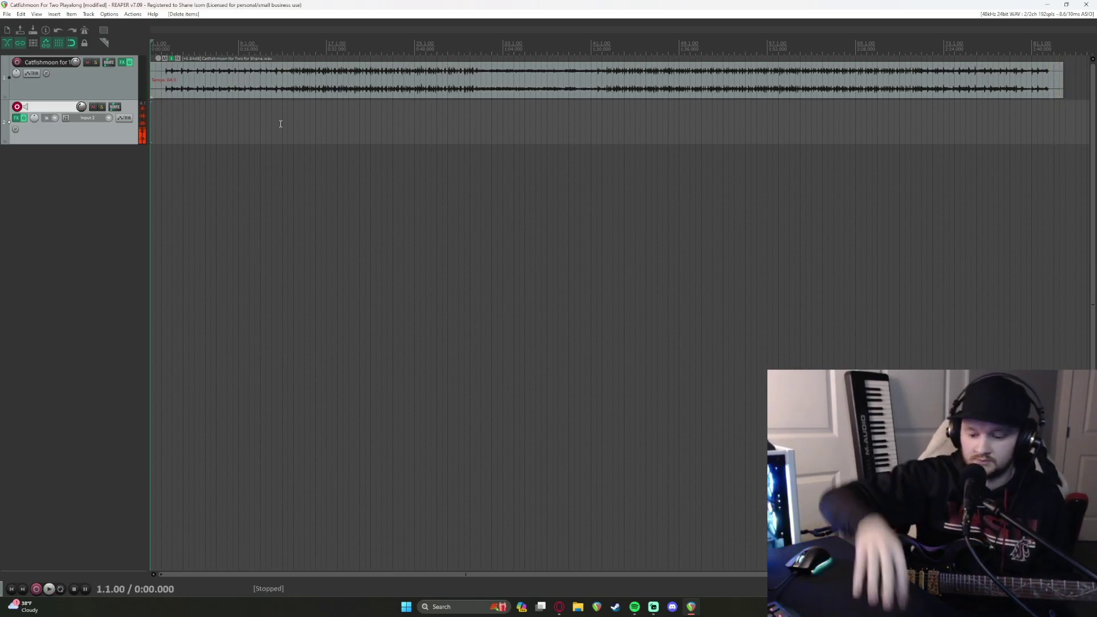
key("space")
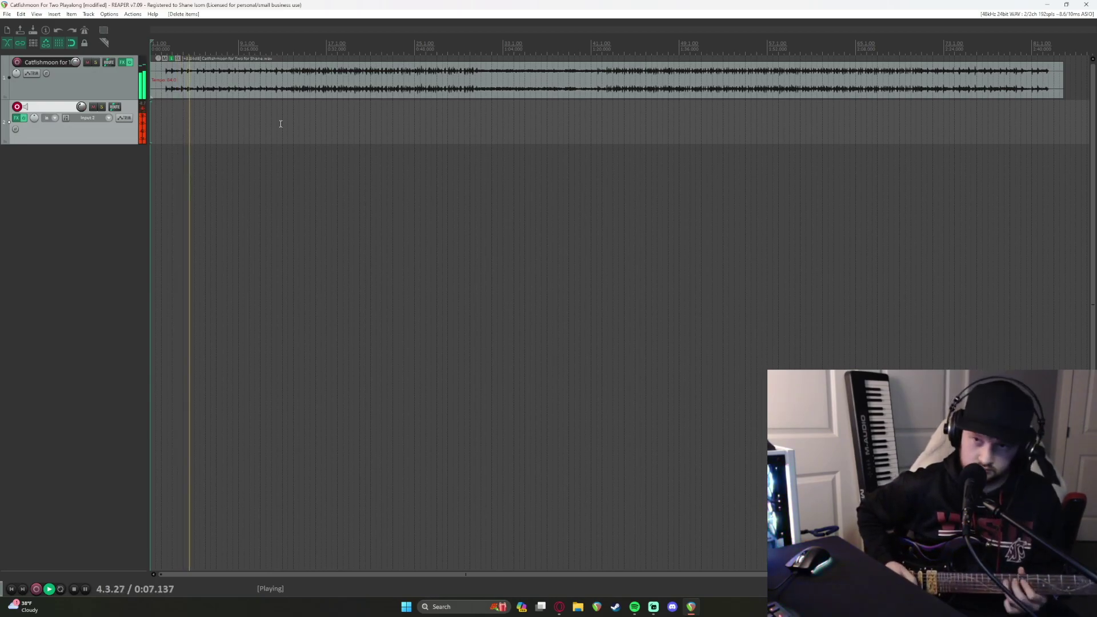
- Record a guitar take of about 22 seconds on track 2 from the start, and discard its recorded file
key("space")
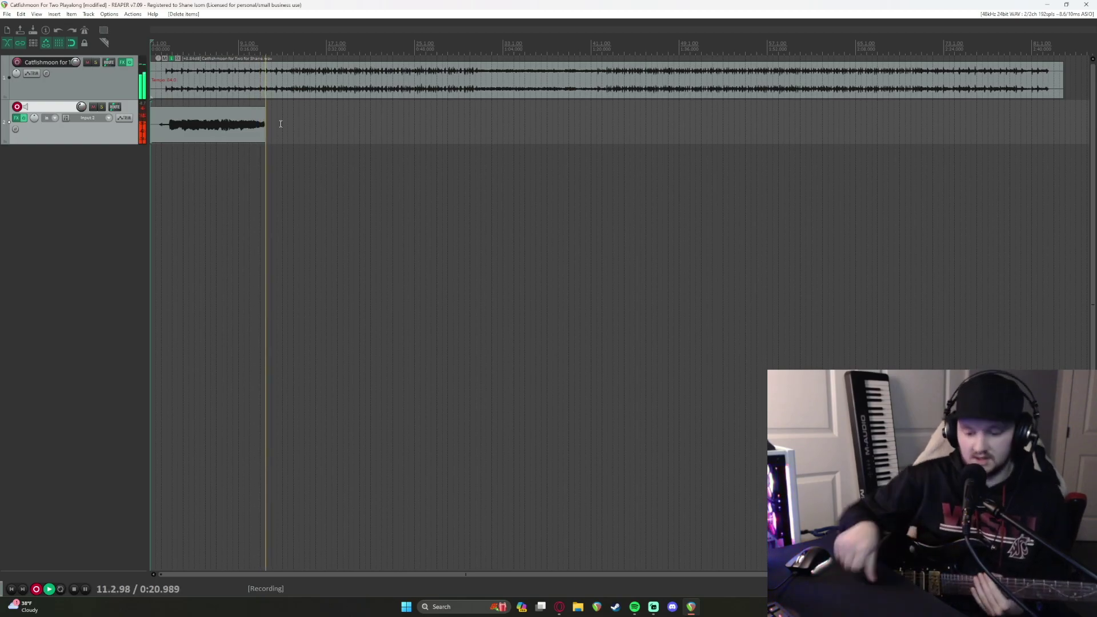
key("space")
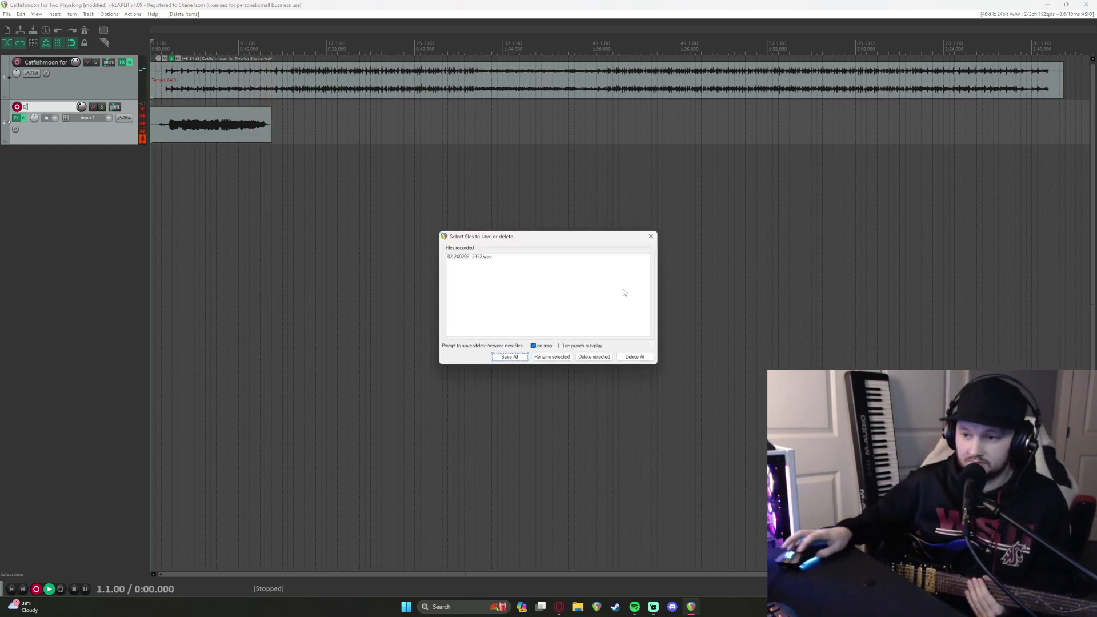
left_click(640, 357)
left_click(535, 330)
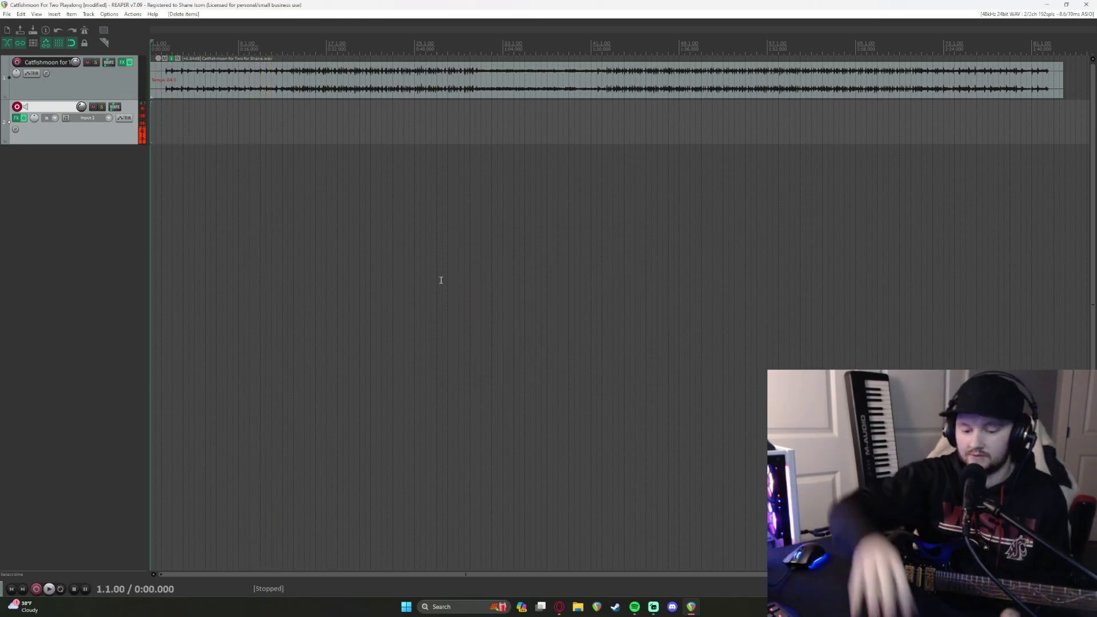
- Record a take of about 2:44 on track 2 over the backing track, and discard the recorded file
key("ctrl+r")
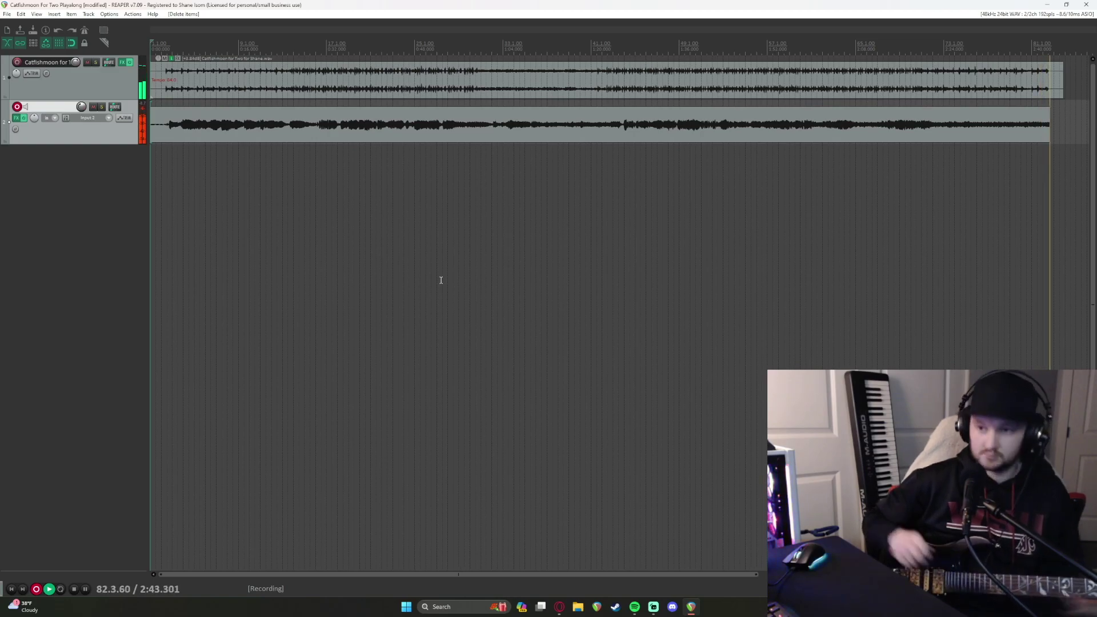
key("space")
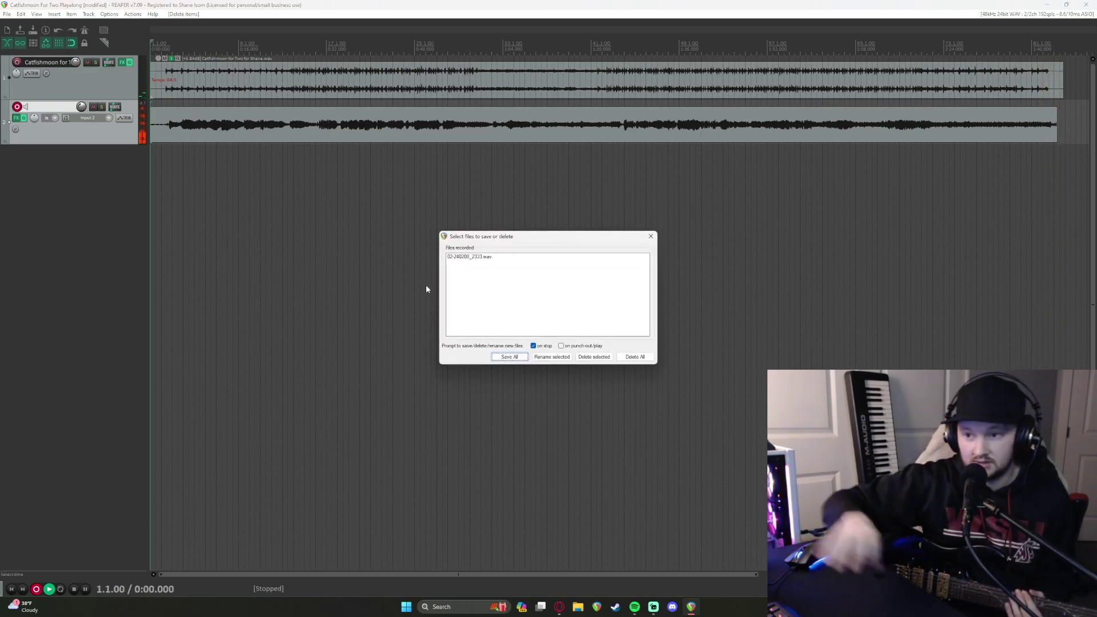
left_click(633, 357)
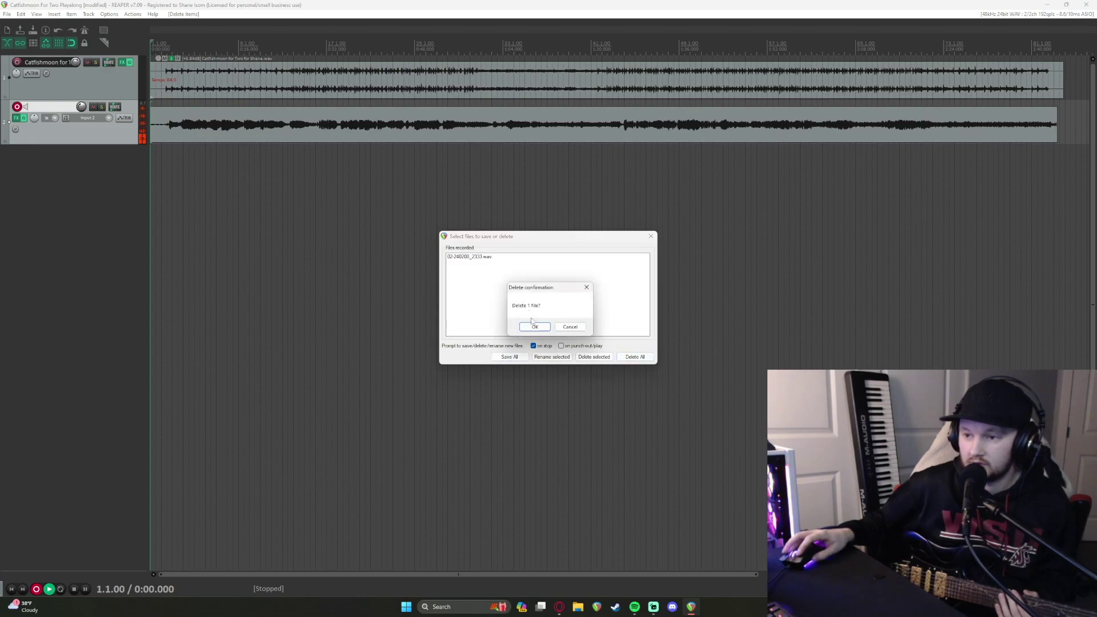
left_click(531, 325)
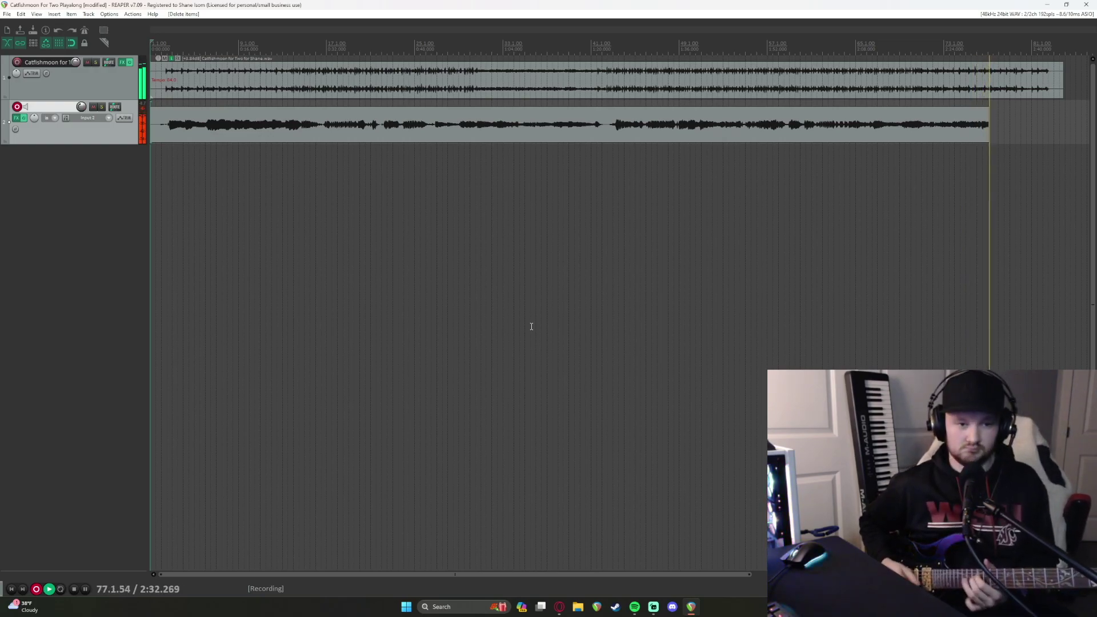
- Stop the running track 2 recording at about 2:34 and delete its recorded file
key("space")
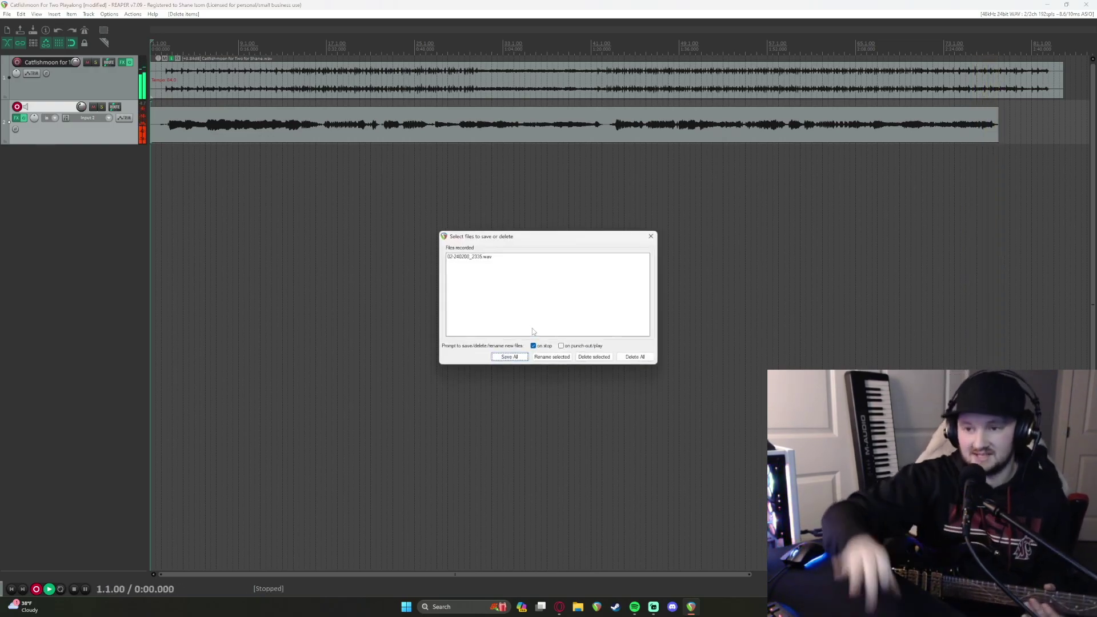
left_click(634, 356)
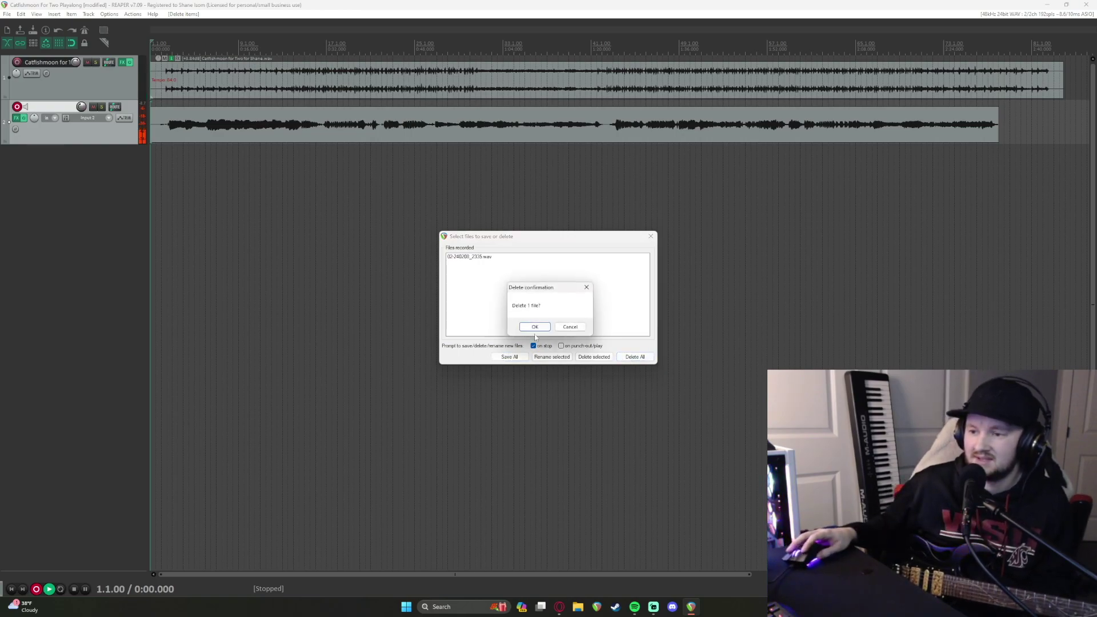
left_click(533, 326)
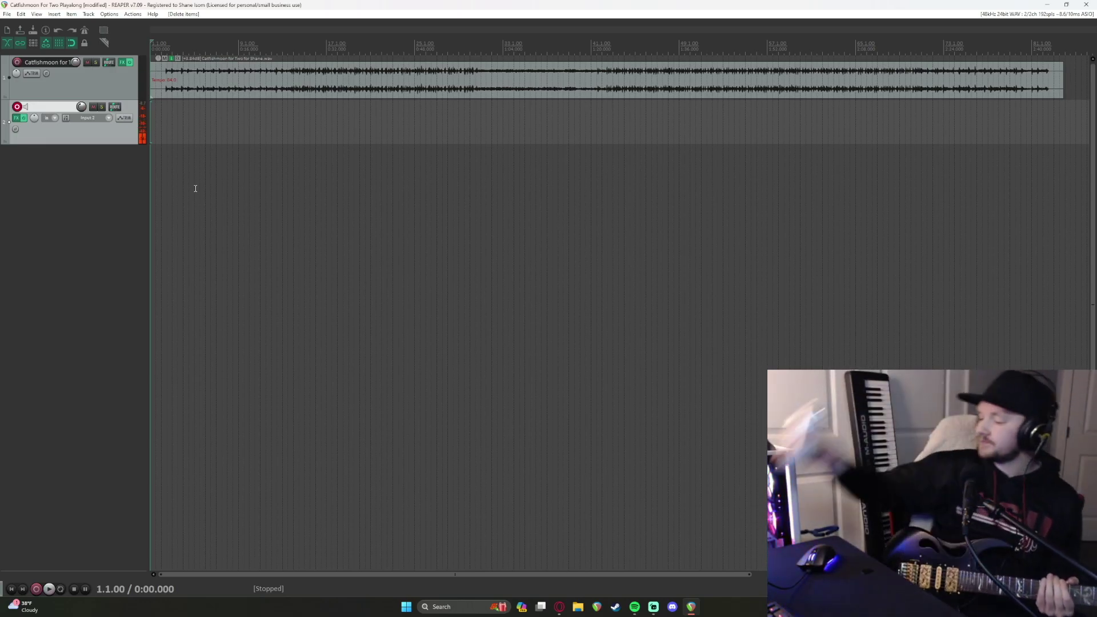
- Record a full playthrough of about 2:46 on track 2, past the end of the backing track, and discard its file
key("ctrl+r")
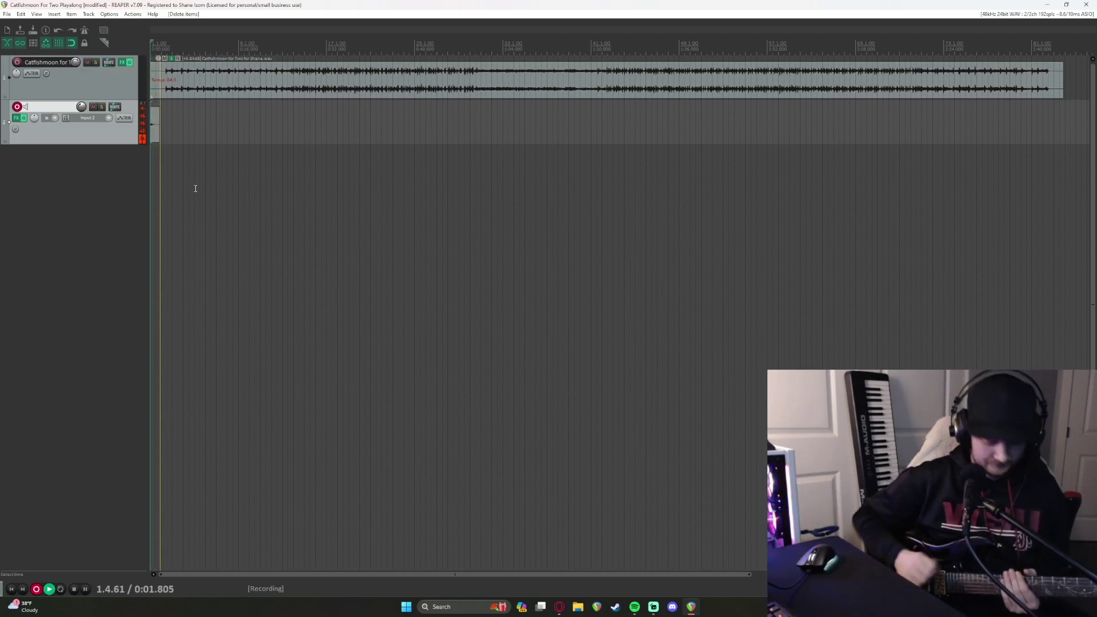
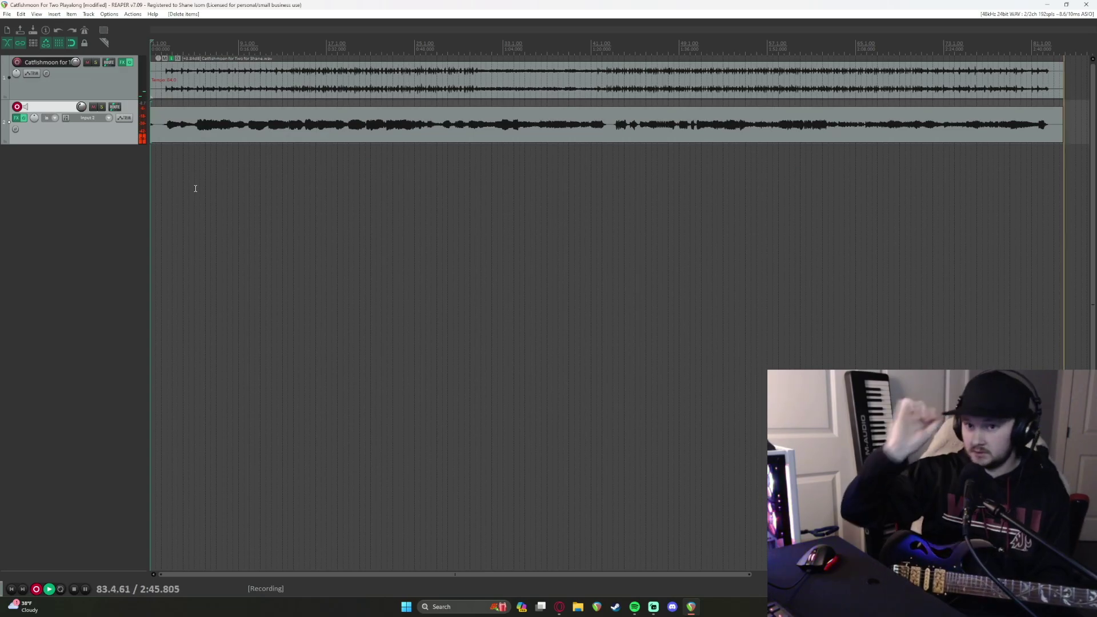
key("space")
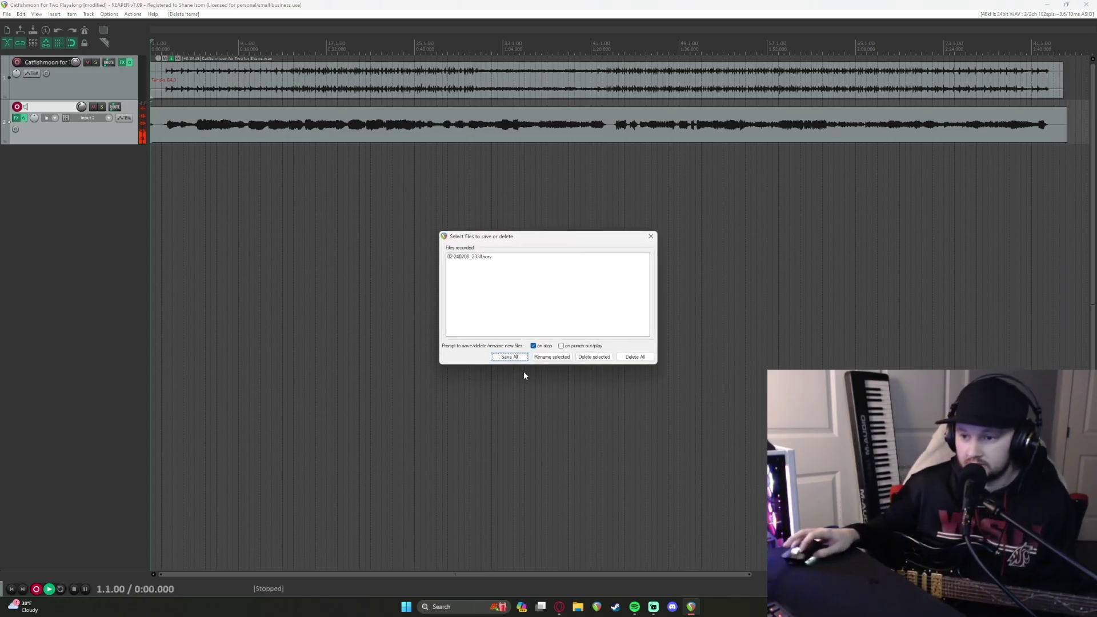
left_click(635, 356)
left_click(536, 324)
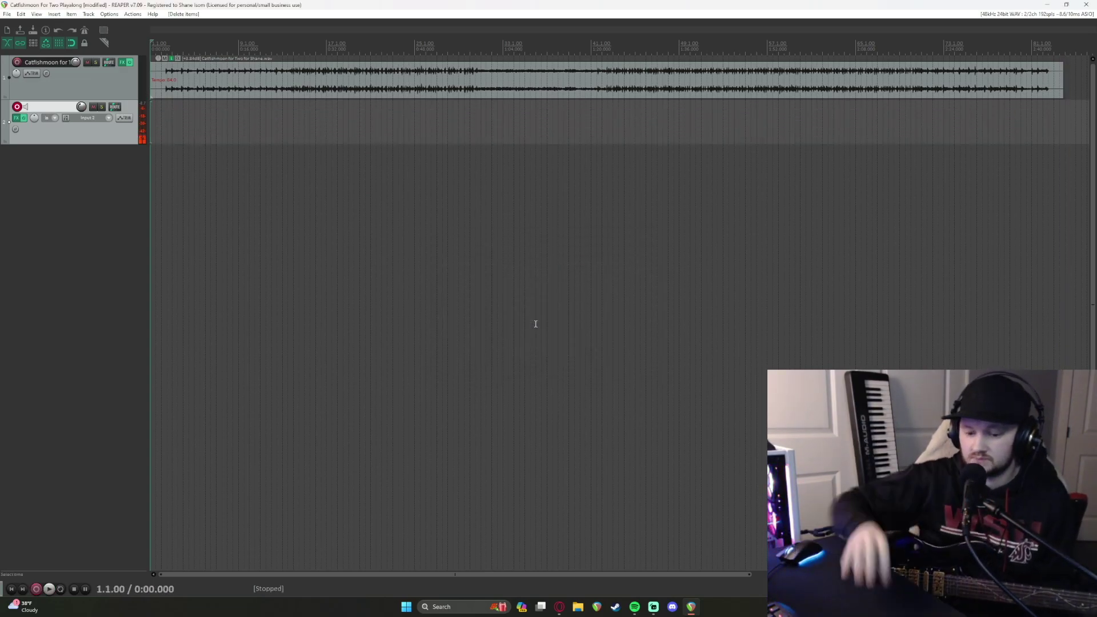
- Record another guitar playthrough of about 2:45 on track 2, and delete the recorded file
key("ctrl+r")
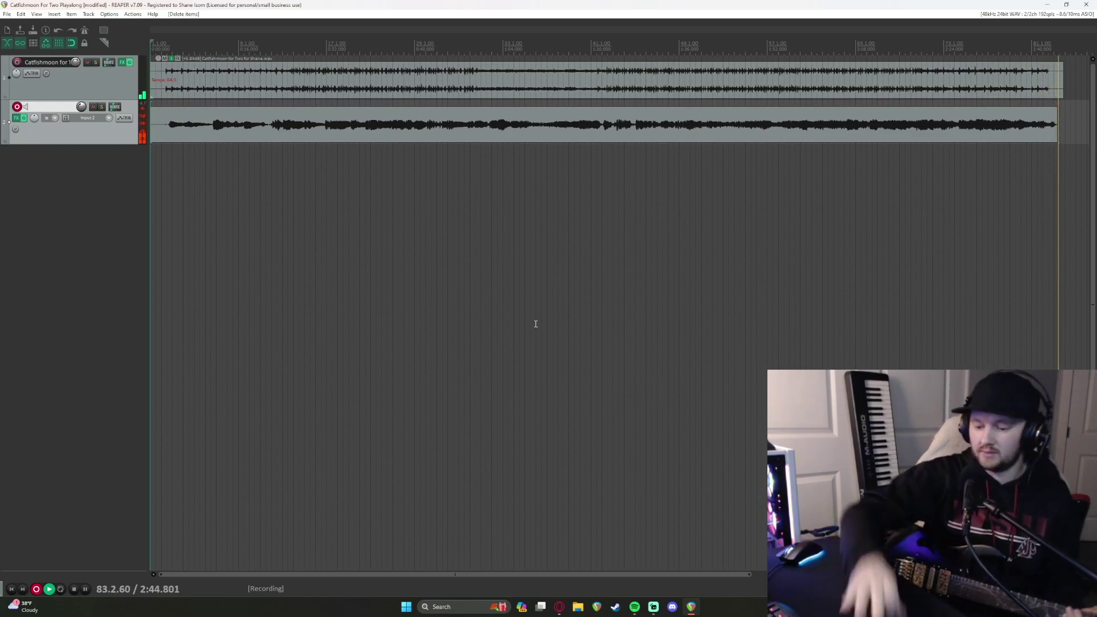
key("space")
left_click(641, 356)
left_click(535, 327)
- Rehearse over the backing track from near bar 70 and from near bar 31, and return to the project start
left_click(912, 137)
key("space")
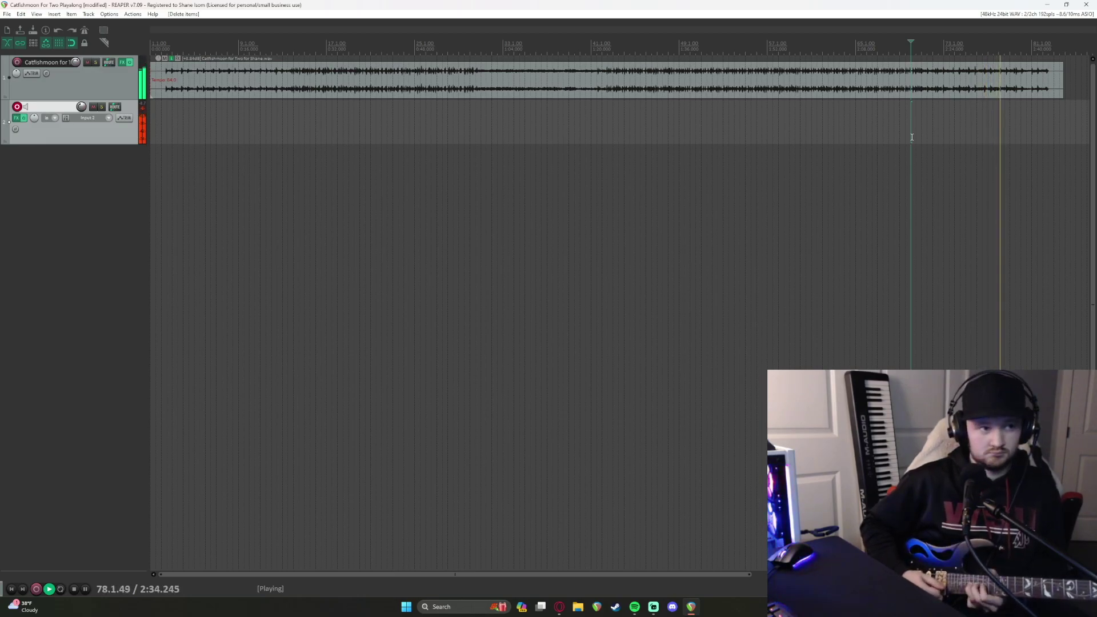
left_click(487, 117)
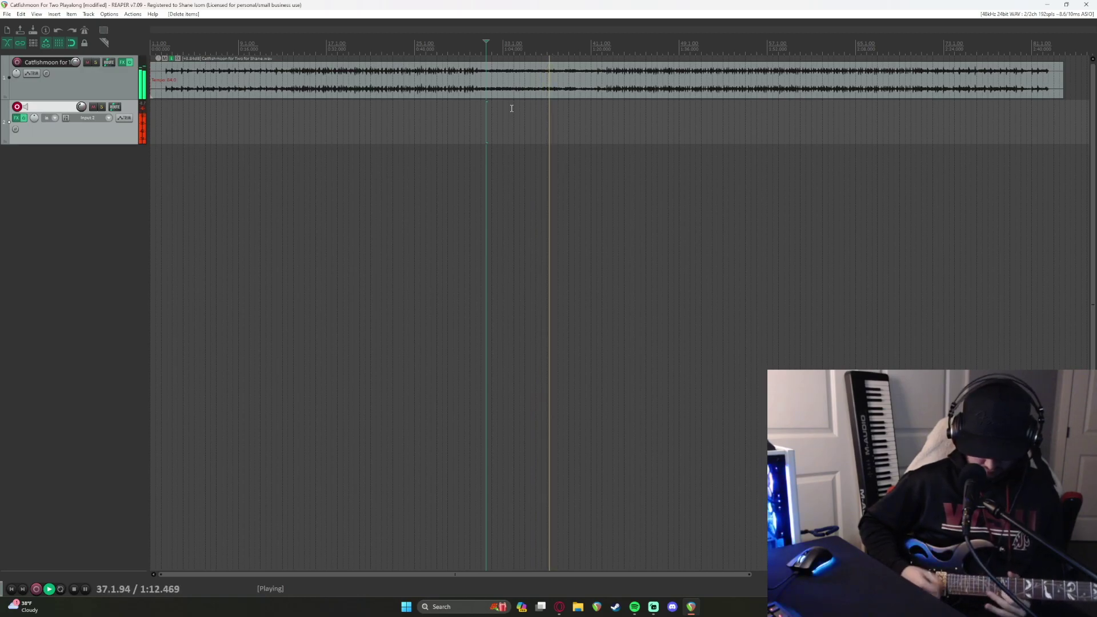
left_click(153, 117)
key("Home")
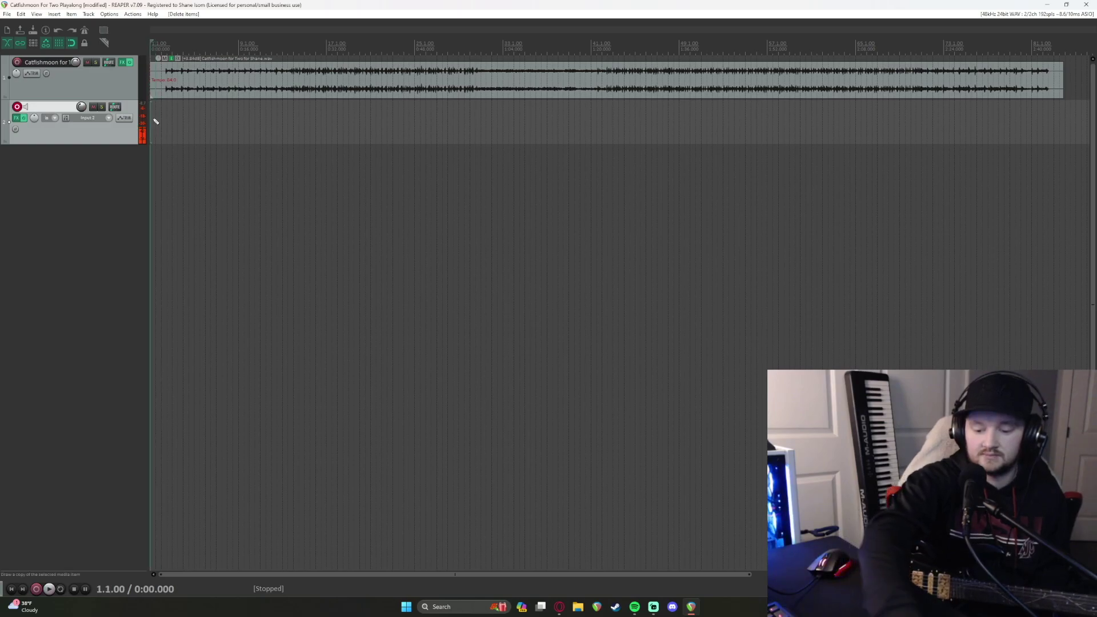
- Record and save a take of about 30 seconds on track 2 from the start, and delete the recorded item
key("ctrl+r")
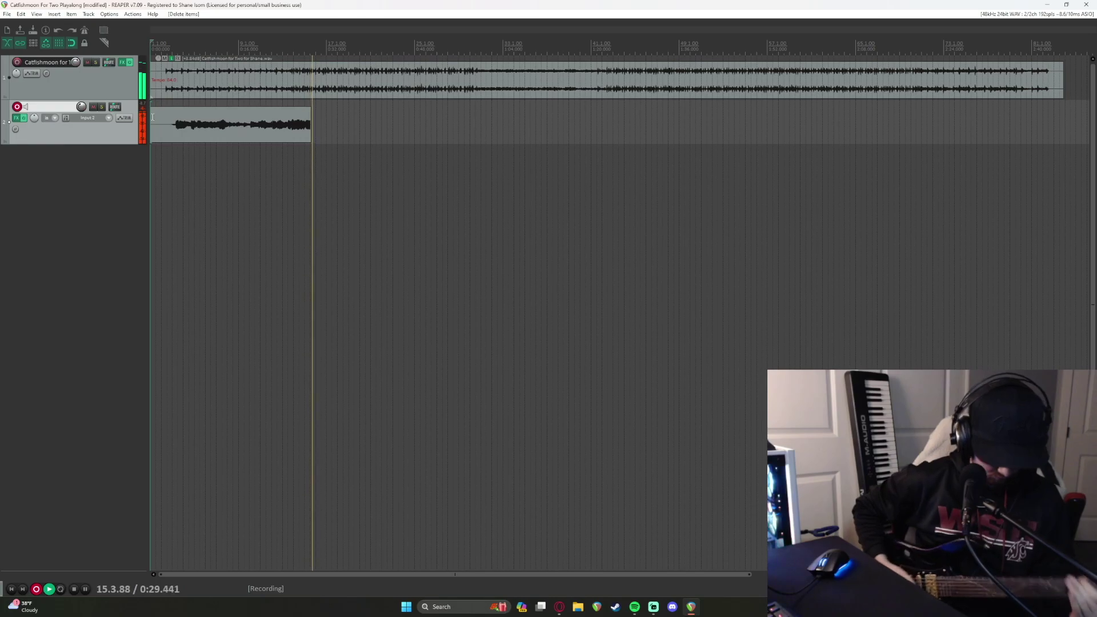
key("space")
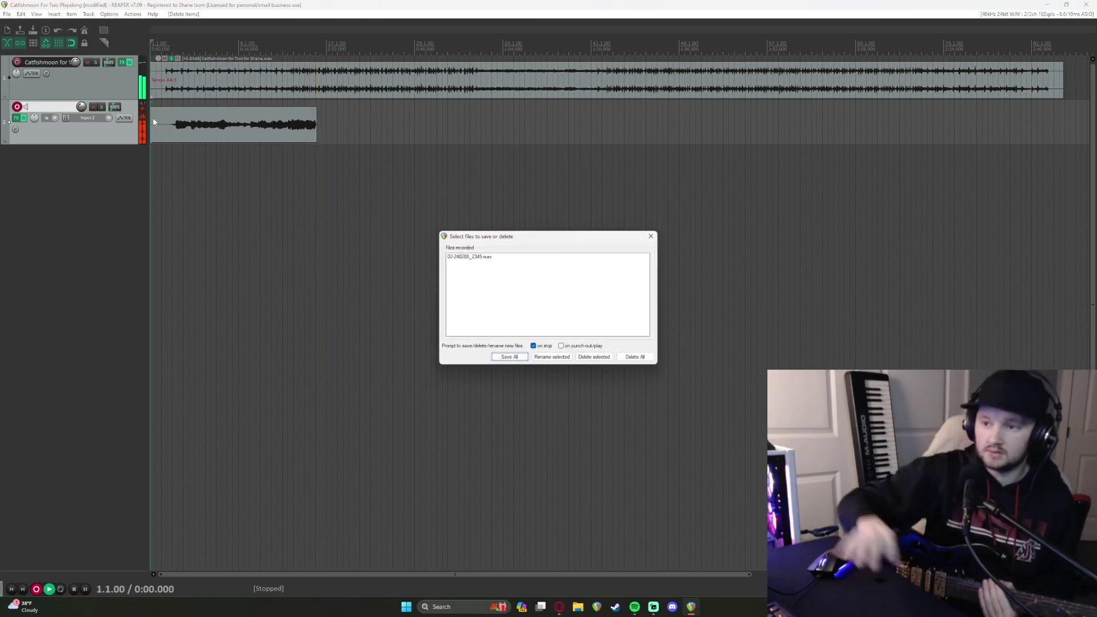
left_click(492, 350)
left_click(303, 133)
key("Delete")
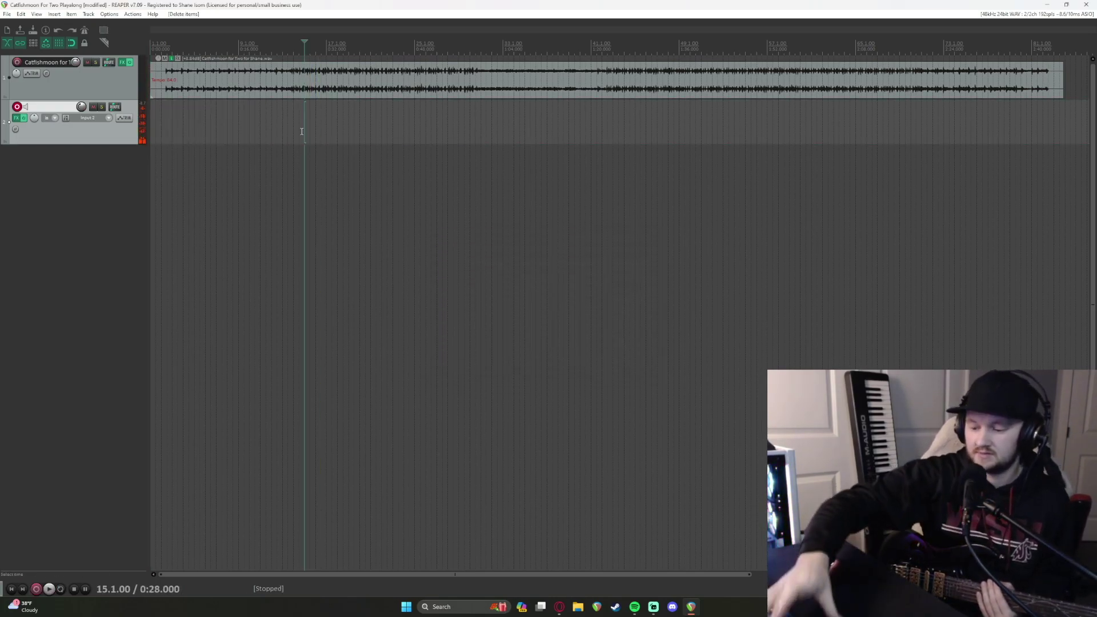
- Return to the project start, record a take of about 12 seconds on track 2, and delete its file
key("Home")
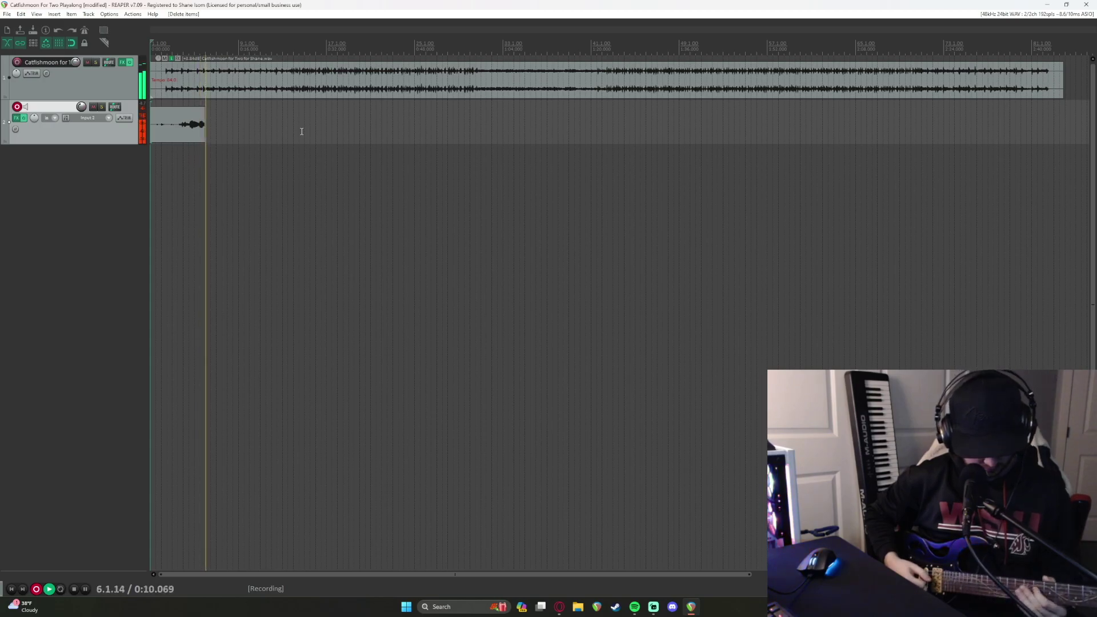
key("space")
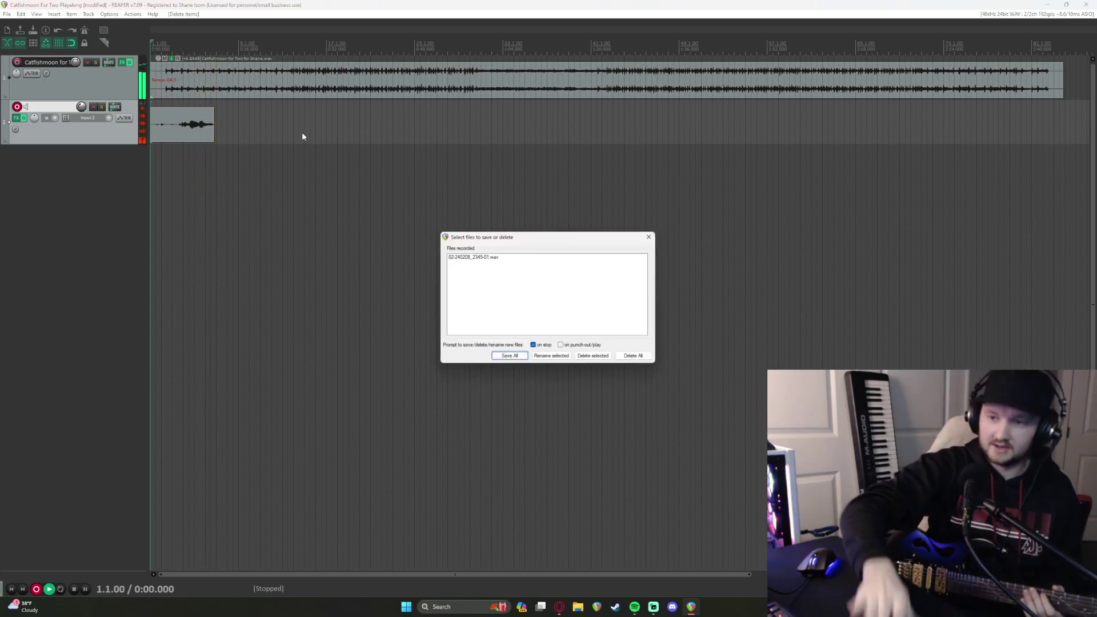
left_click(633, 359)
left_click(529, 323)
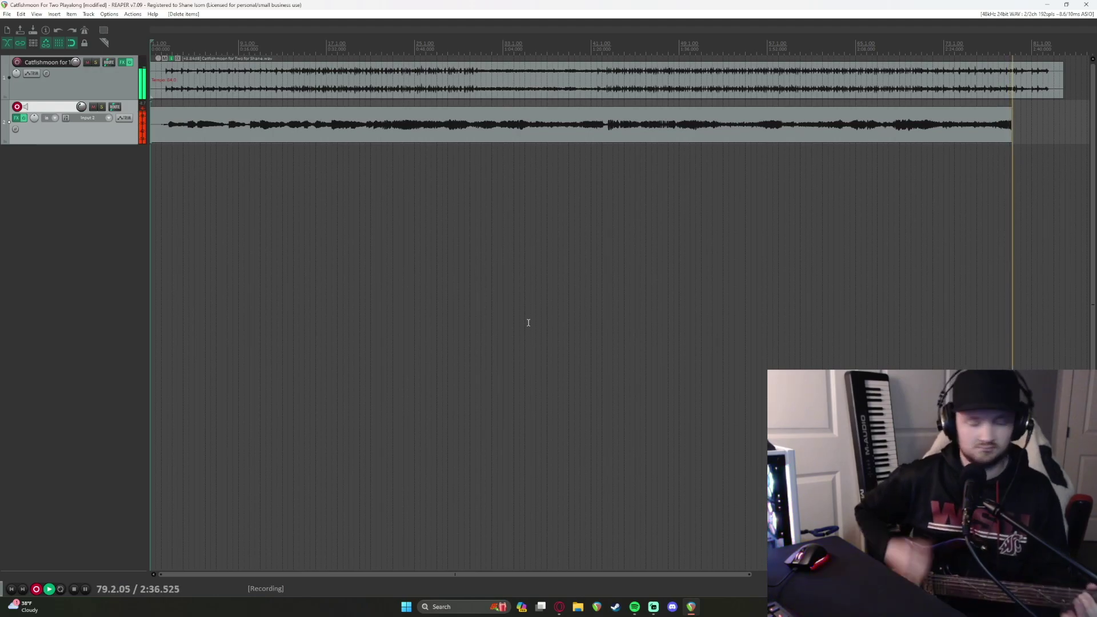
- Record a guitar playthrough of about 2:37 on track 2 from the project start, and delete the recorded file
key("space")
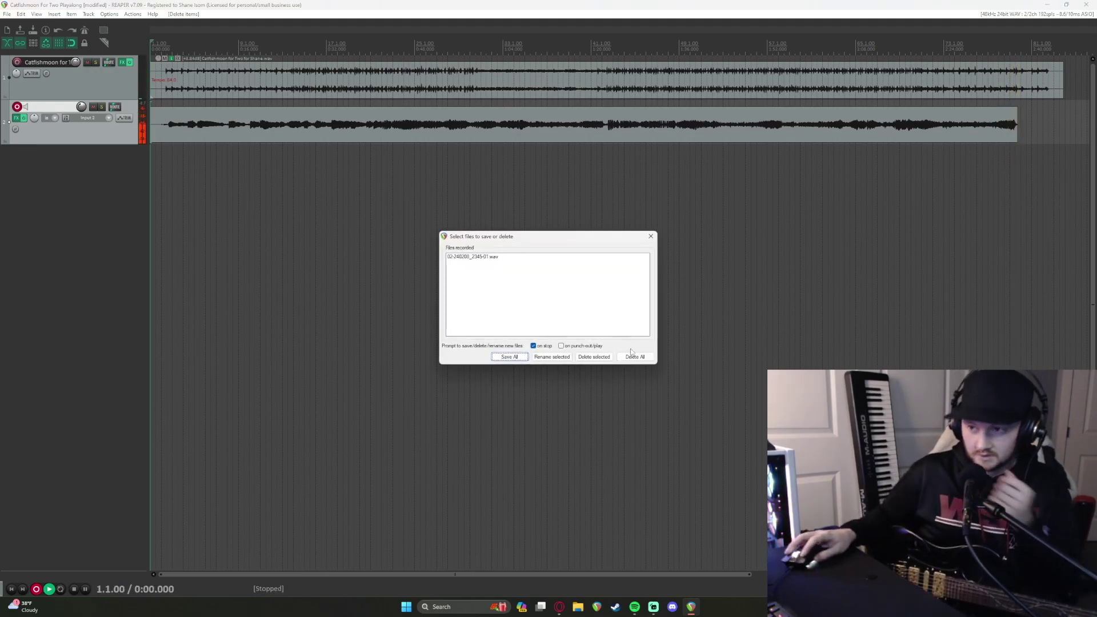
left_click(632, 357)
left_click(535, 326)
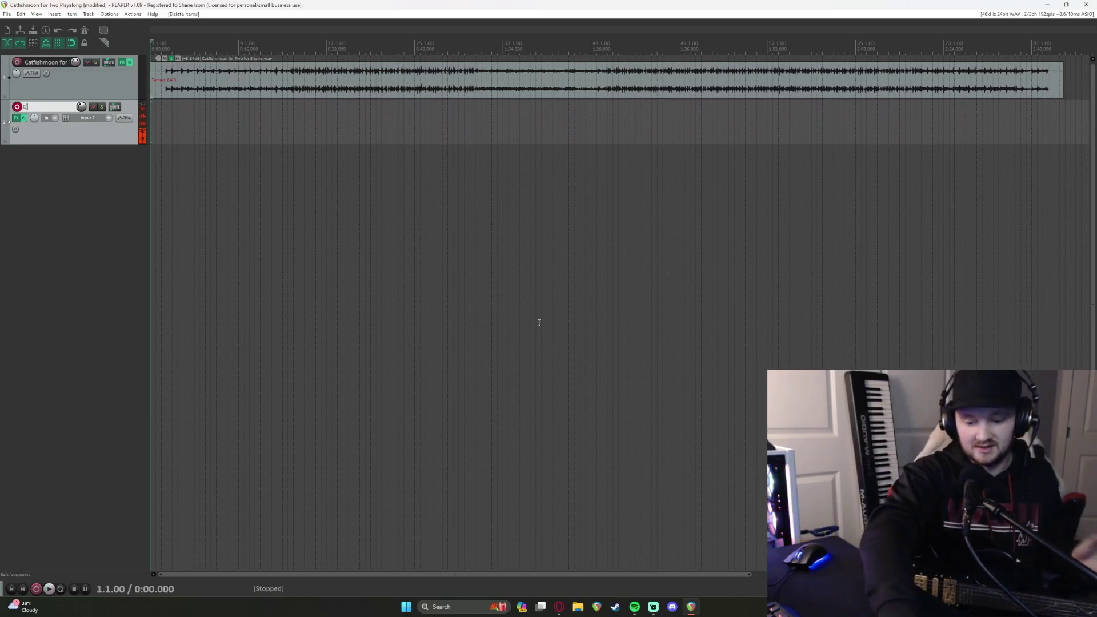
- Record a guitar playthrough of about 2:45 on track 2 from the start, and save its file
key("ctrl+r")
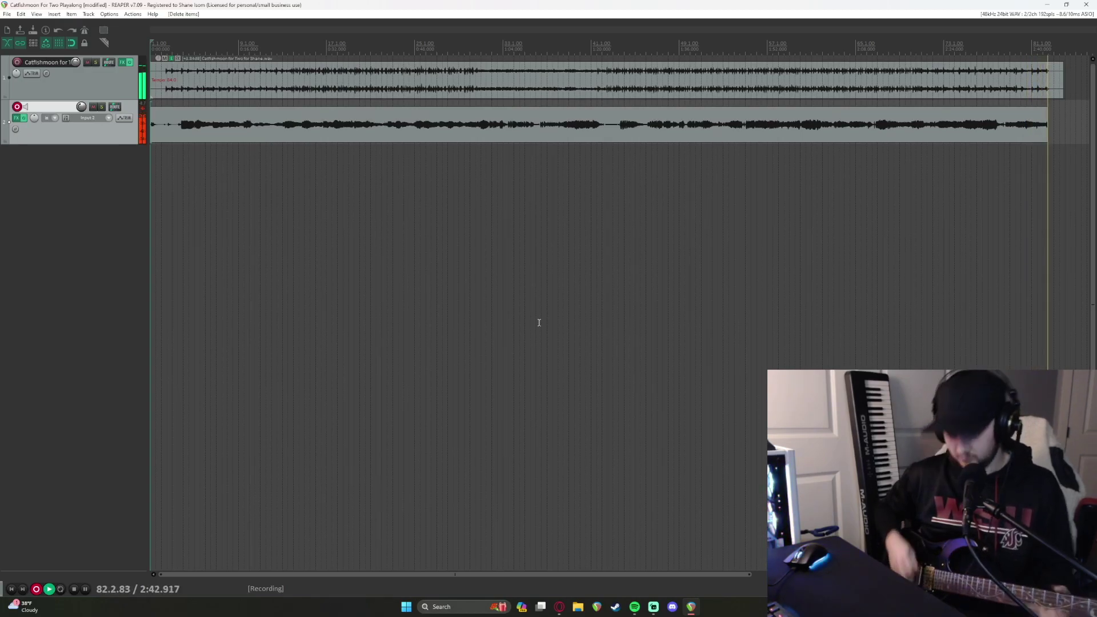
key("space")
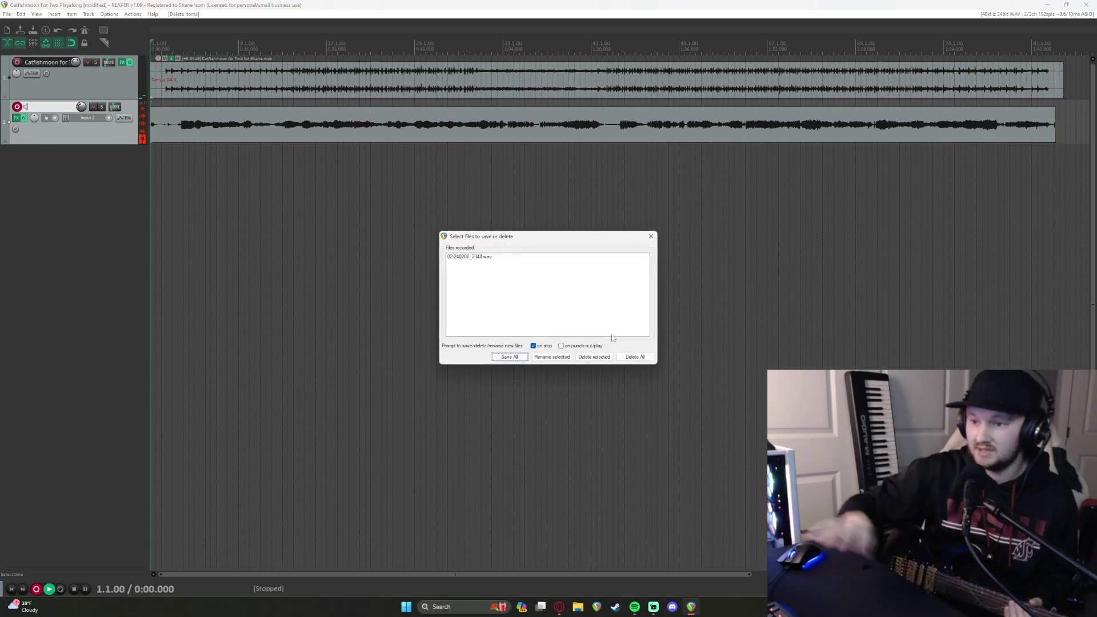
left_click(509, 357)
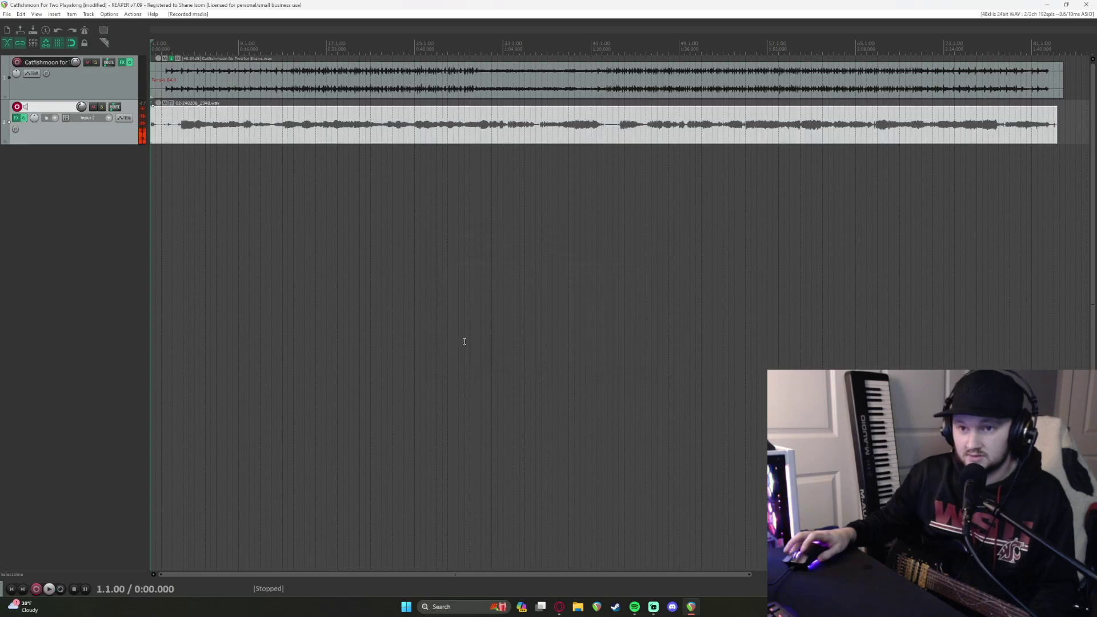
- Audition the saved take from the start and from near bars 18 and 23, disarming track 2, and delete the item
key("space")
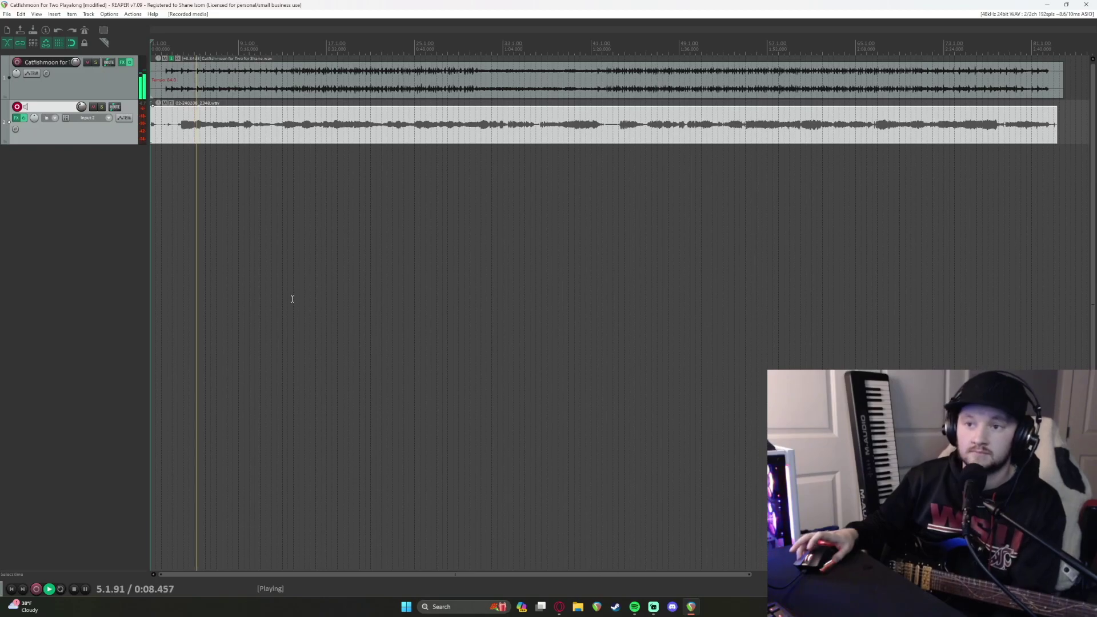
left_click(289, 165)
left_click(343, 158)
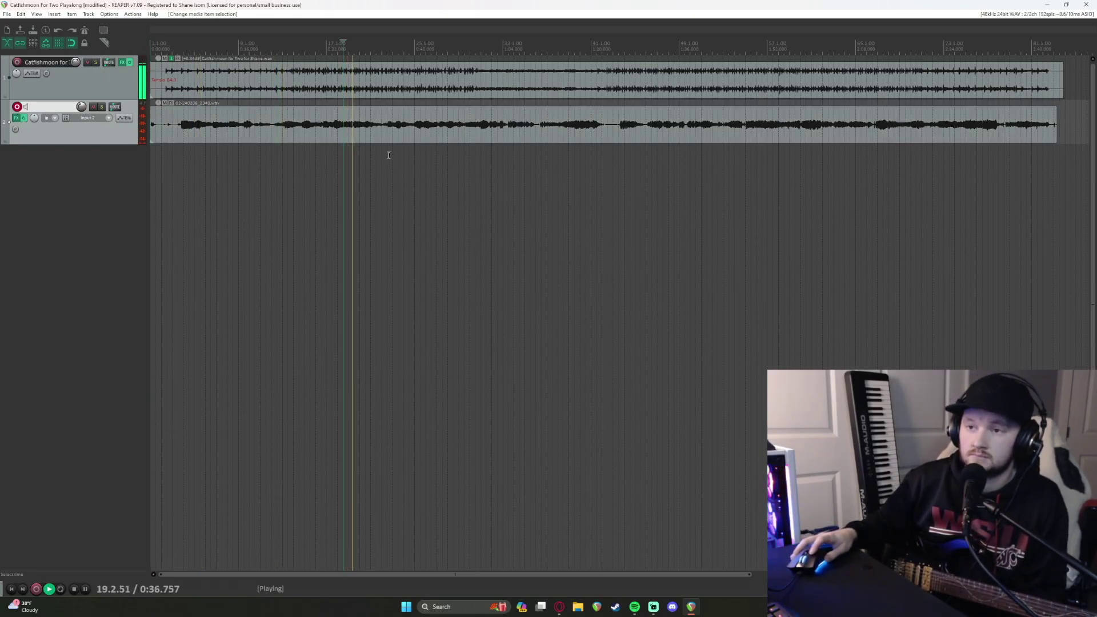
left_click(392, 156)
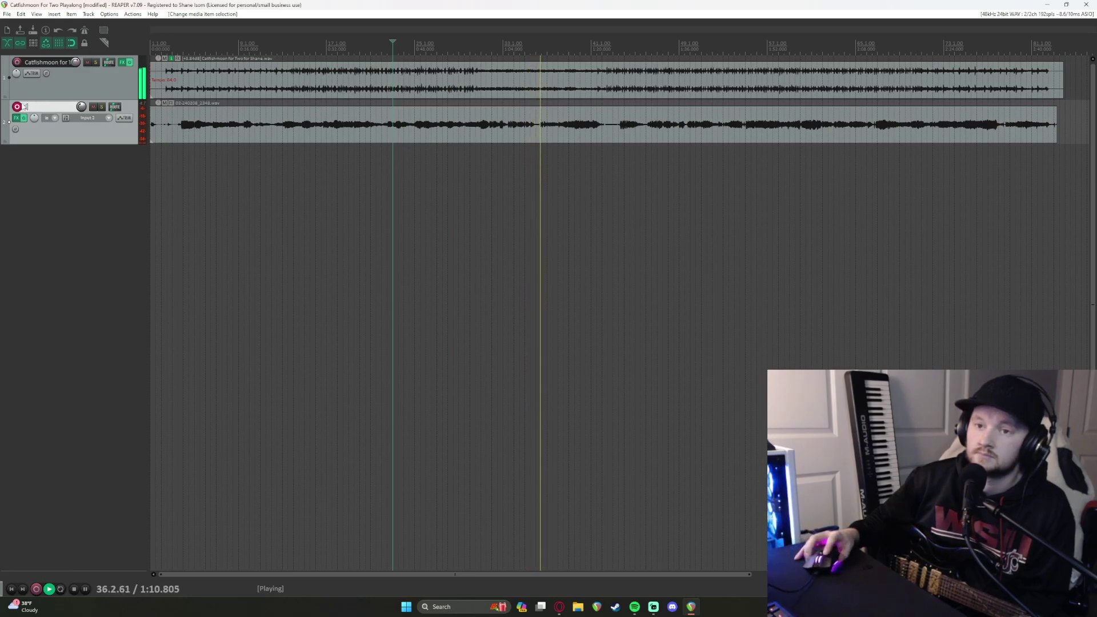
left_click(18, 107)
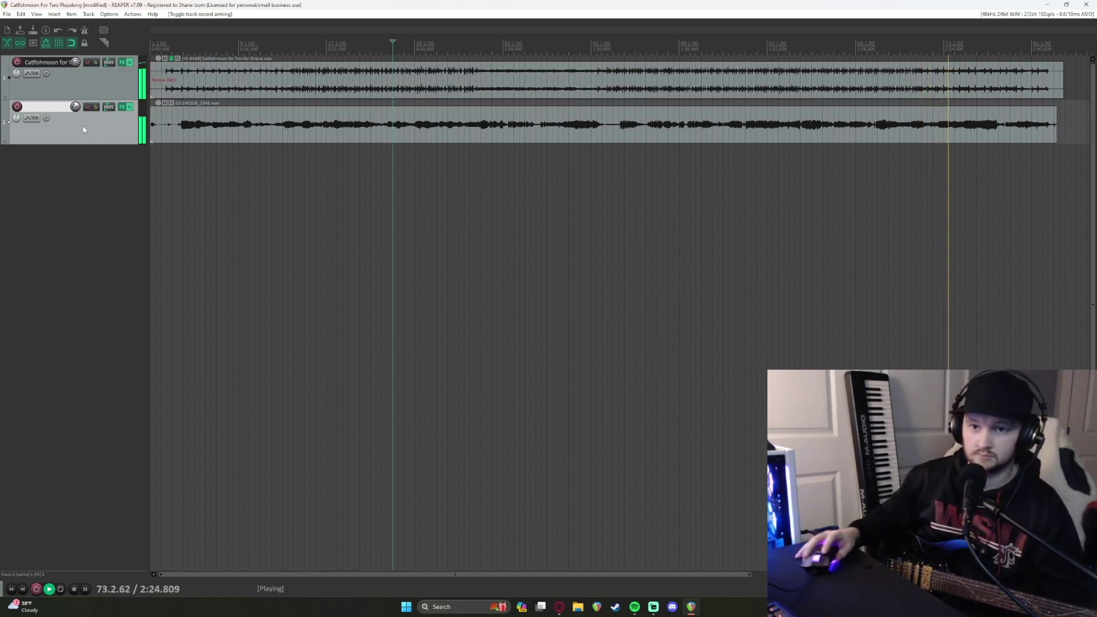
left_click(234, 138)
key("Delete")
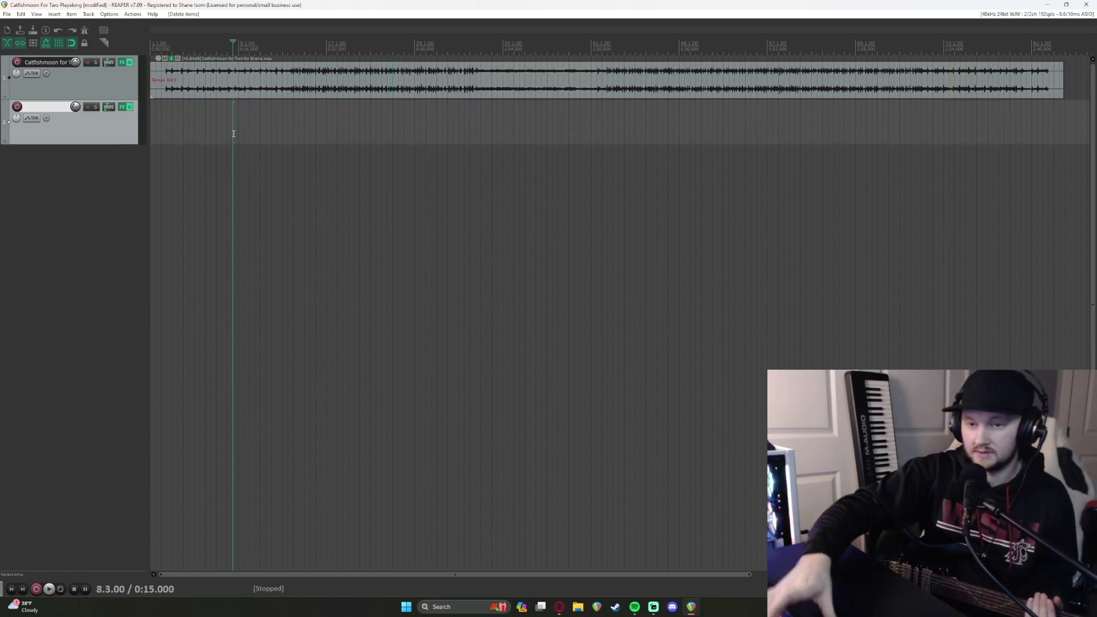
- Re-arm track 2, record a take of about 5 seconds from the project start, and delete its file
left_click(17, 107)
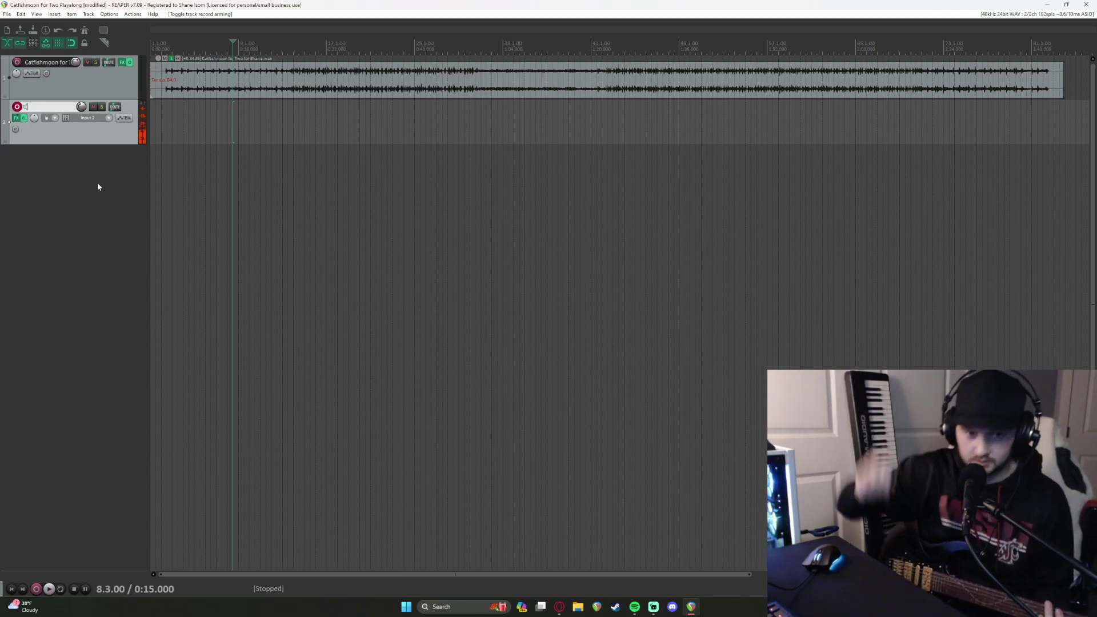
left_click(152, 123)
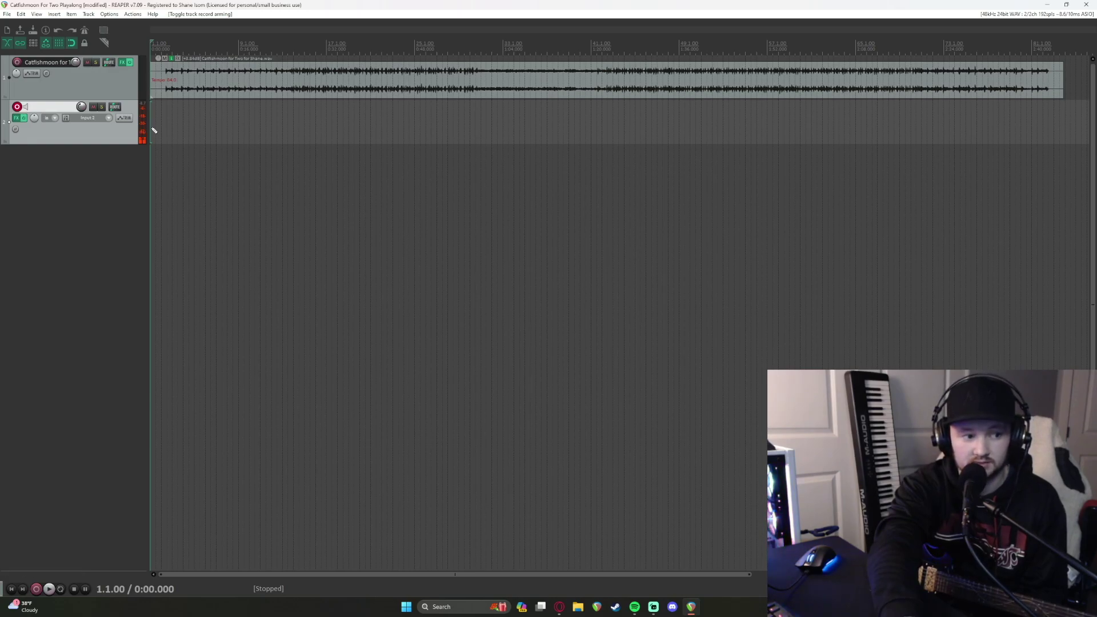
key("ctrl+r")
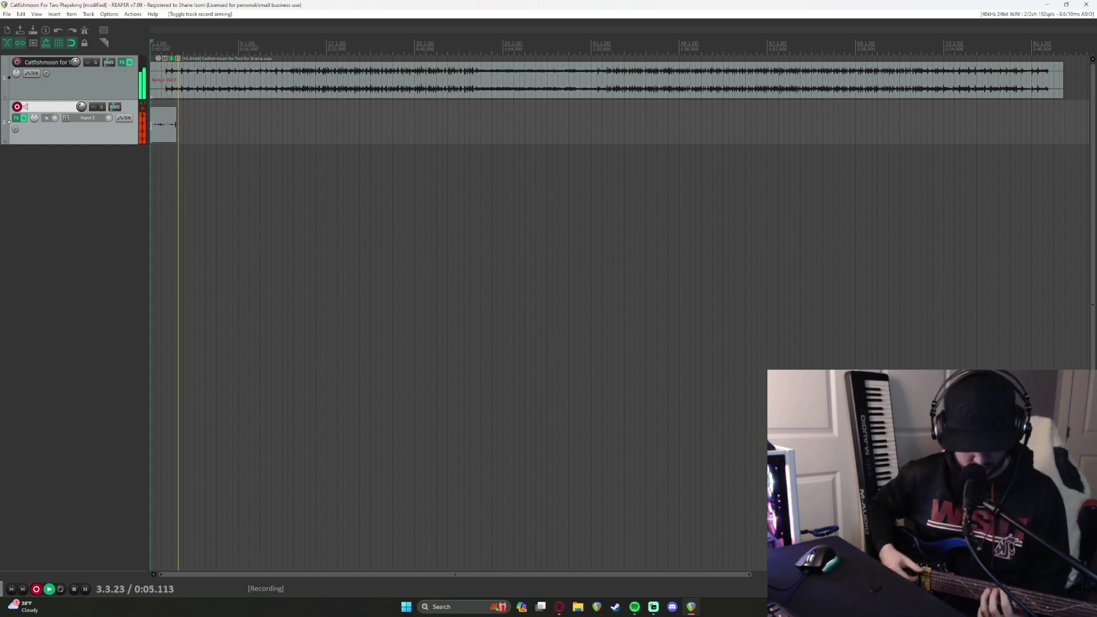
key("space")
left_click(626, 357)
left_click(535, 327)
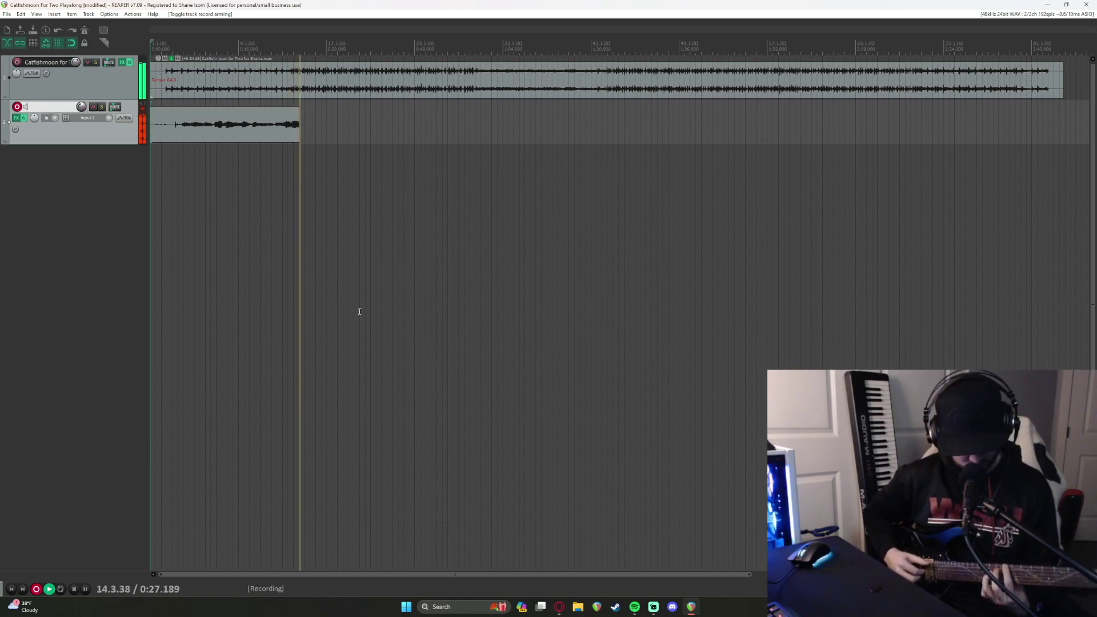
- Record a take of about 30 seconds on track 2 from the start, and discard its file
left_click(255, 279)
key("space")
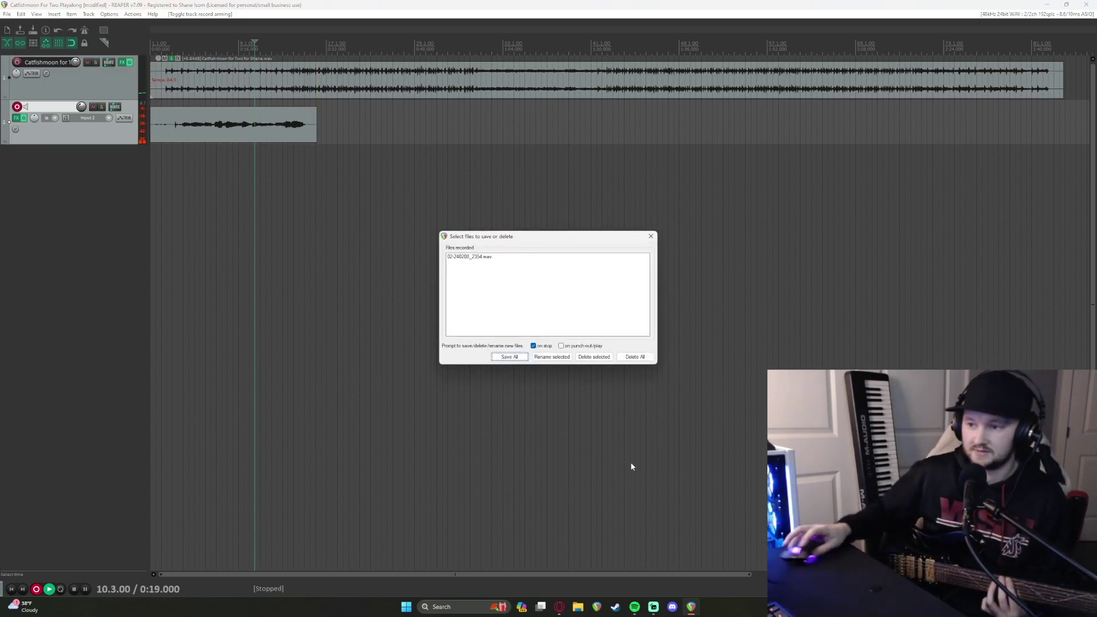
left_click(632, 356)
left_click(533, 327)
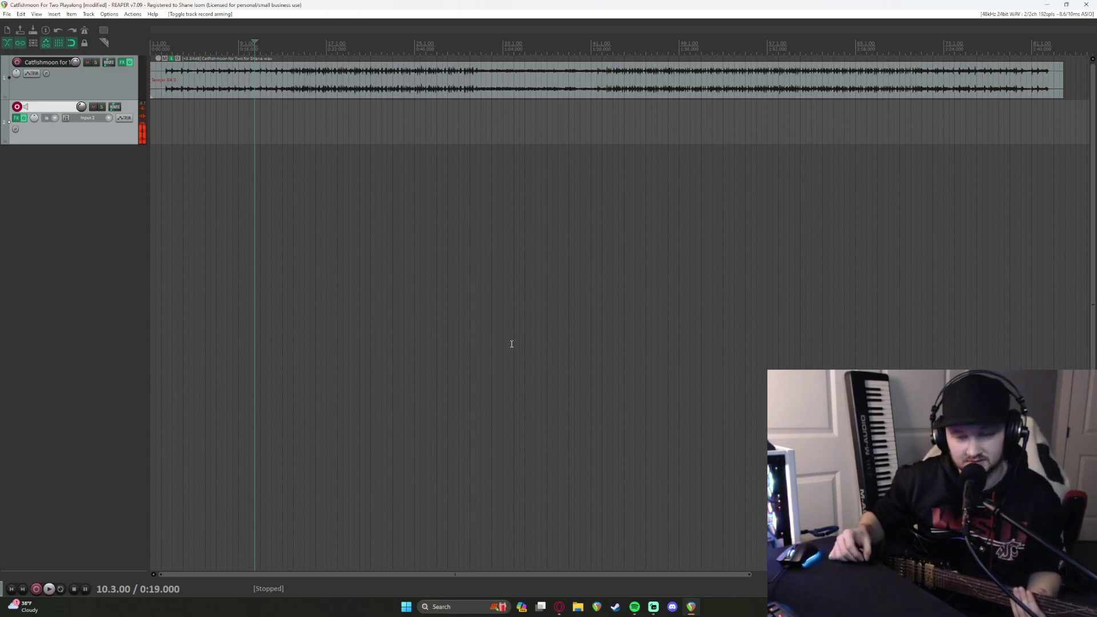
- Return to the project start, record another take of about 28 seconds on track 2, and delete its file
key("Home")
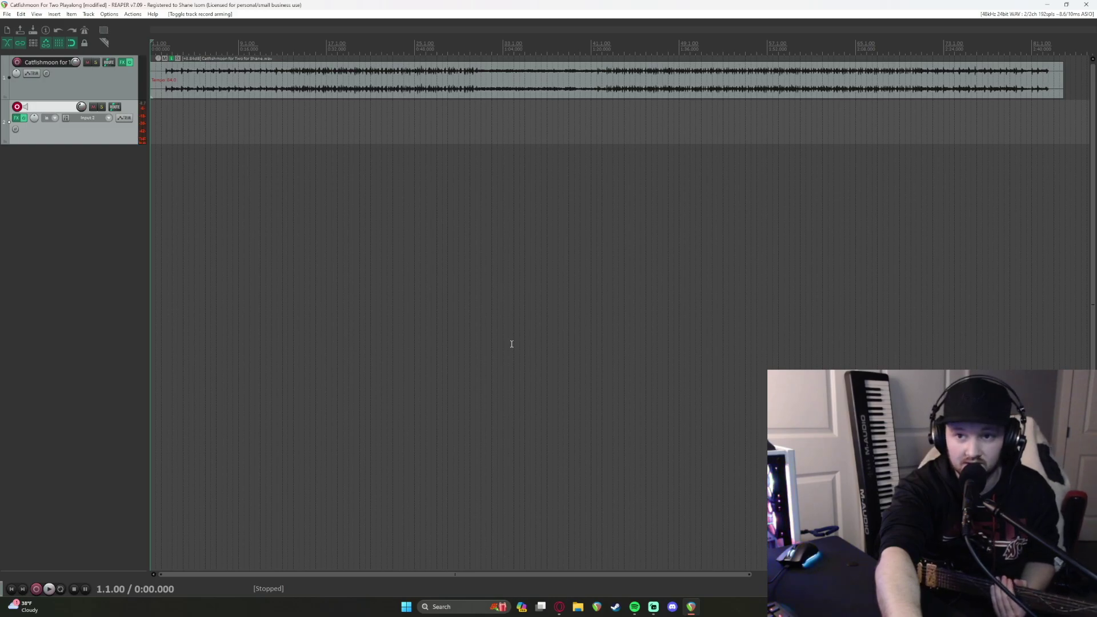
key("ctrl+r")
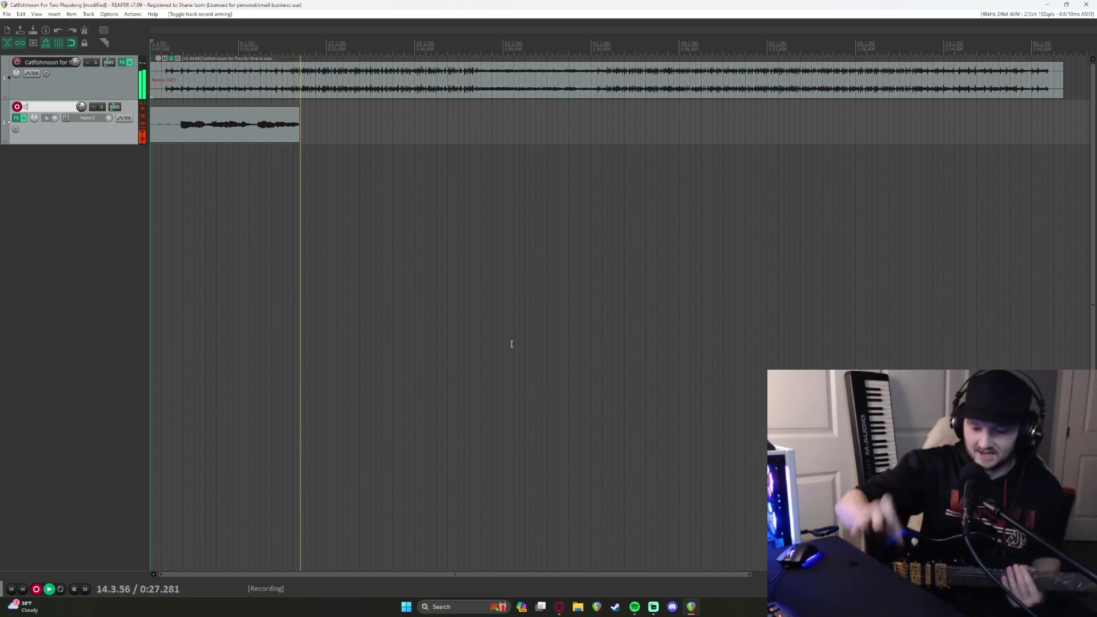
key("space")
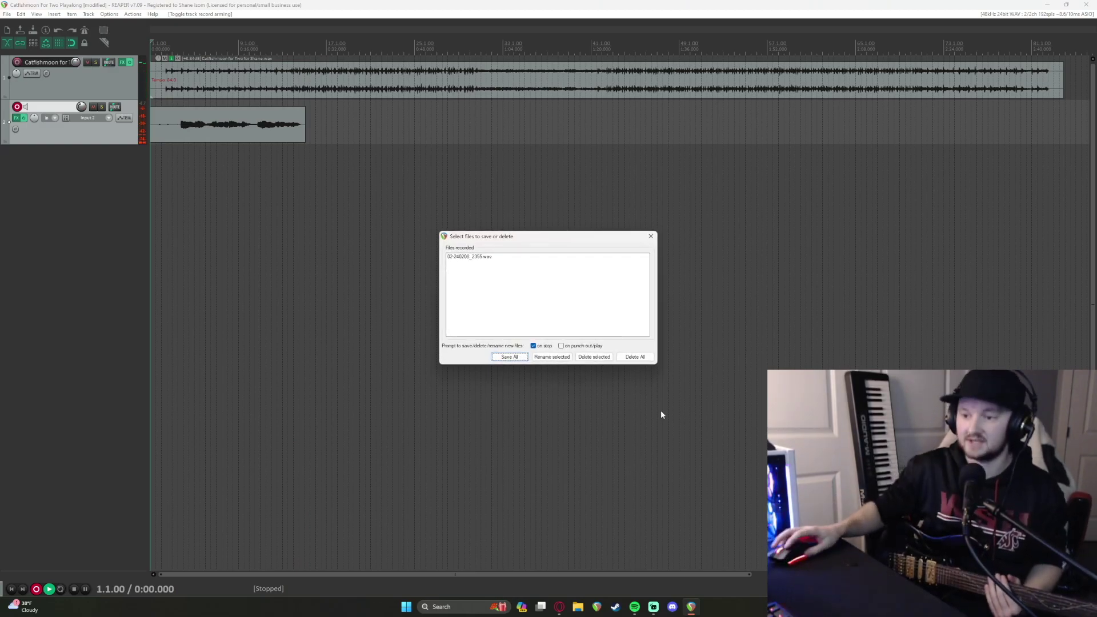
left_click(641, 356)
left_click(534, 324)
- Record a full guitar playthrough of about 2:47 on track 2, past the end of the backing track, and save its file
key("ctrl+r")
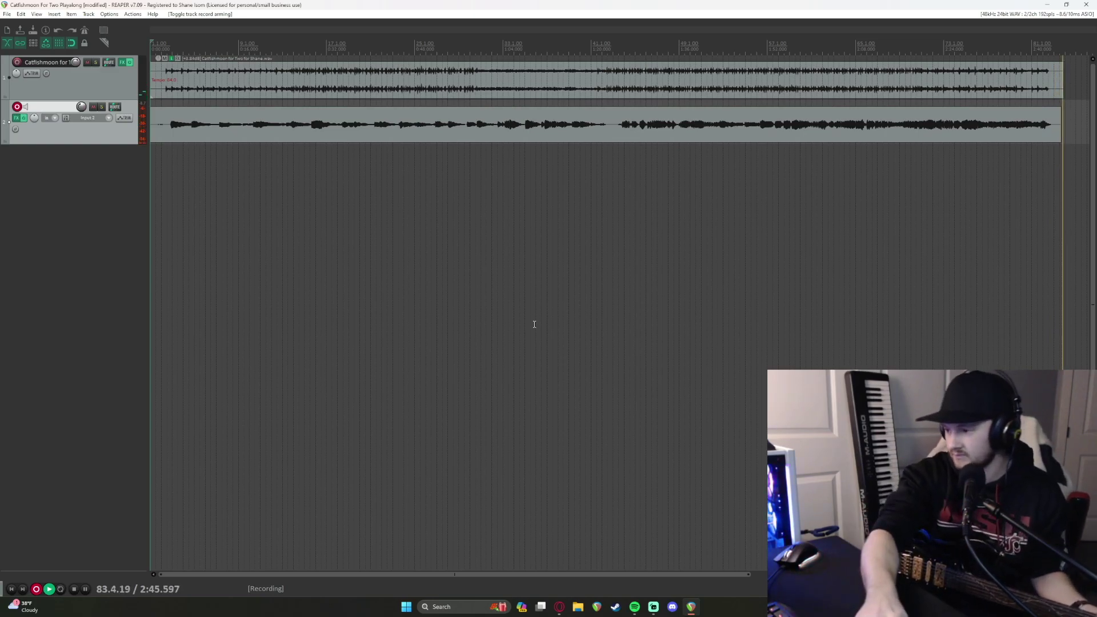
key("space")
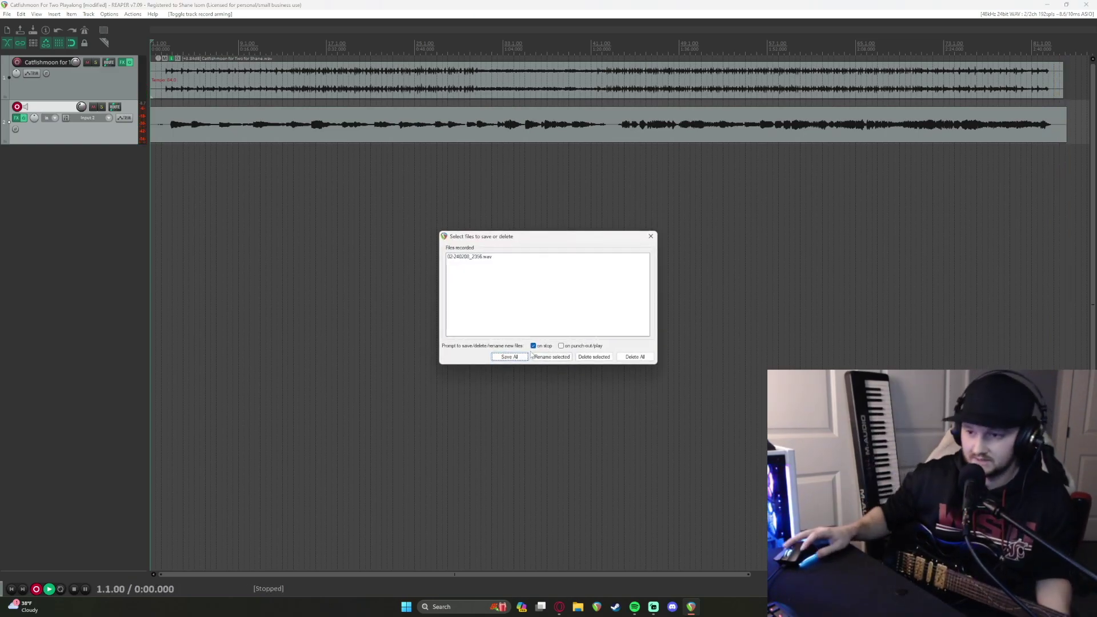
left_click(509, 357)
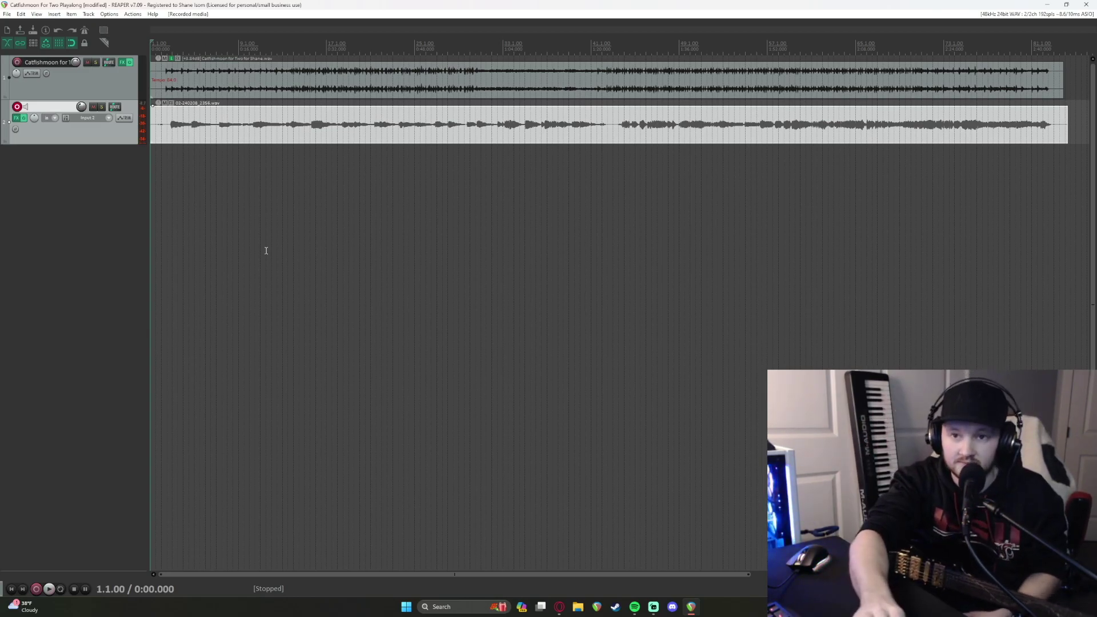
- Disarm track 2 and trim the silence before the take's first note to about 3 seconds in, checking the opening by playback
left_click(17, 106)
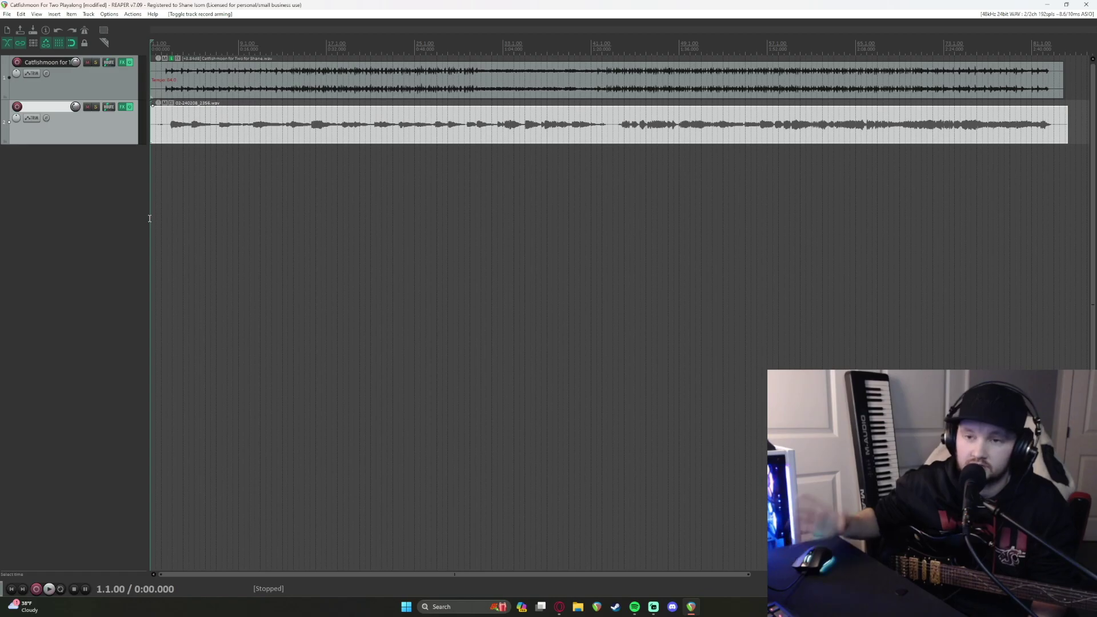
left_click_drag(153, 131, 167, 133)
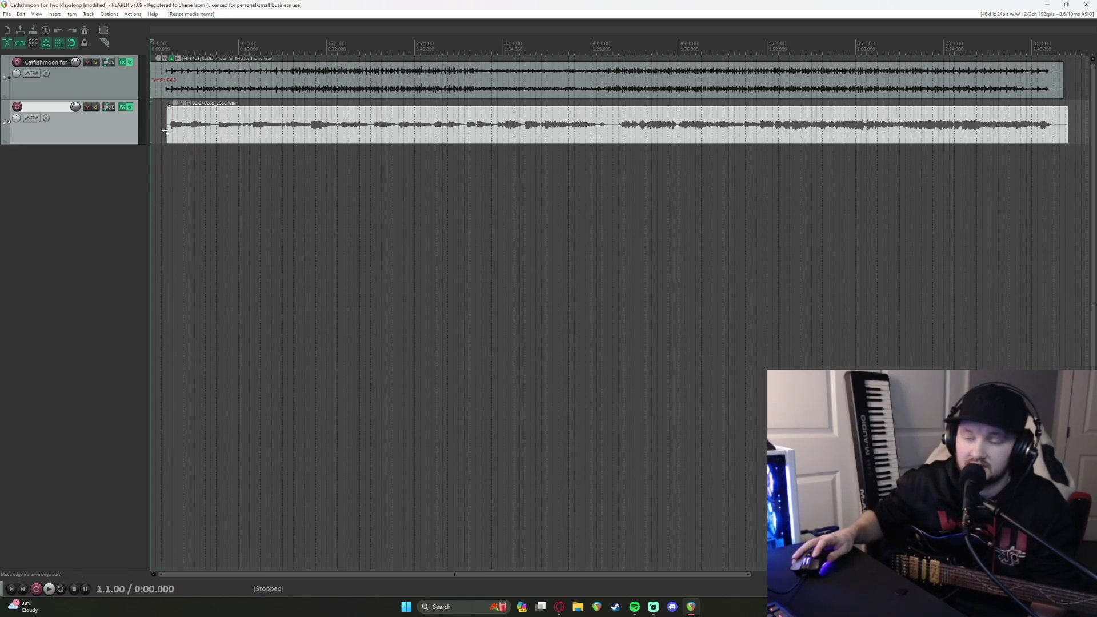
left_click(163, 130)
key("space")
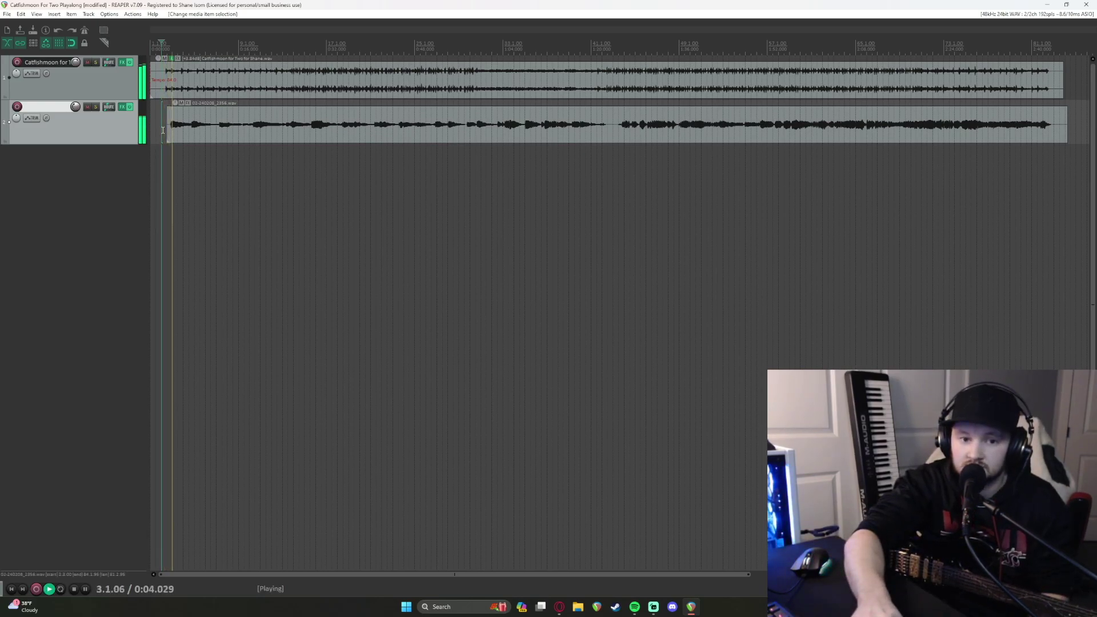
key("space")
left_click(154, 126)
left_click(152, 126)
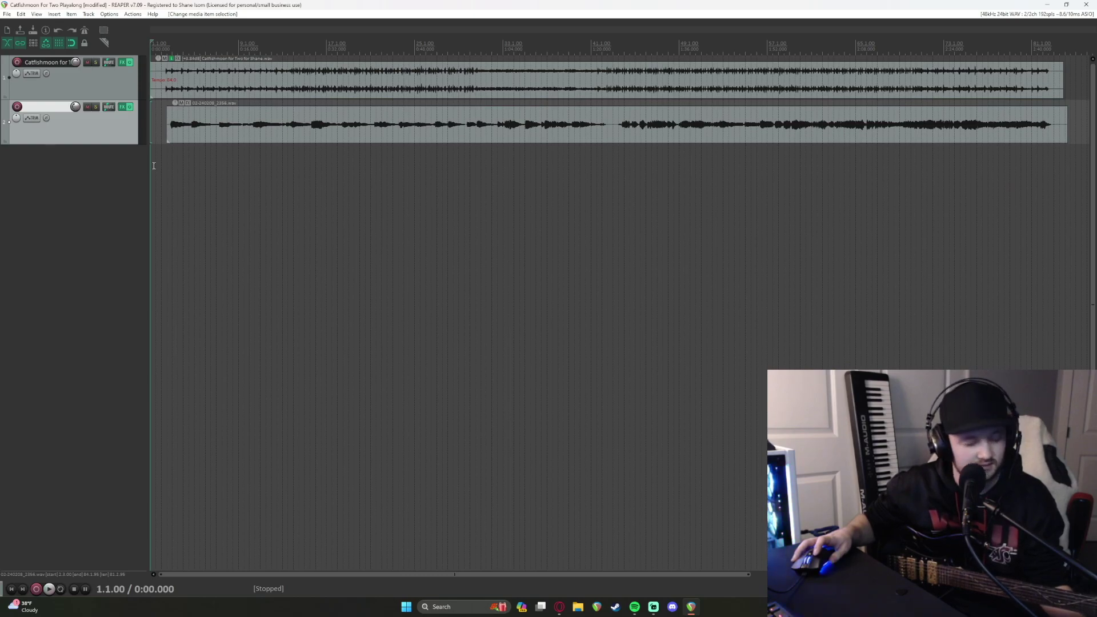
- Duplicate track 2 and delete the copied take from the duplicate, leaving an empty third track
right_click(121, 128)
left_click(105, 130)
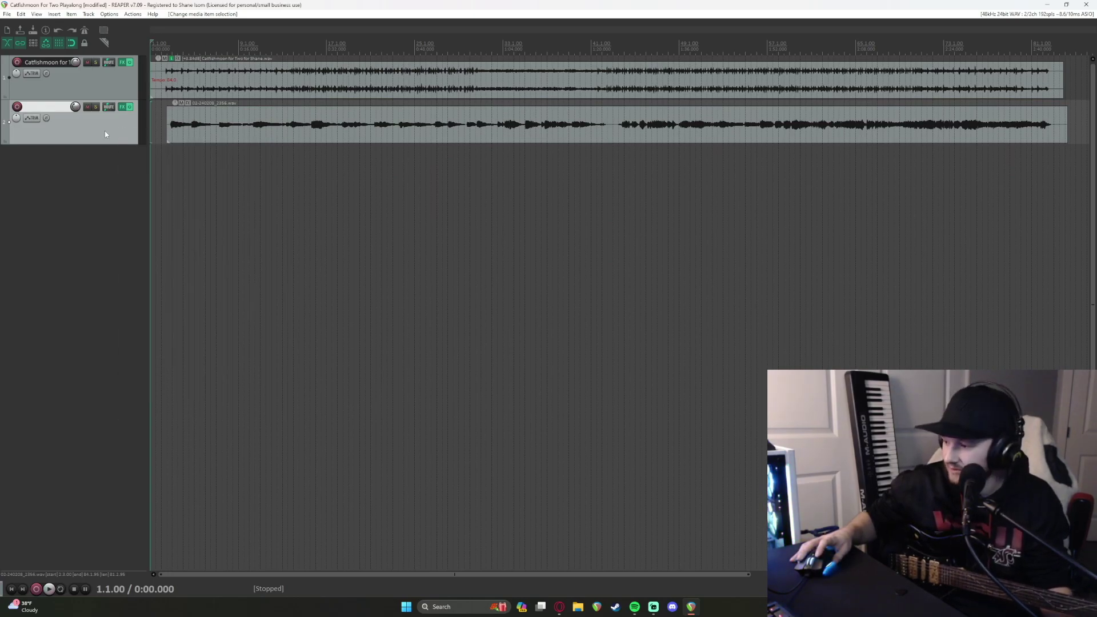
right_click(104, 132)
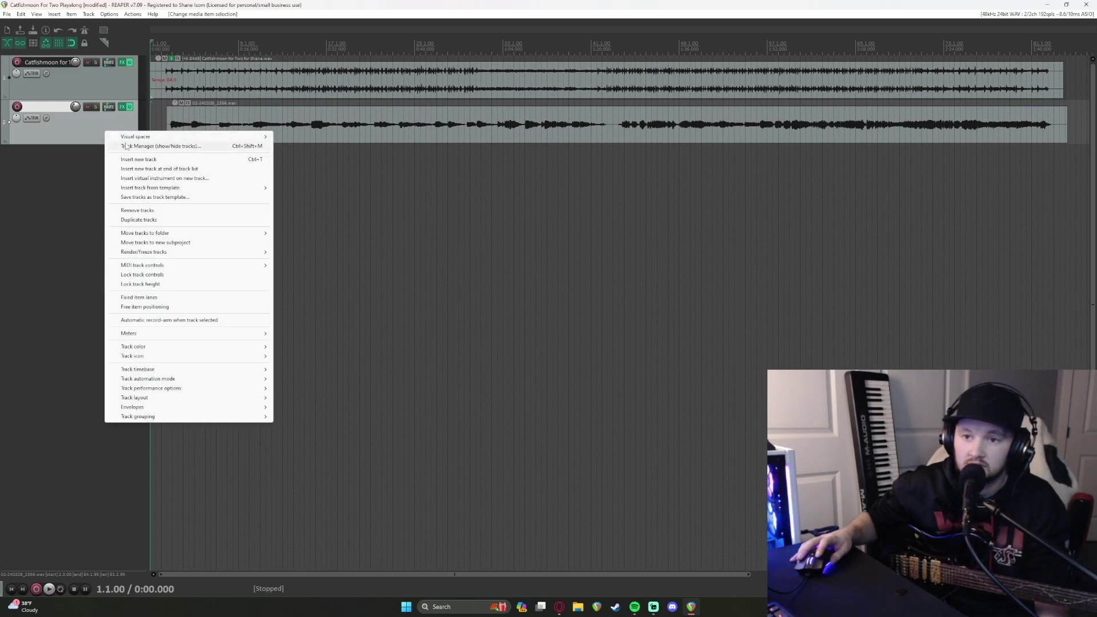
left_click(85, 179)
left_click(91, 128)
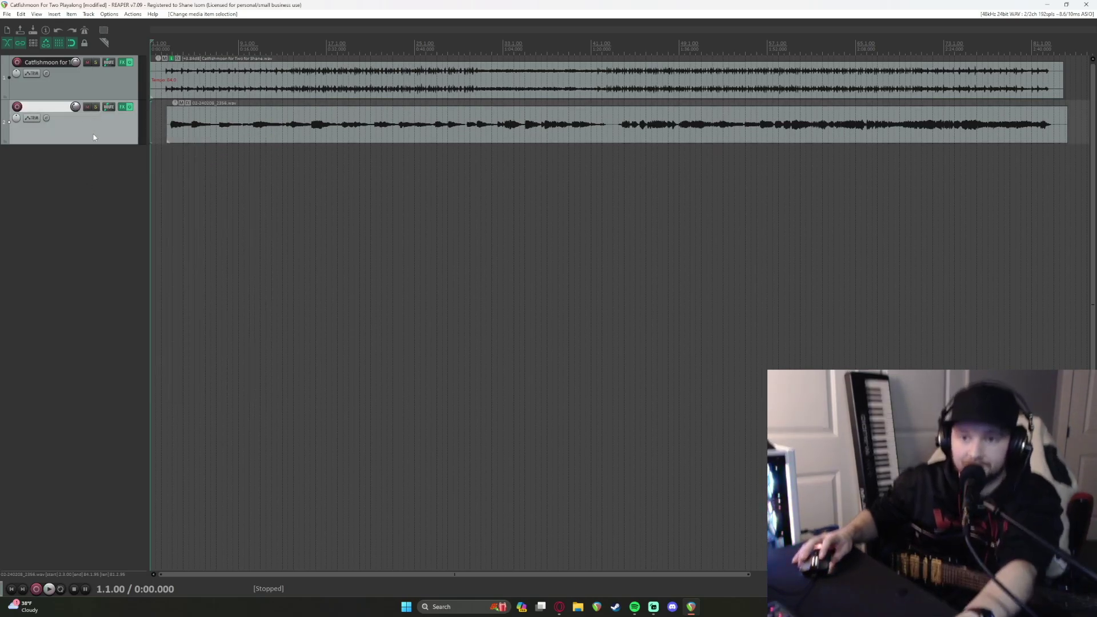
right_click(93, 135)
left_click(127, 225)
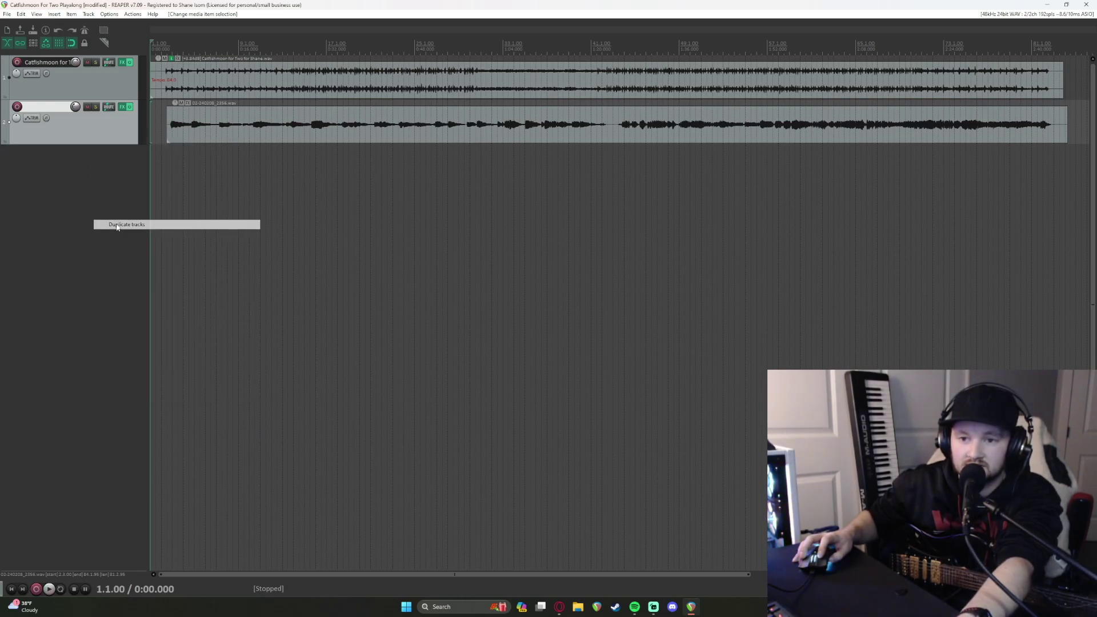
left_click(175, 183)
key("Delete")
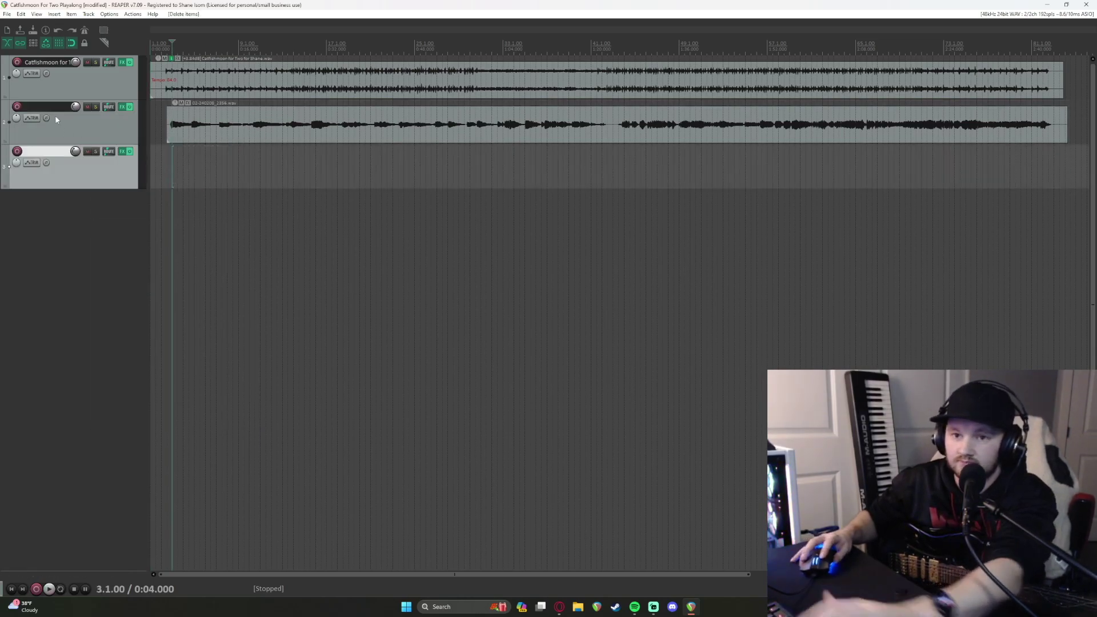
- Name the second track "1 drive" and the empty third track "clean"
double_click(49, 105)
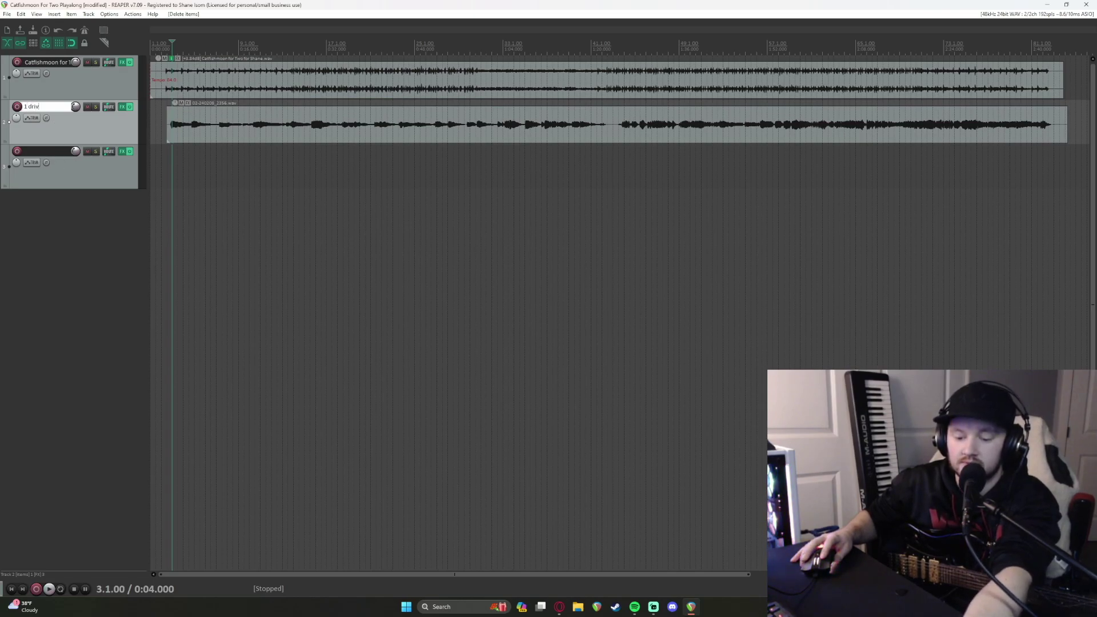
left_click(61, 186)
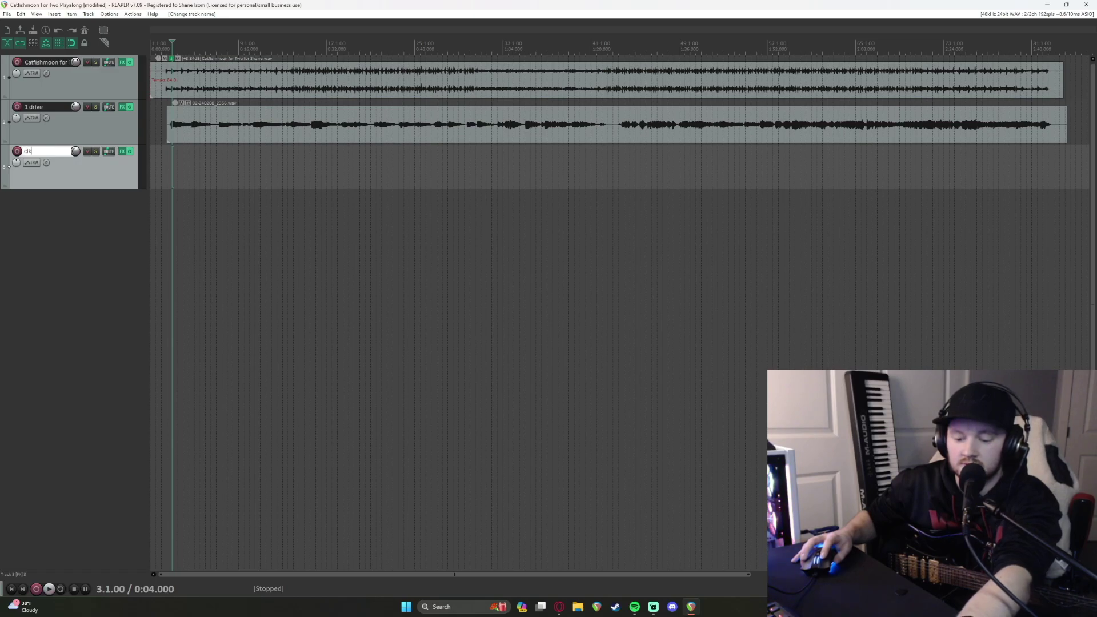
type("clean")
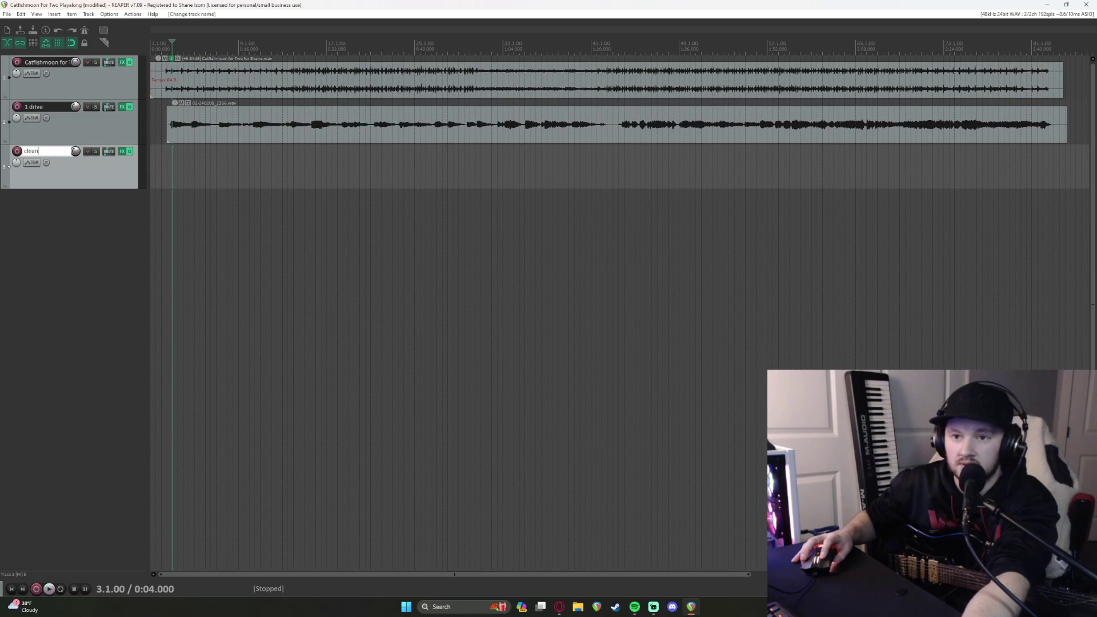
left_click(156, 168)
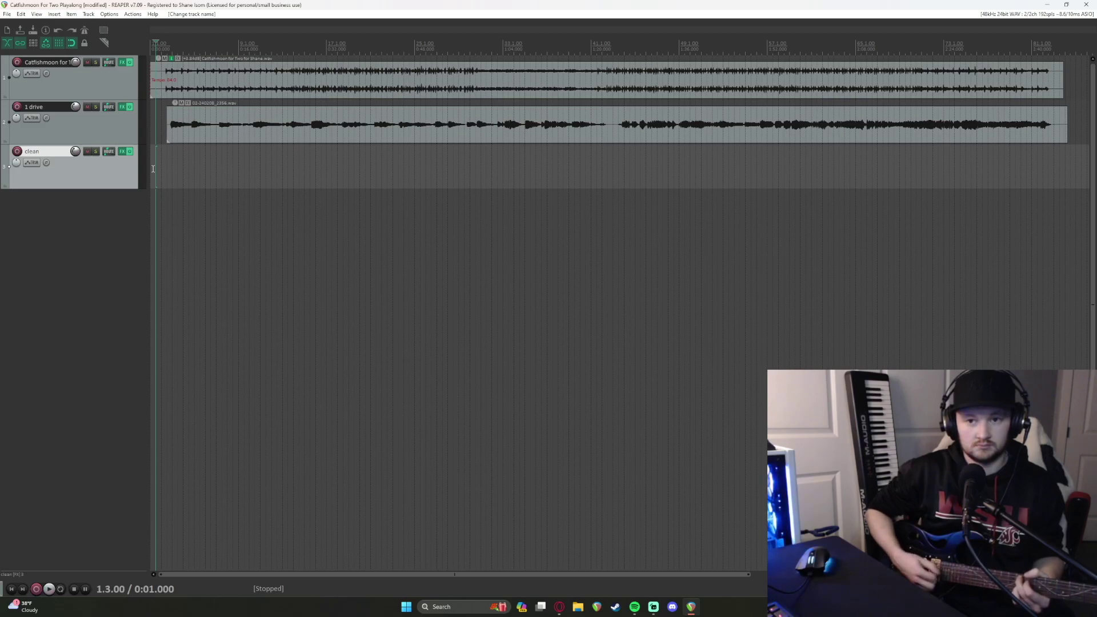
- Arm the clean track for recording, return to the project start, and mute the 1 drive track
left_click(18, 151)
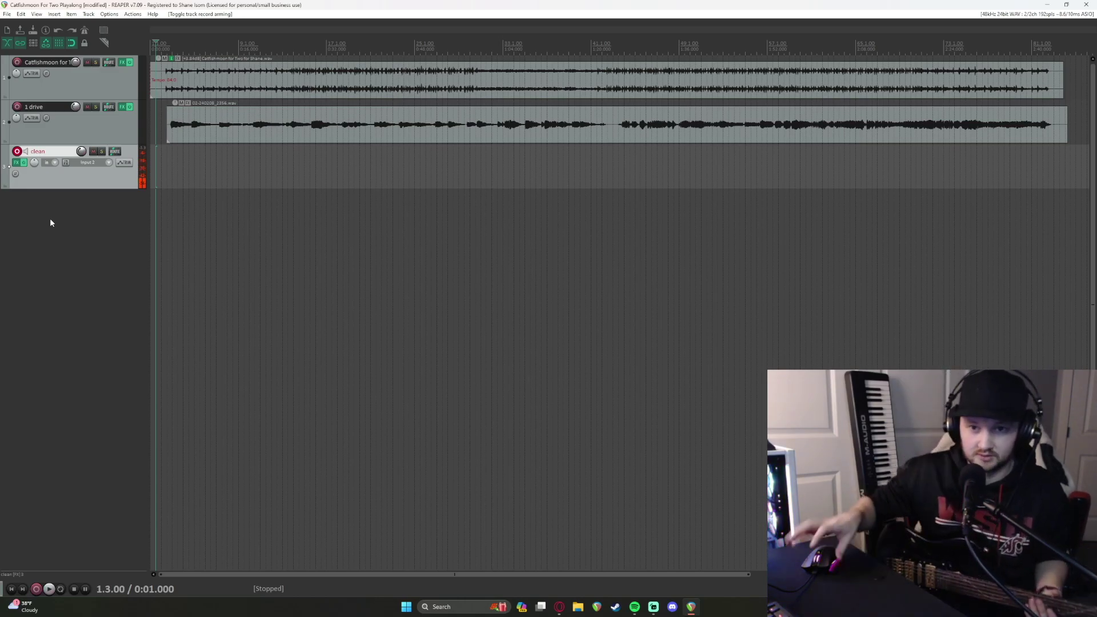
key("Home")
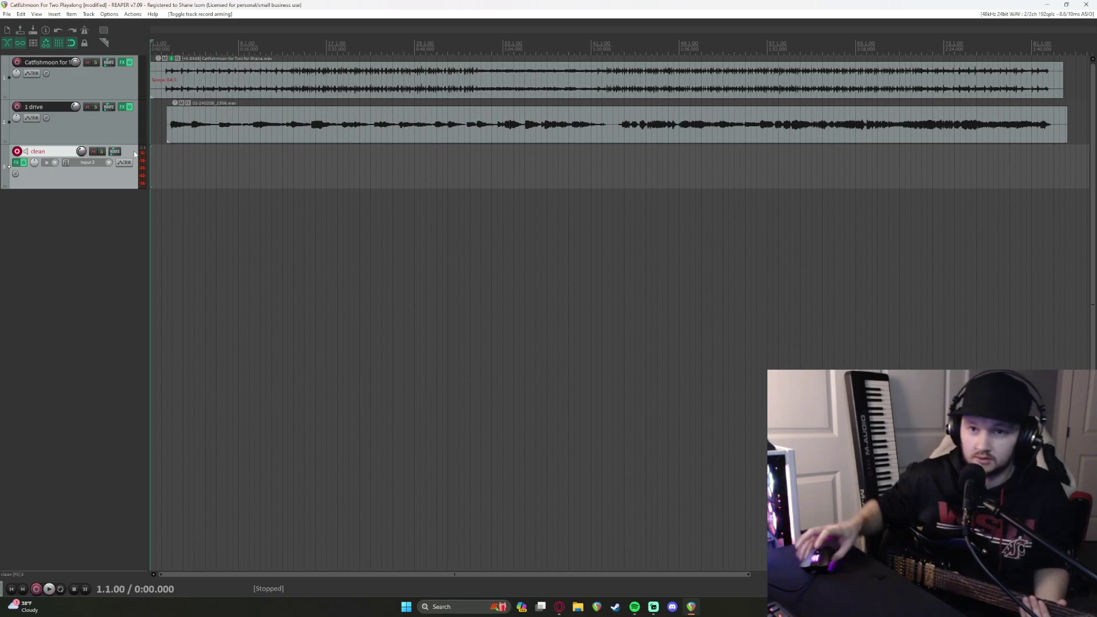
left_click(86, 107)
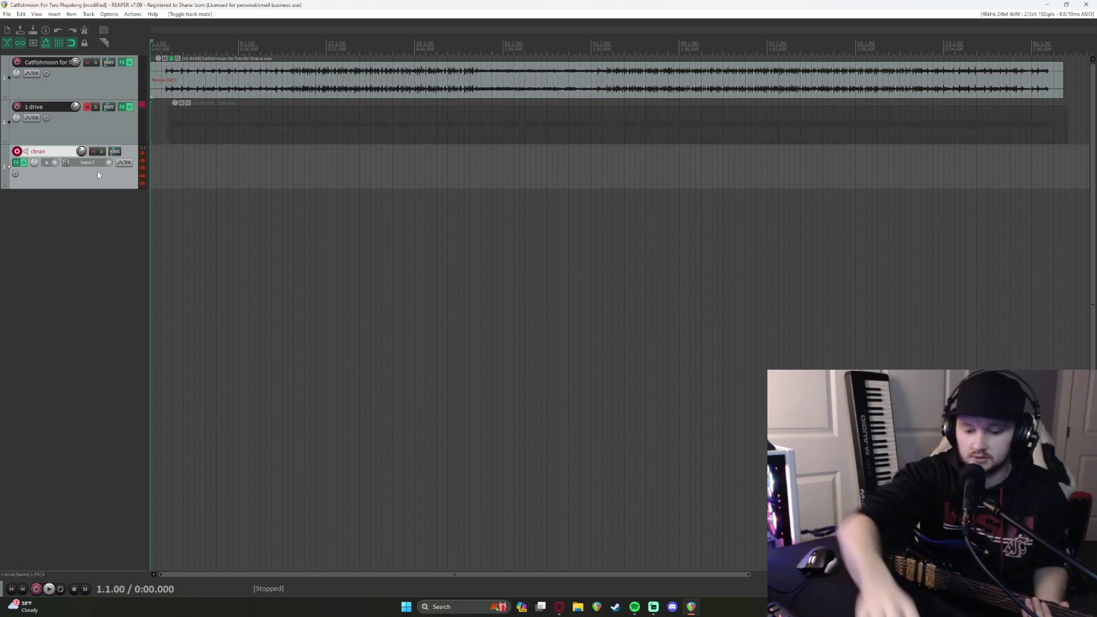
- Record a take of about 29 seconds on the clean track, delete the recorded item, and return to the project start
key("ctrl+r")
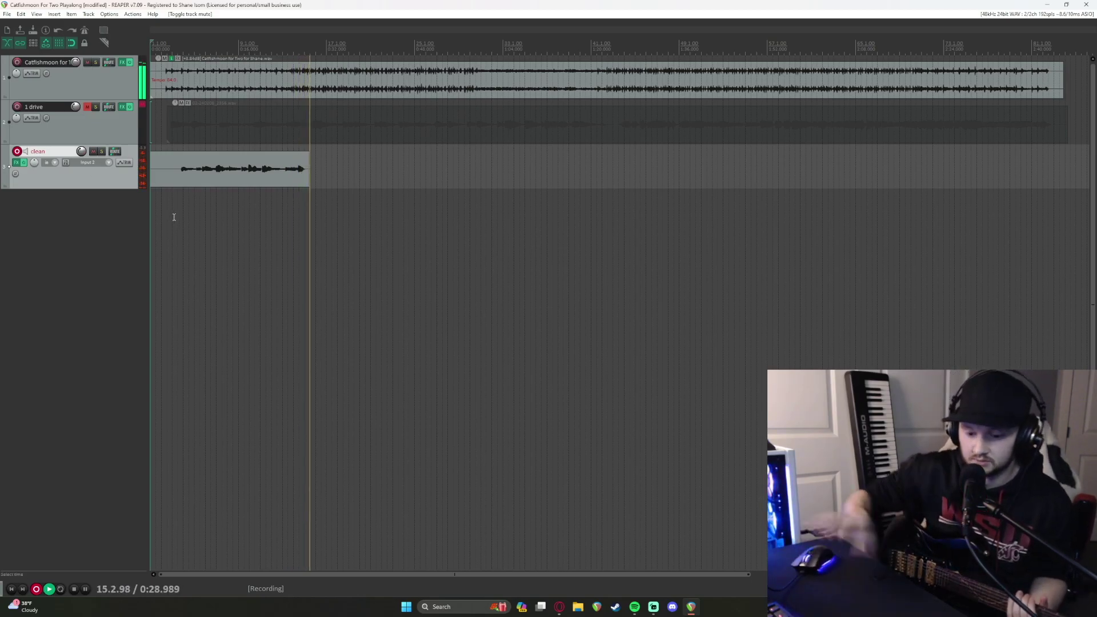
key("space")
left_click(509, 357)
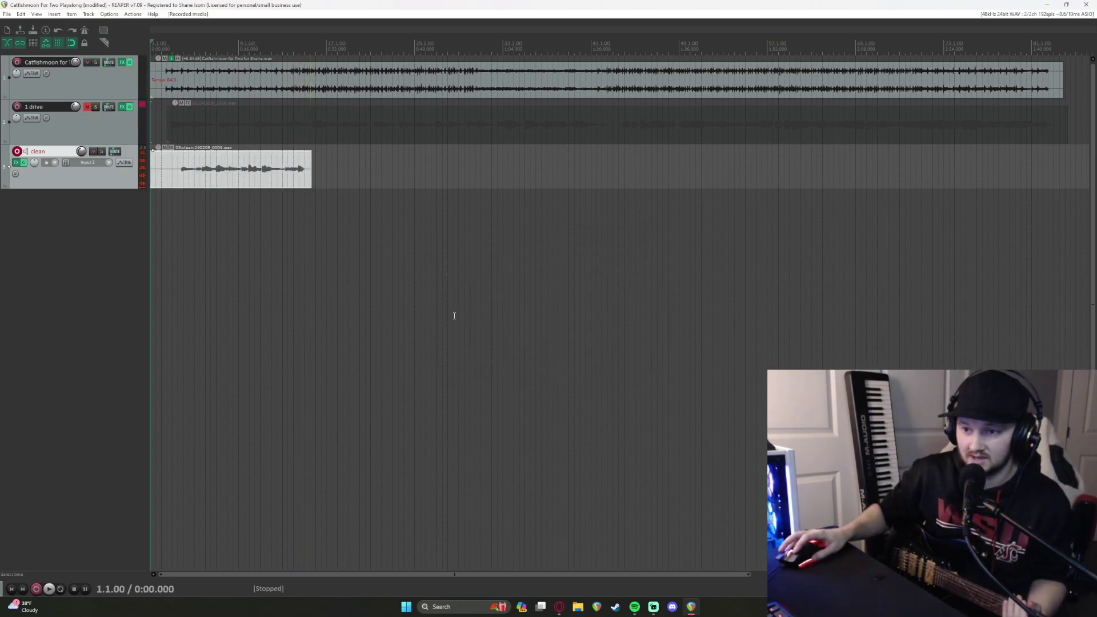
key("Delete")
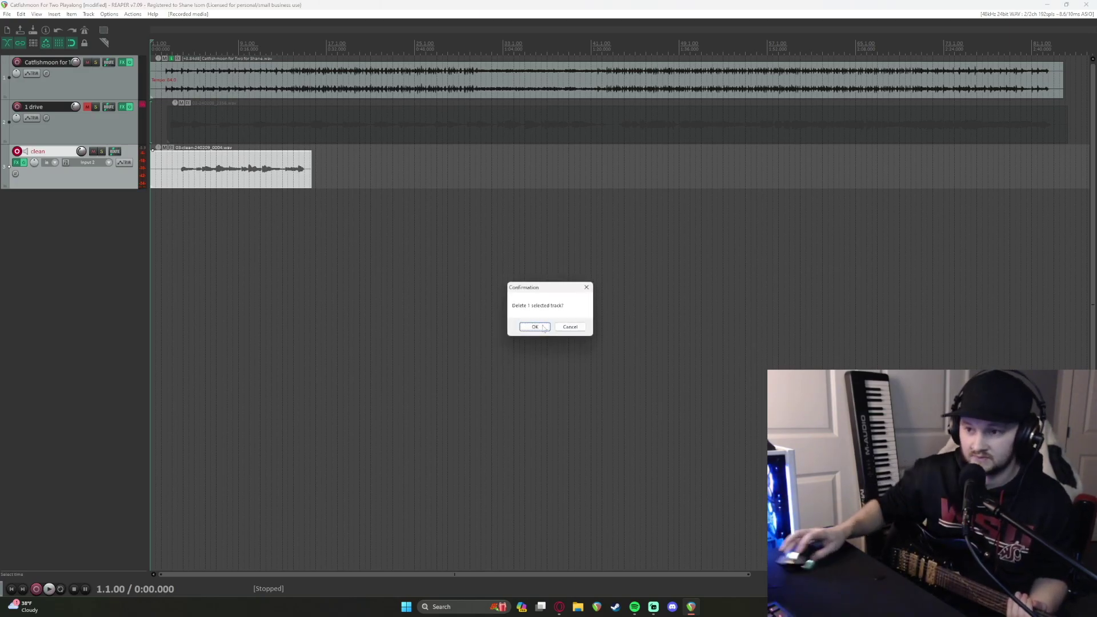
left_click(570, 327)
left_click(244, 172)
key("Delete")
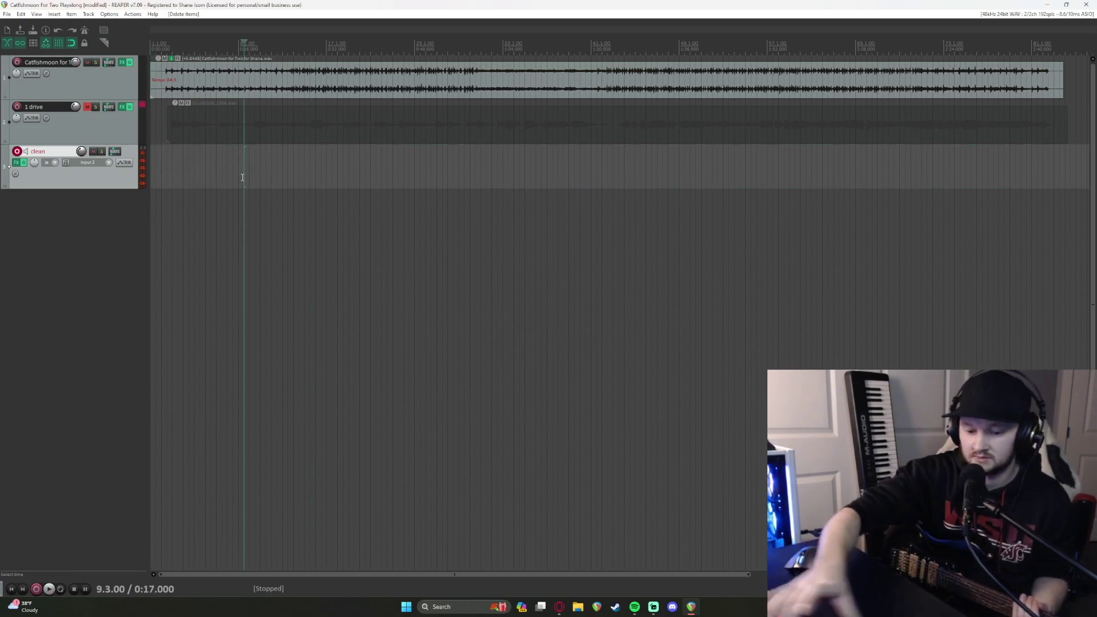
key("Home")
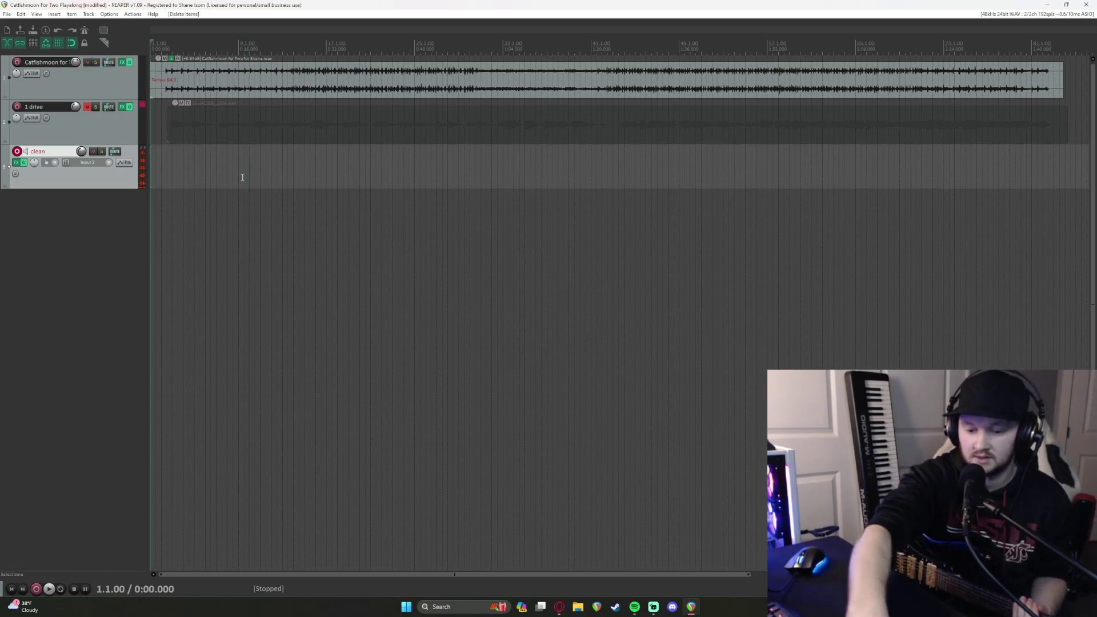
- Raise the clean track's volume fader in the mixer to a little under +3 dB
left_click(75, 216)
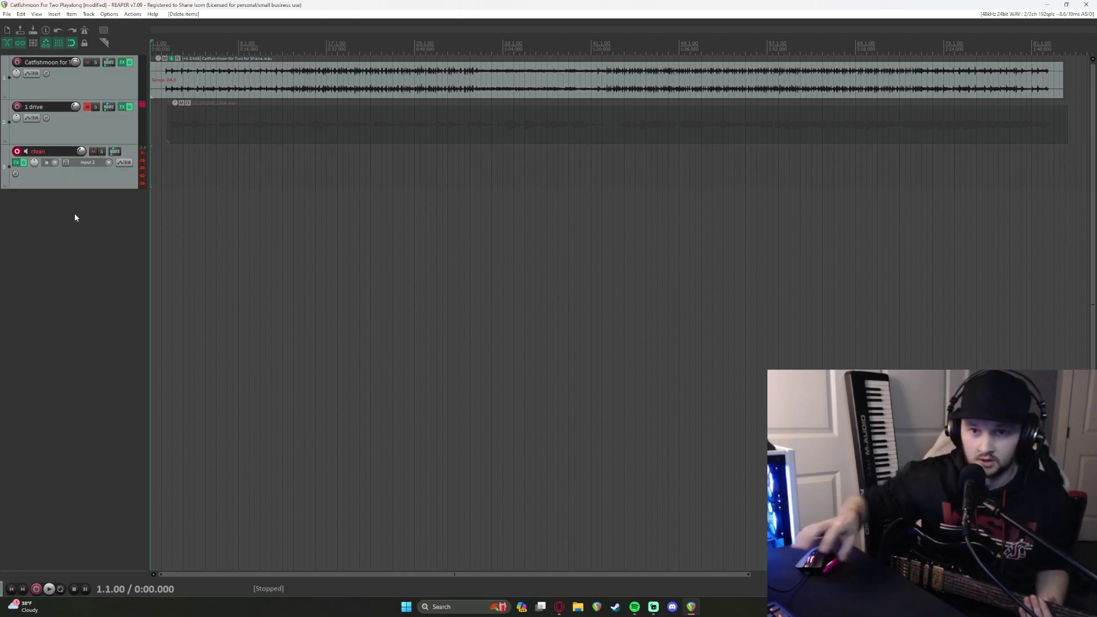
key("ctrl+m")
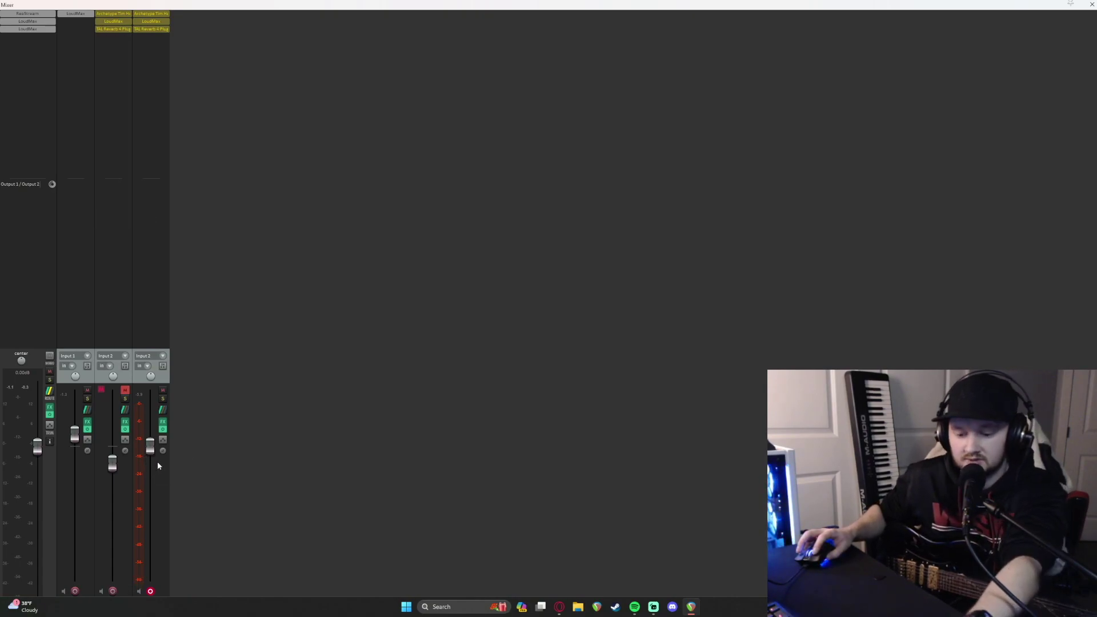
key("ctrl+m")
key("ctrl+m")
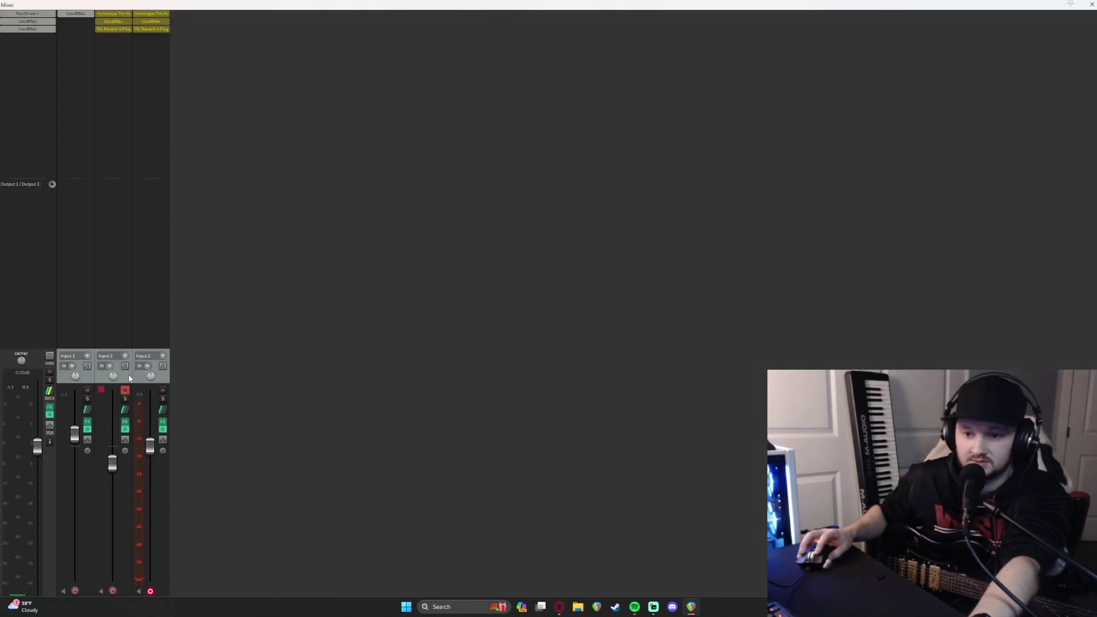
left_click_drag(151, 438, 151, 434)
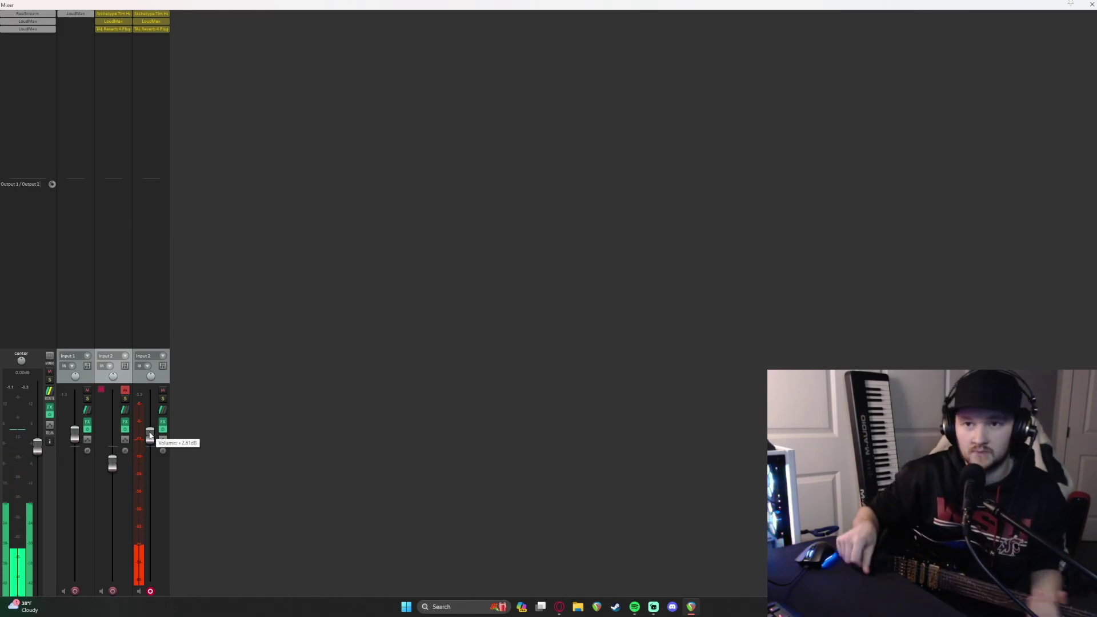
key("ctrl+m")
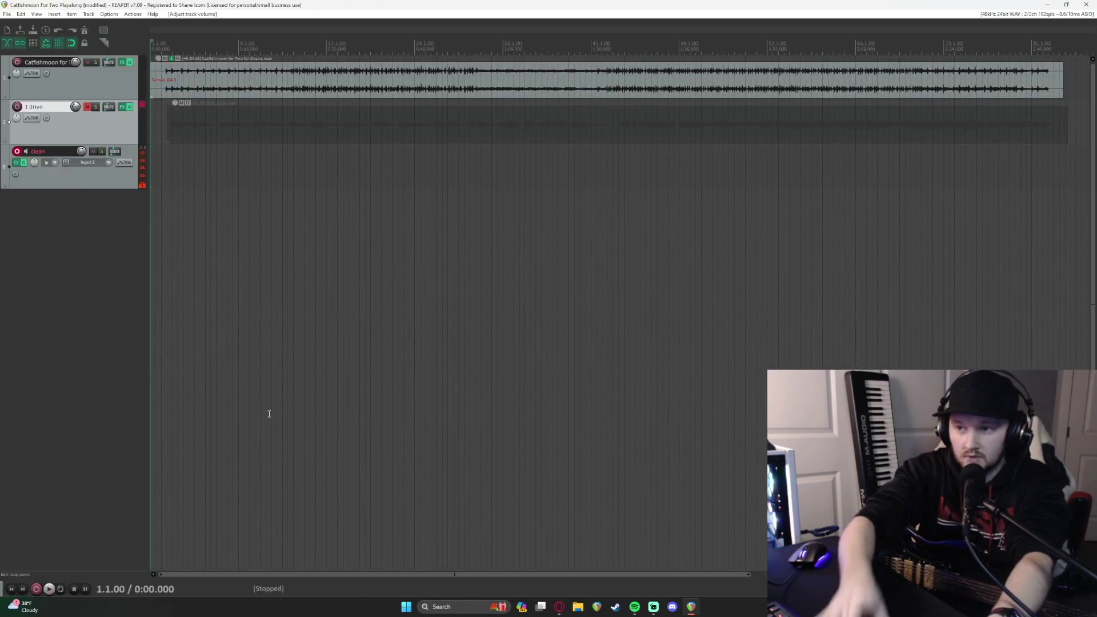
- Play the last part of the backing track to check its ending, and stop playback
left_click(932, 44)
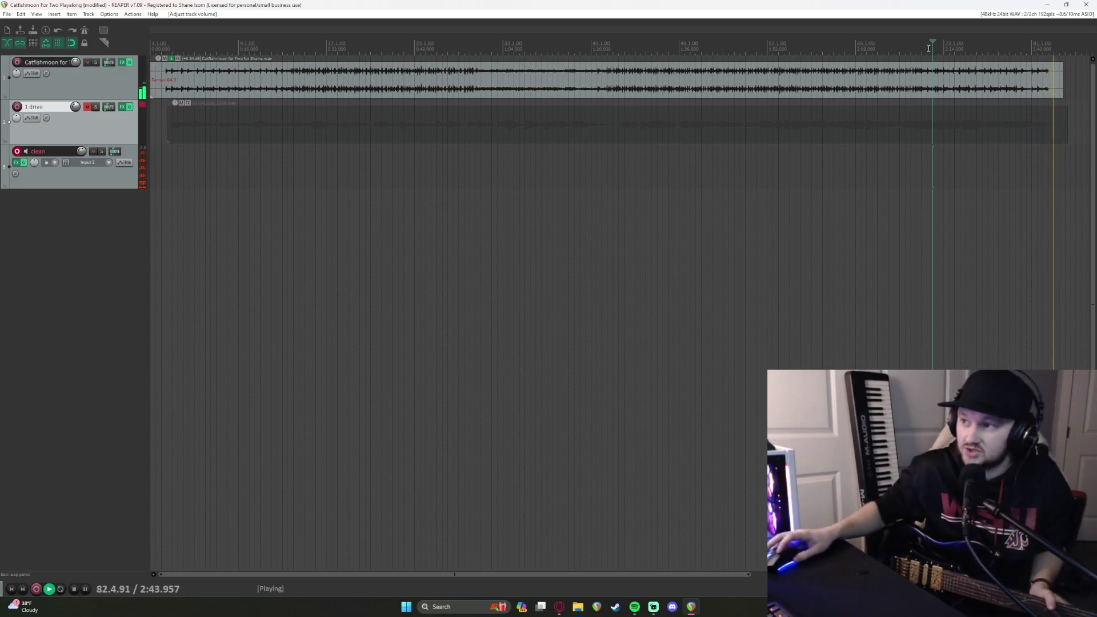
key("space")
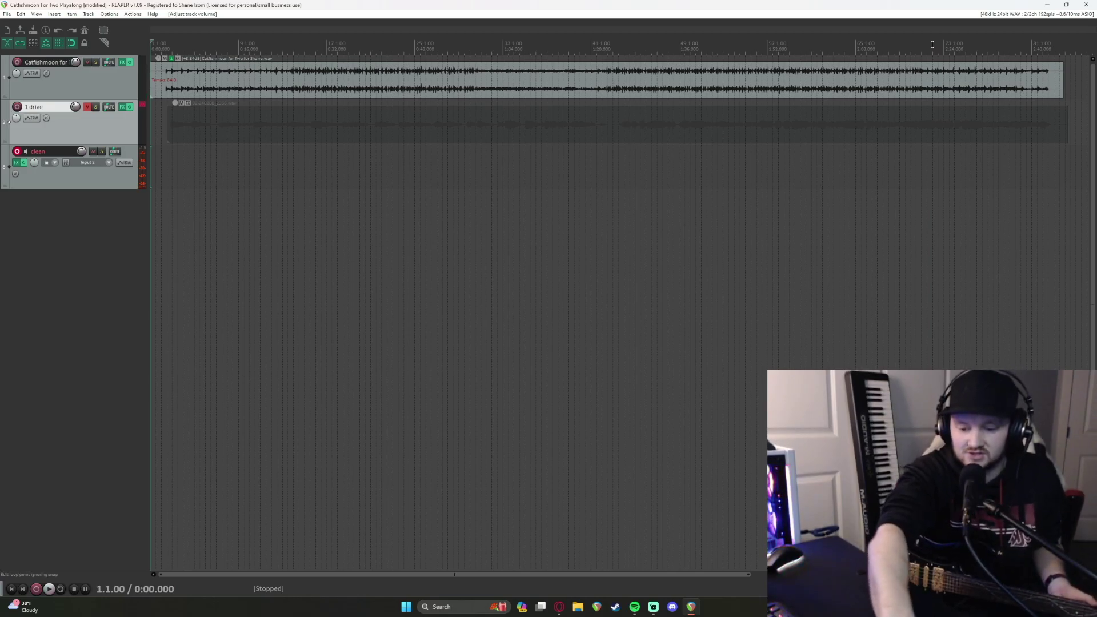
- Record a take of about 16 seconds on the clean track and delete its file
key("ctrl+r")
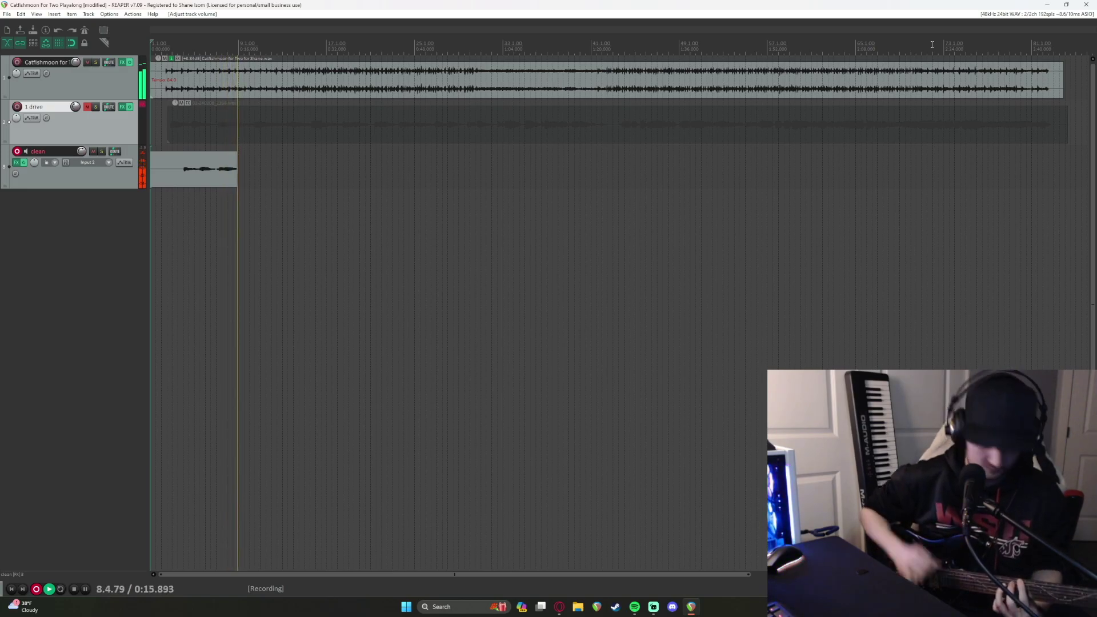
key("space")
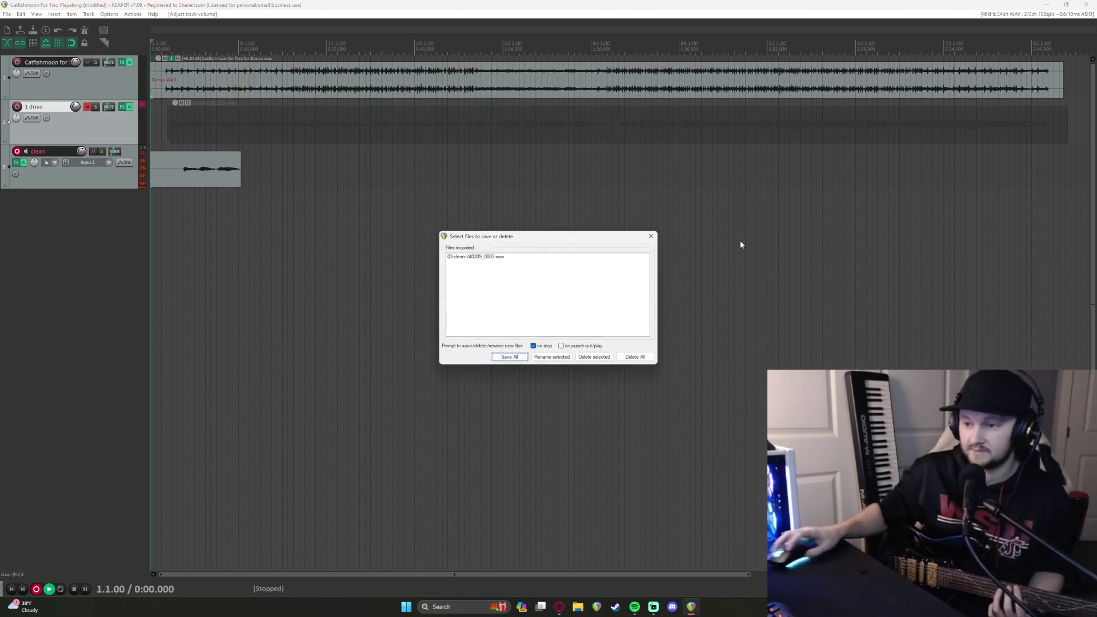
left_click(618, 358)
left_click(531, 327)
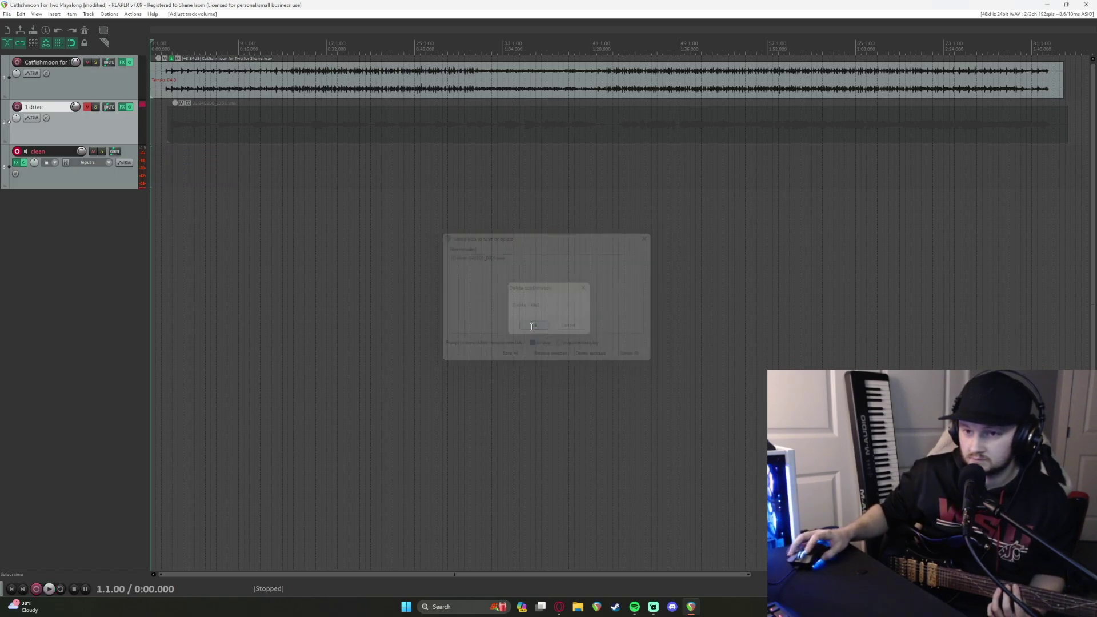
- Record a full guitar playthrough of about 2:46 on the clean track and save its file
key("ctrl+r")
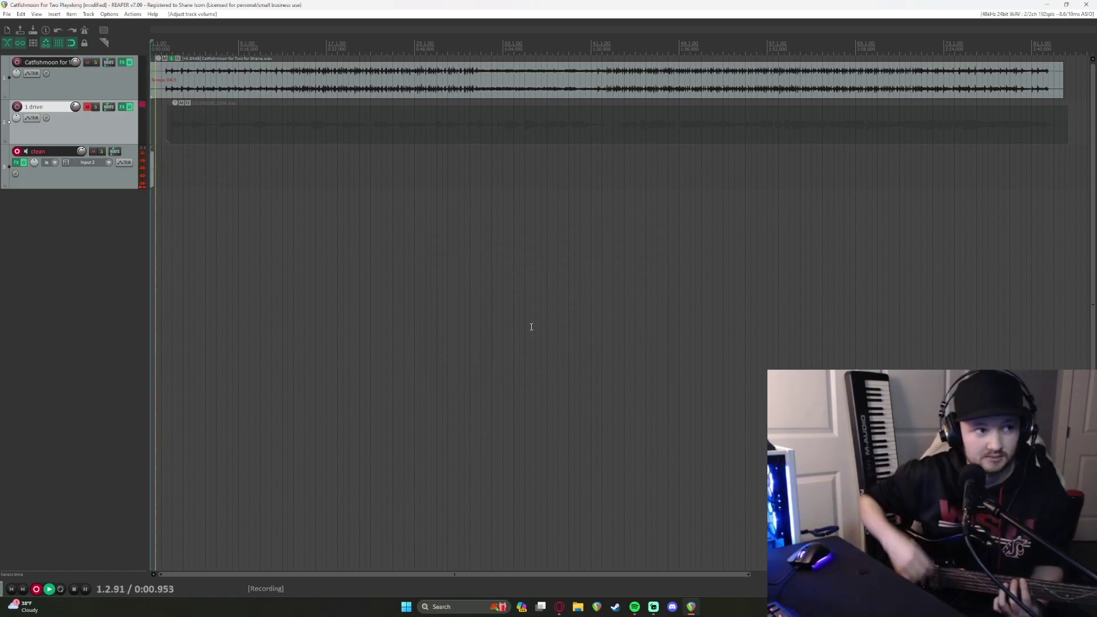
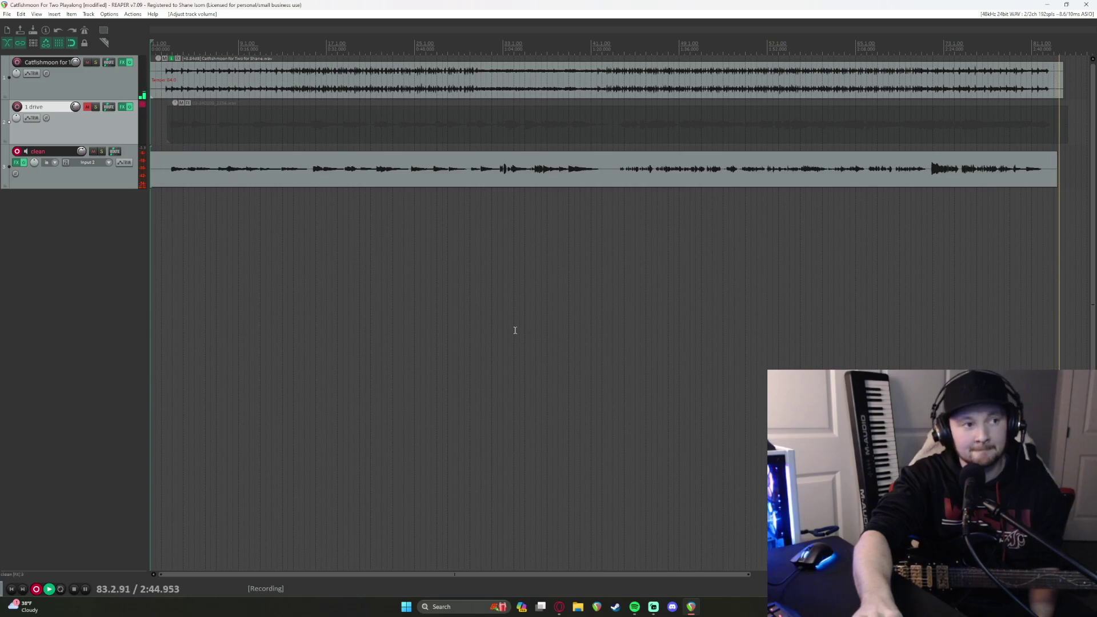
key("space")
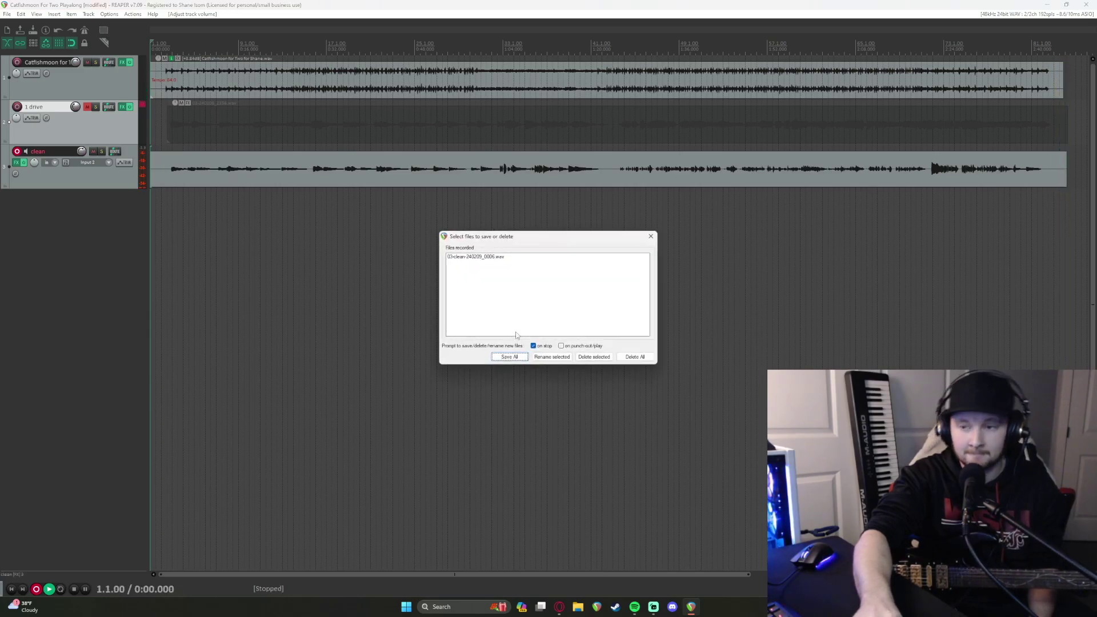
key("Return")
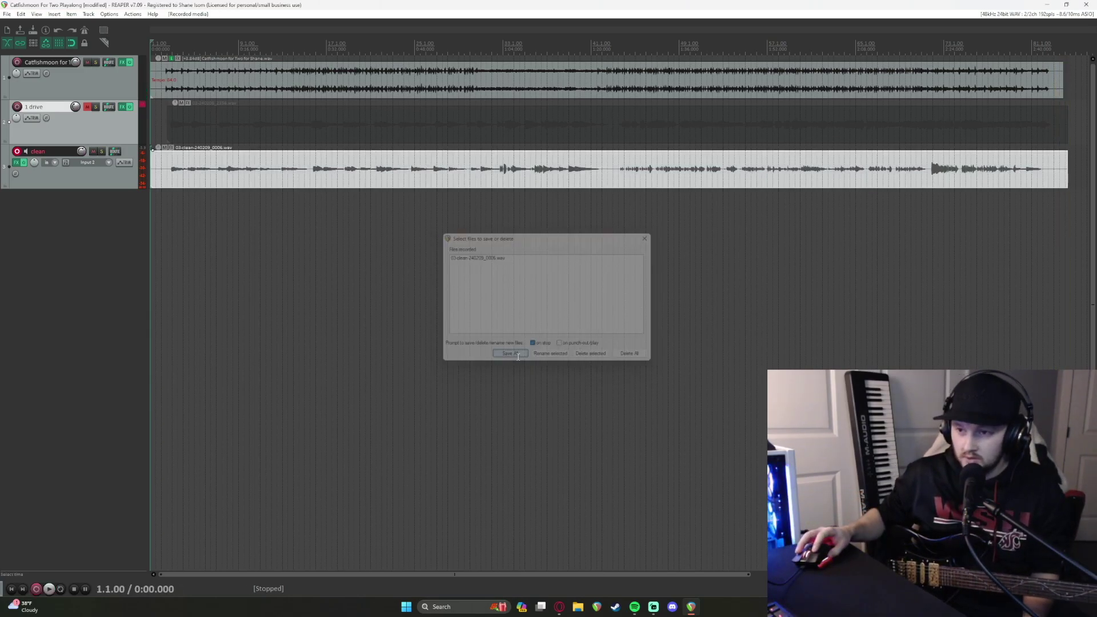
- Set the item volume of the new clean take to +3.84 dB in its properties
double_click(454, 169)
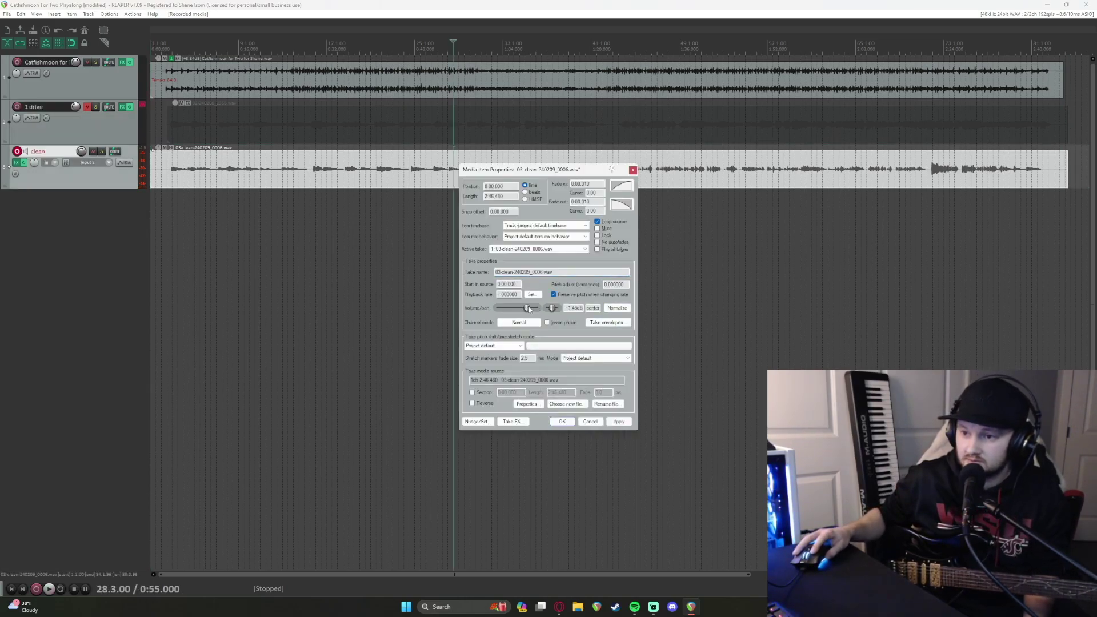
left_click(618, 422)
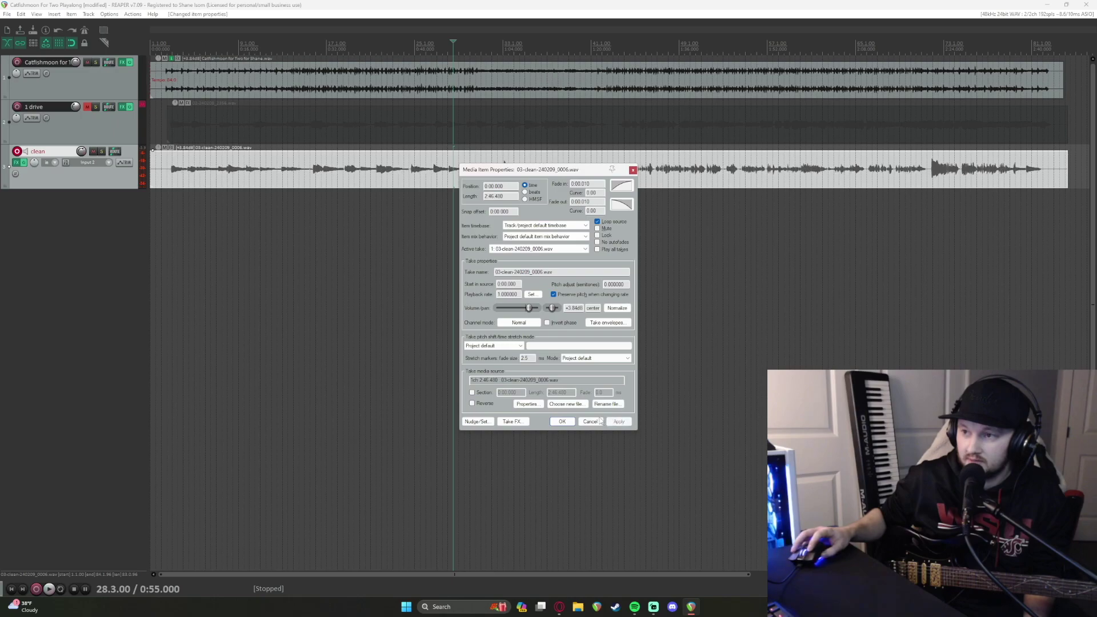
left_click(563, 422)
- Play the project from the start and disarm the clean track to hear the recorded take
key("Home")
key("space")
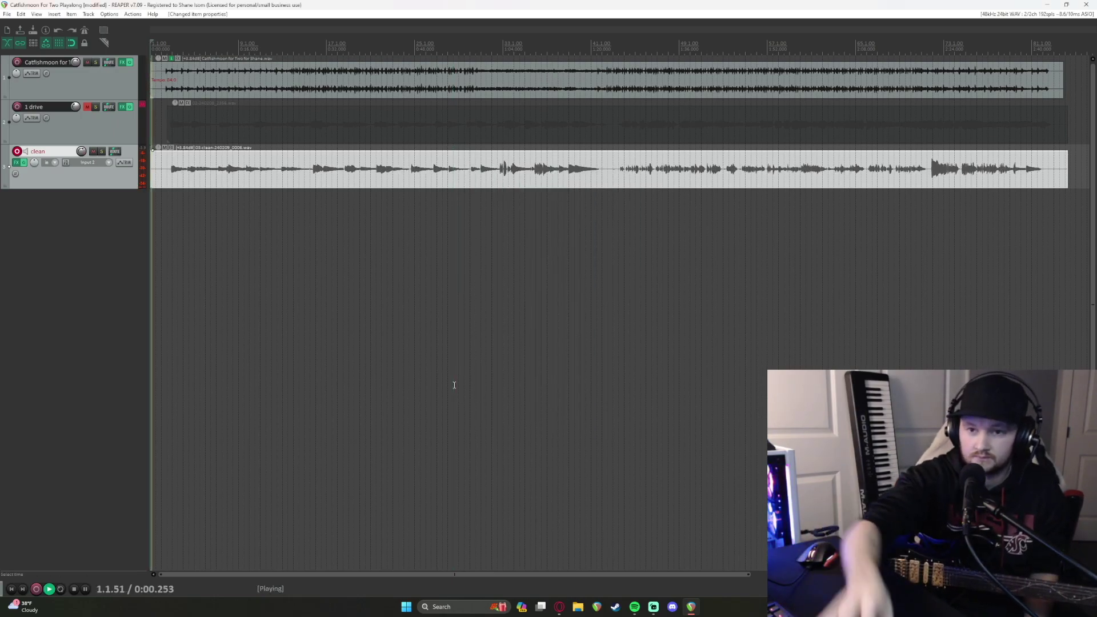
left_click(18, 152)
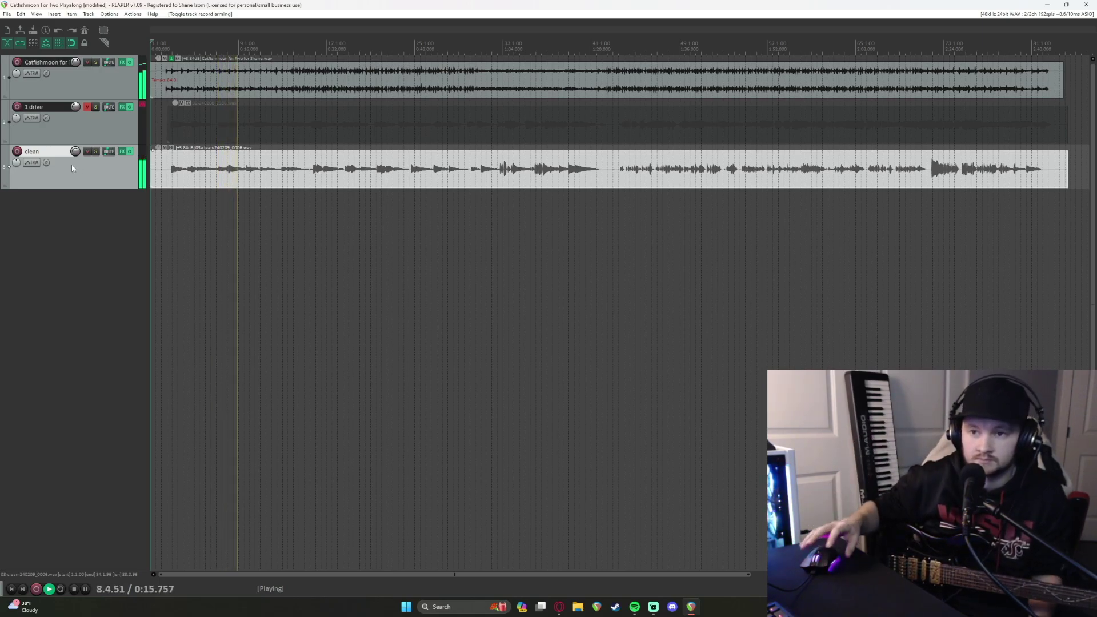
- Lower the clean take's item volume to about +2.88 dB during playback and apply it
double_click(255, 174)
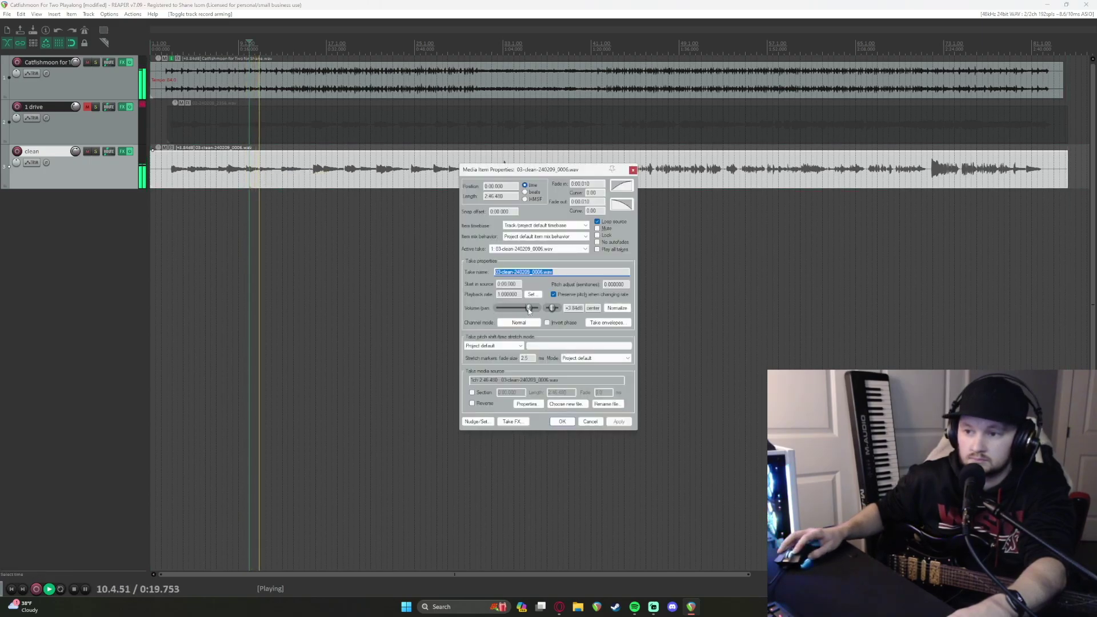
scroll(526, 310, "down", 2)
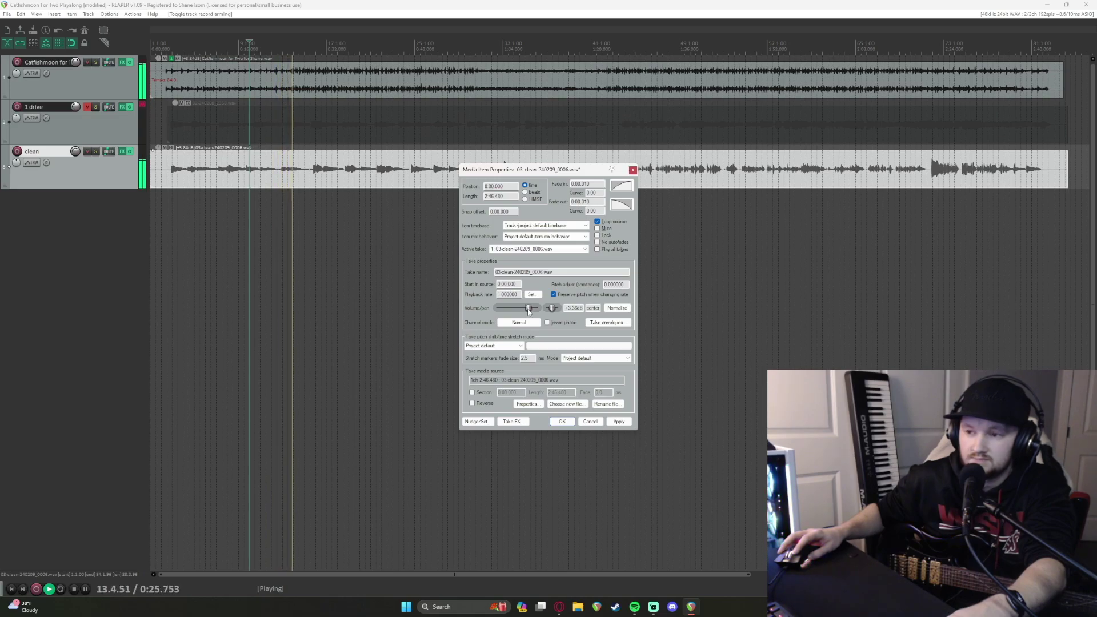
left_click(618, 421)
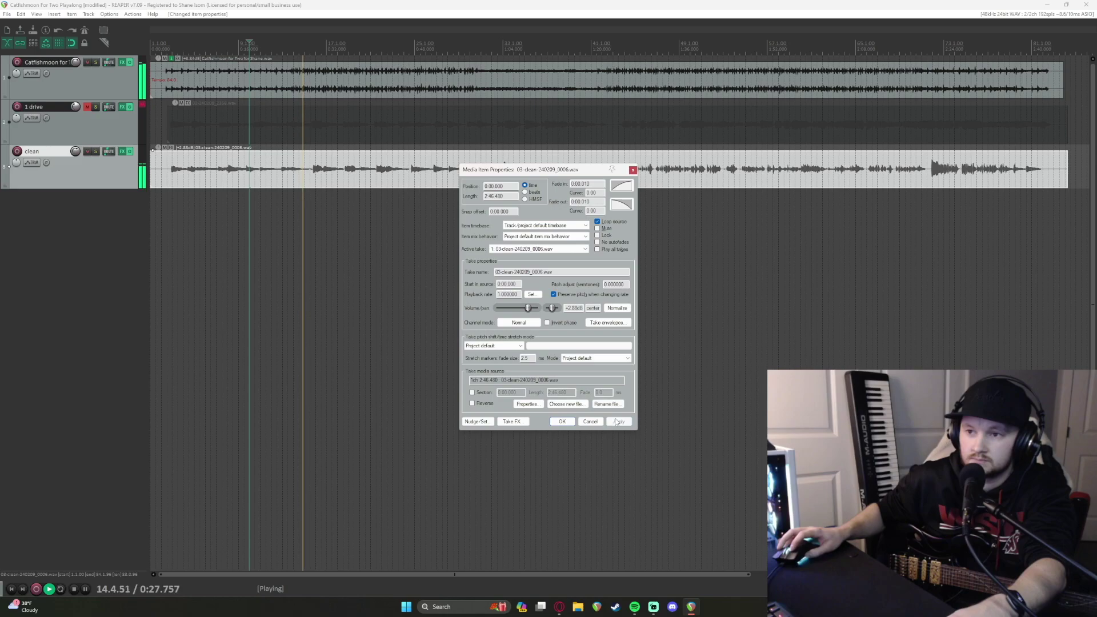
left_click(562, 421)
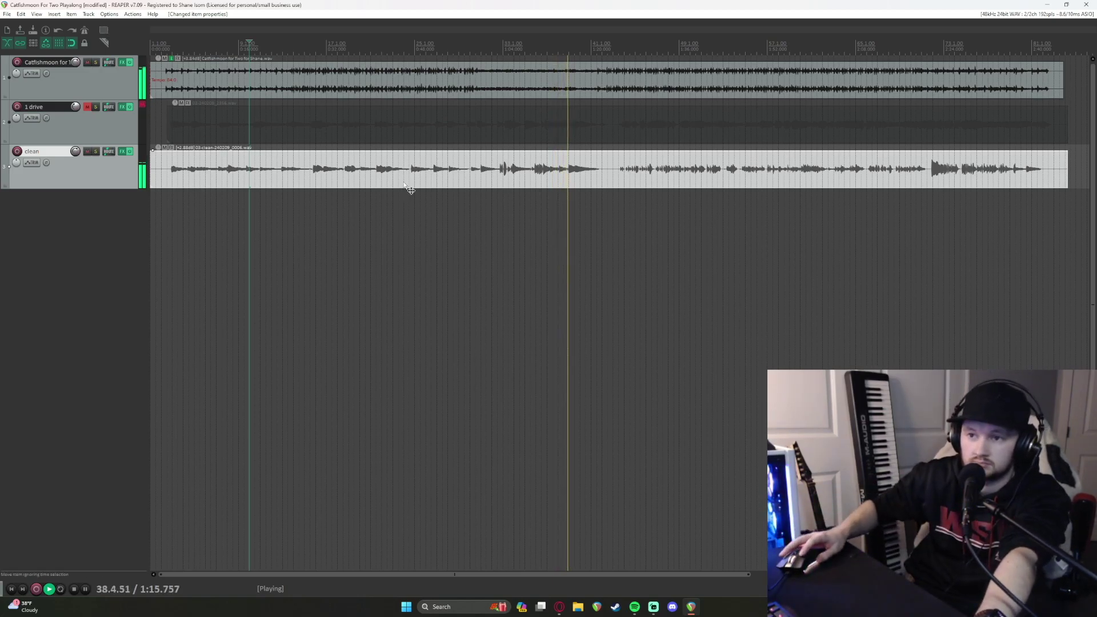
- Reset the clean take's item volume to 0.00 dB in its item properties and deselect the take
double_click(404, 245)
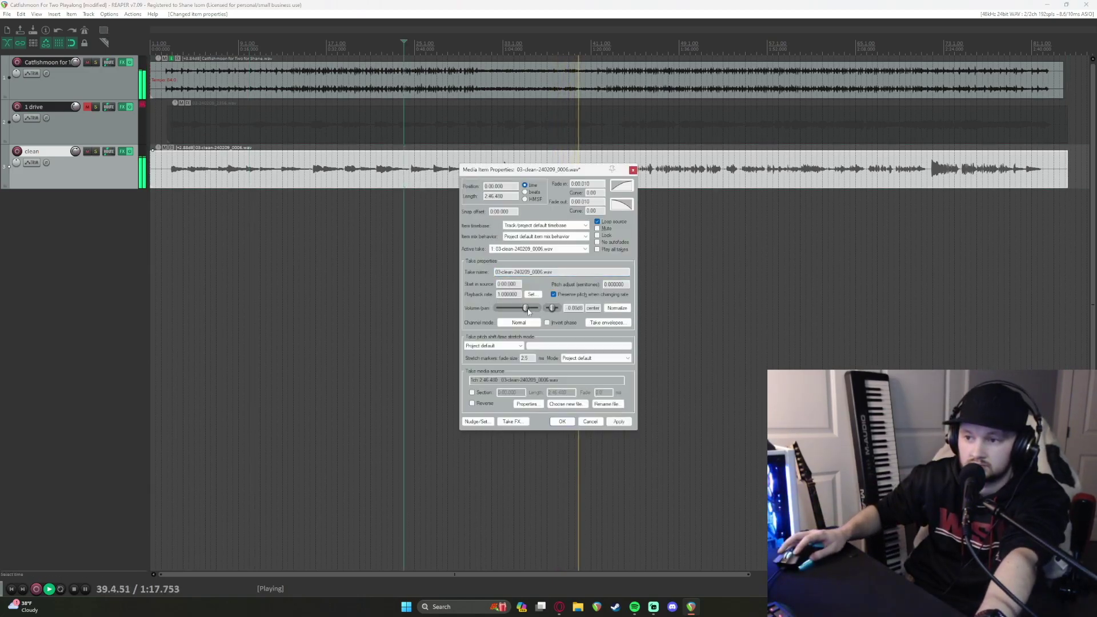
left_click(561, 421)
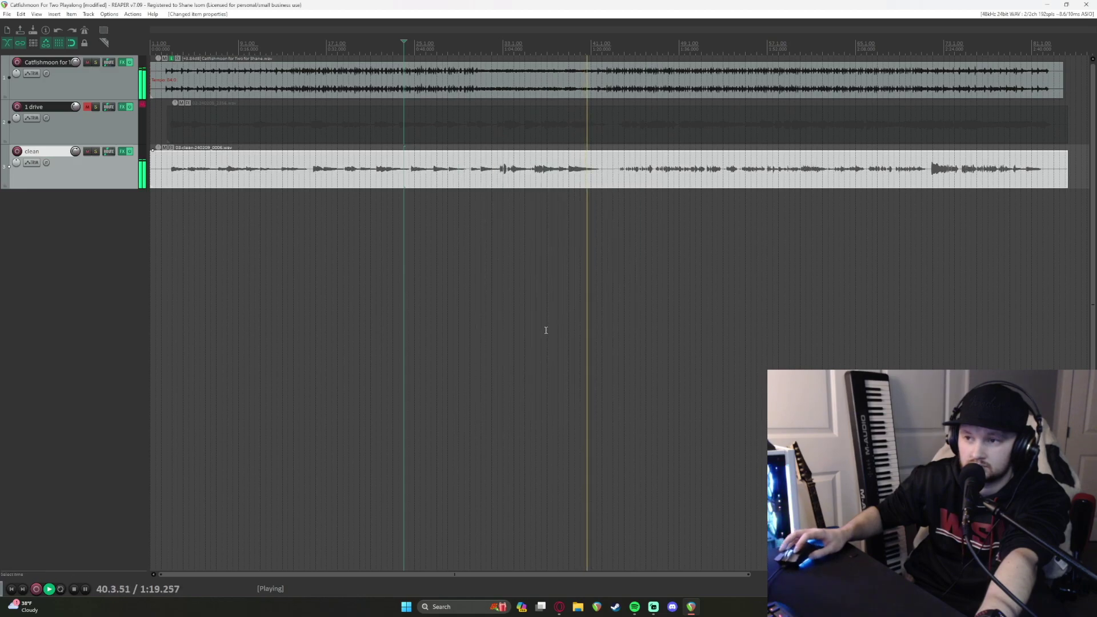
left_click(541, 208)
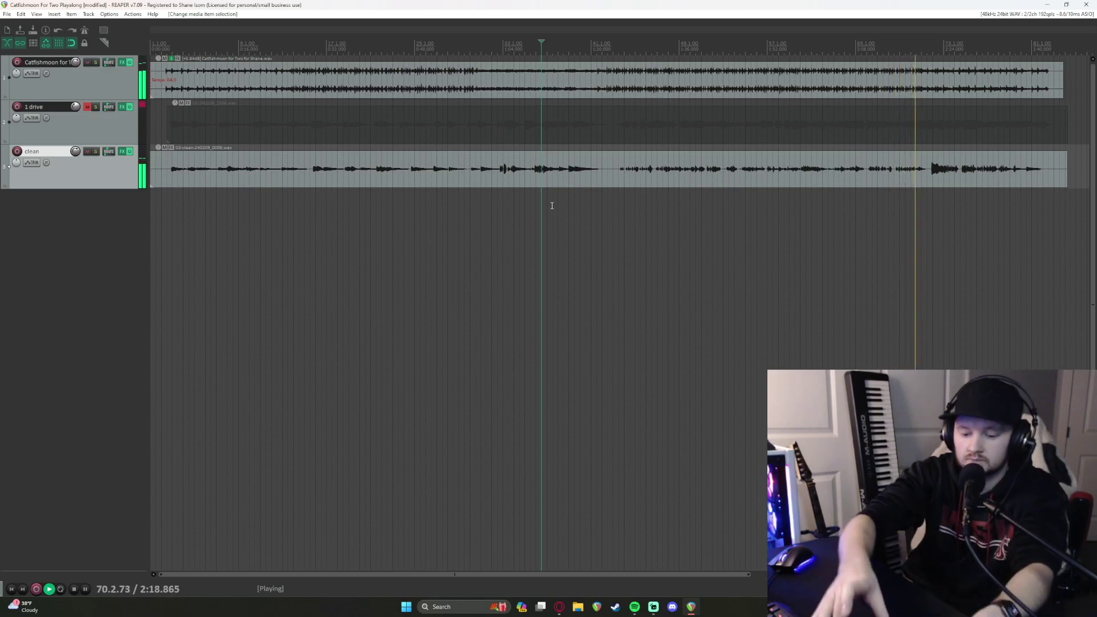
- Adjust the backing track's volume fader to about +2.94 dB in the mixer during playback and close the mixer
key("ctrl+m")
mouse_move(74, 440)
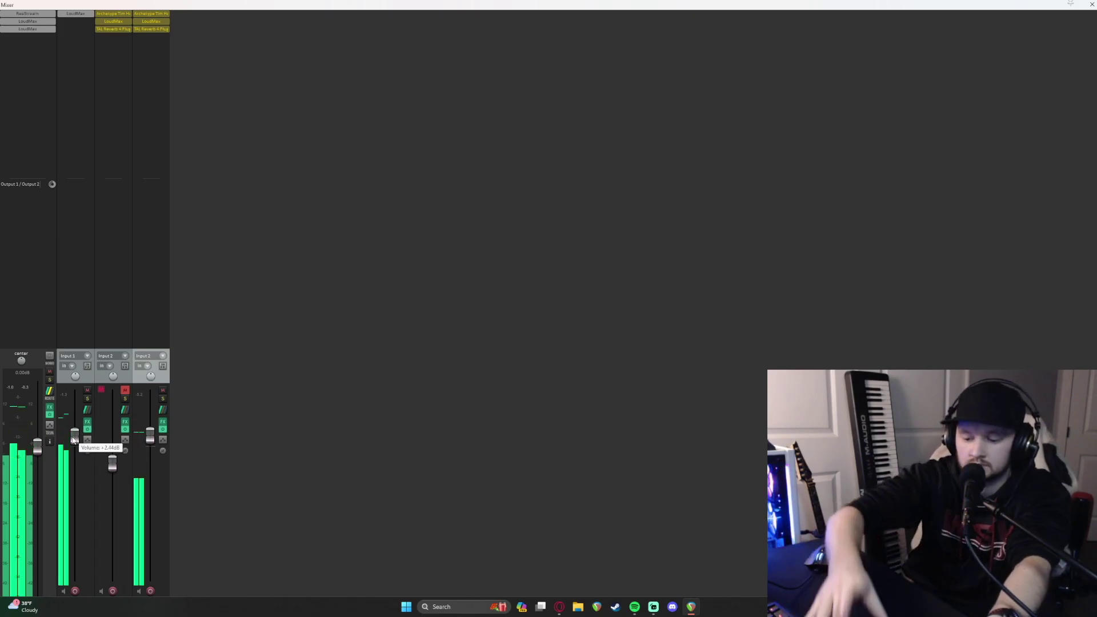
key("ctrl+m")
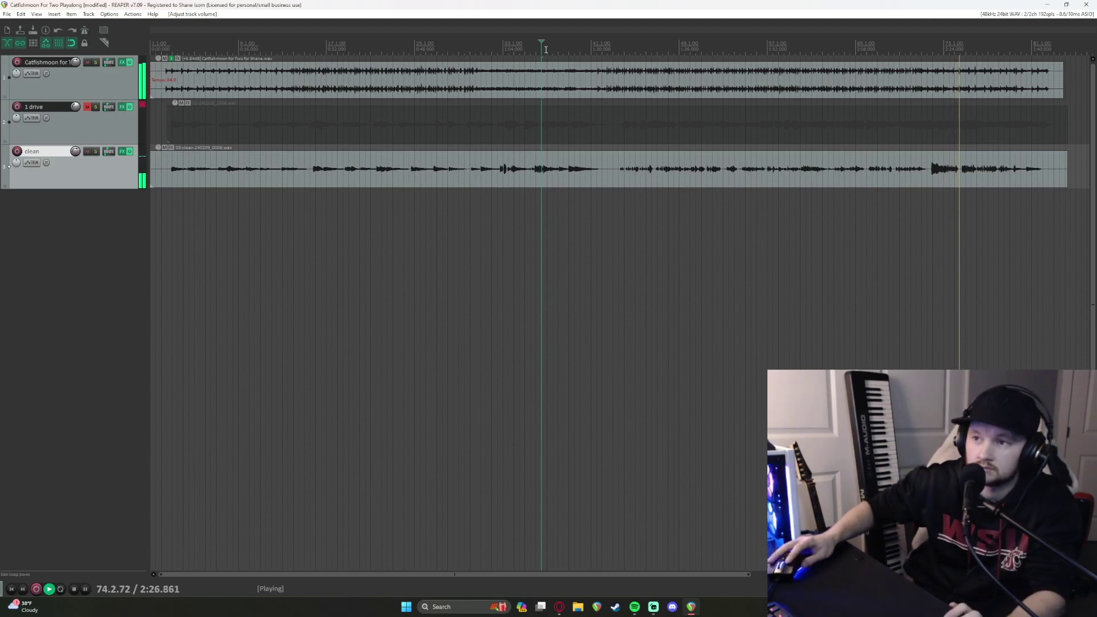
- Play the project from about 1:24 to check the balance between the backing track and the clean take
left_click(613, 49)
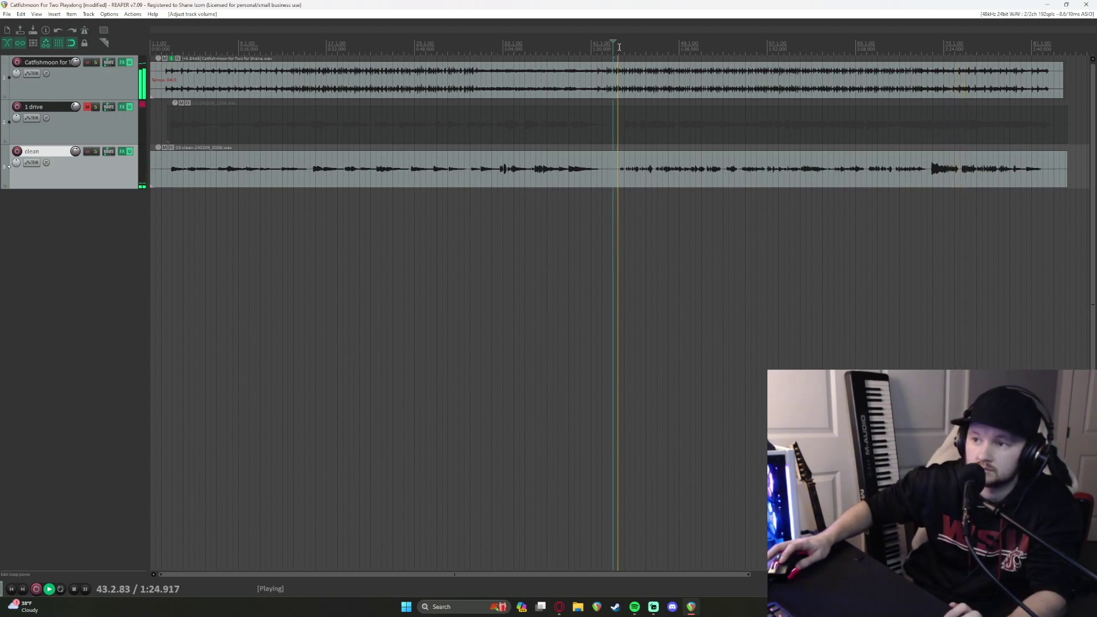
scroll(620, 128, "up", 4)
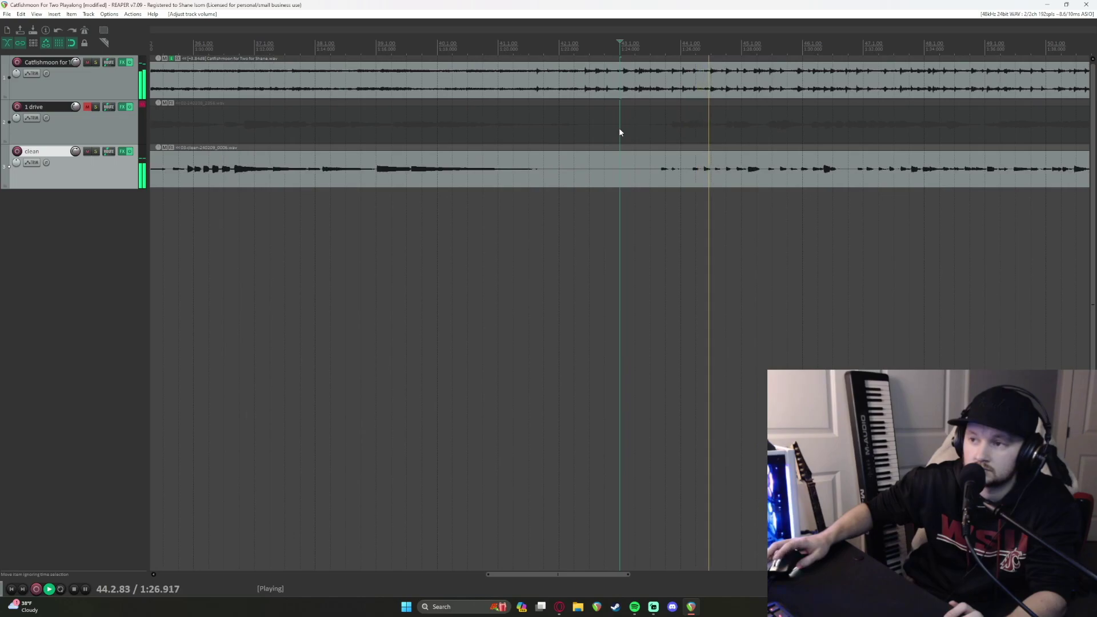
scroll(619, 132, "down", 1)
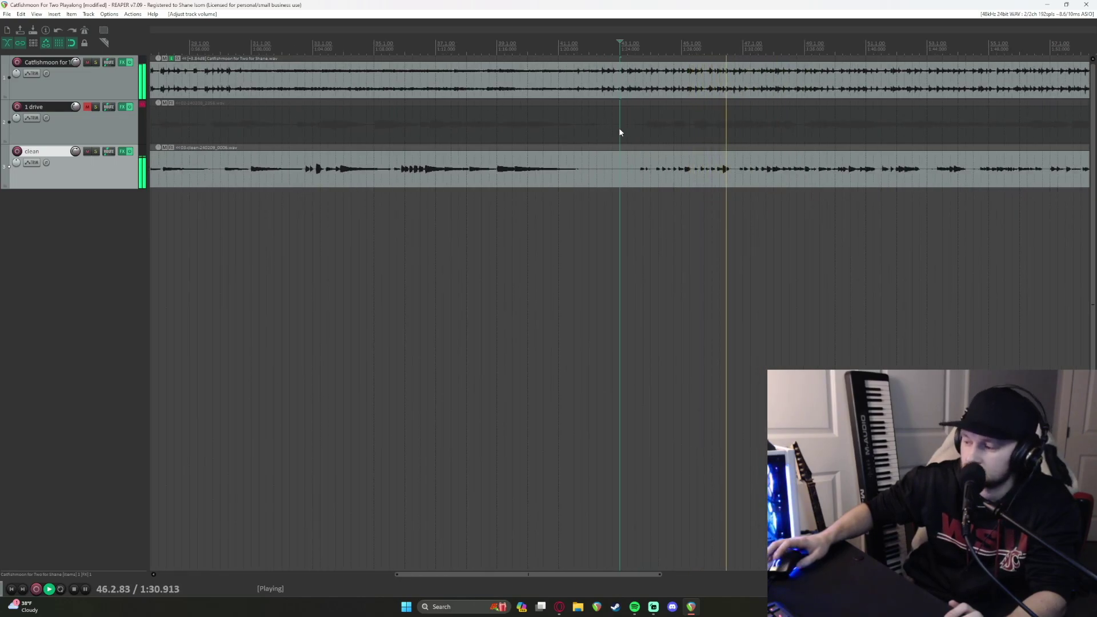
scroll(619, 132, "down", 4)
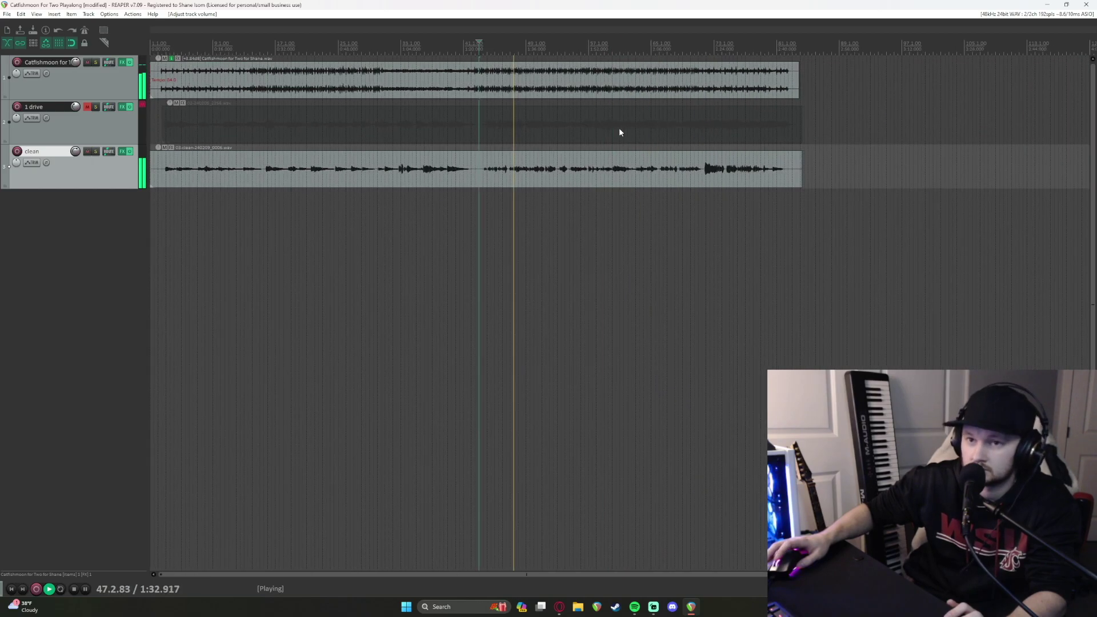
scroll(620, 132, "up", 1)
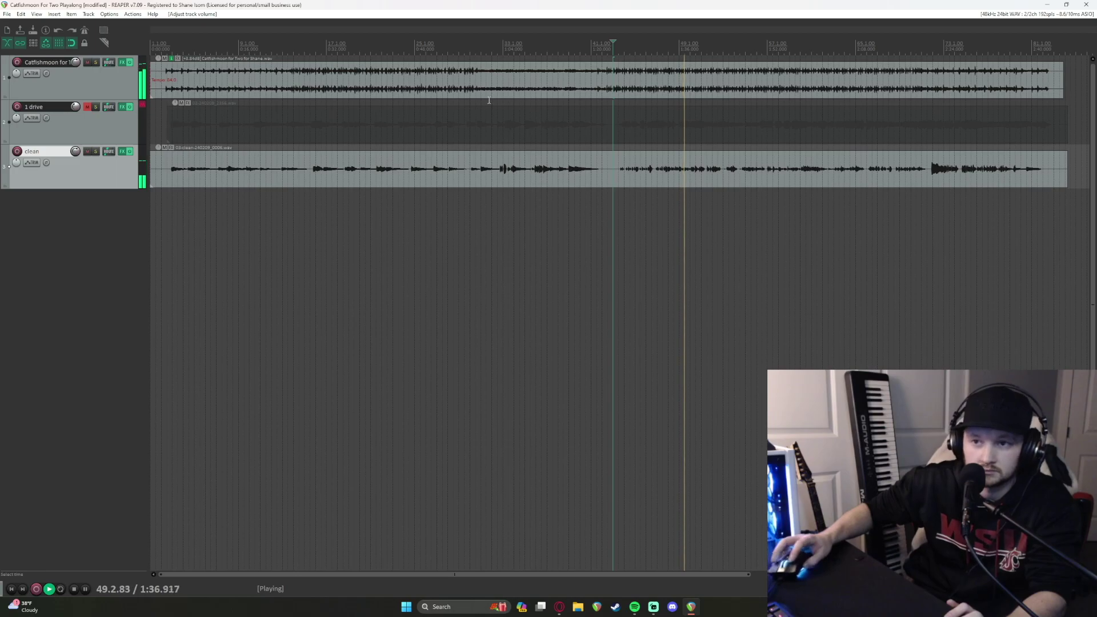
- Inspect the LoudMax limiter in the backing track's effects chain
left_click(161, 78)
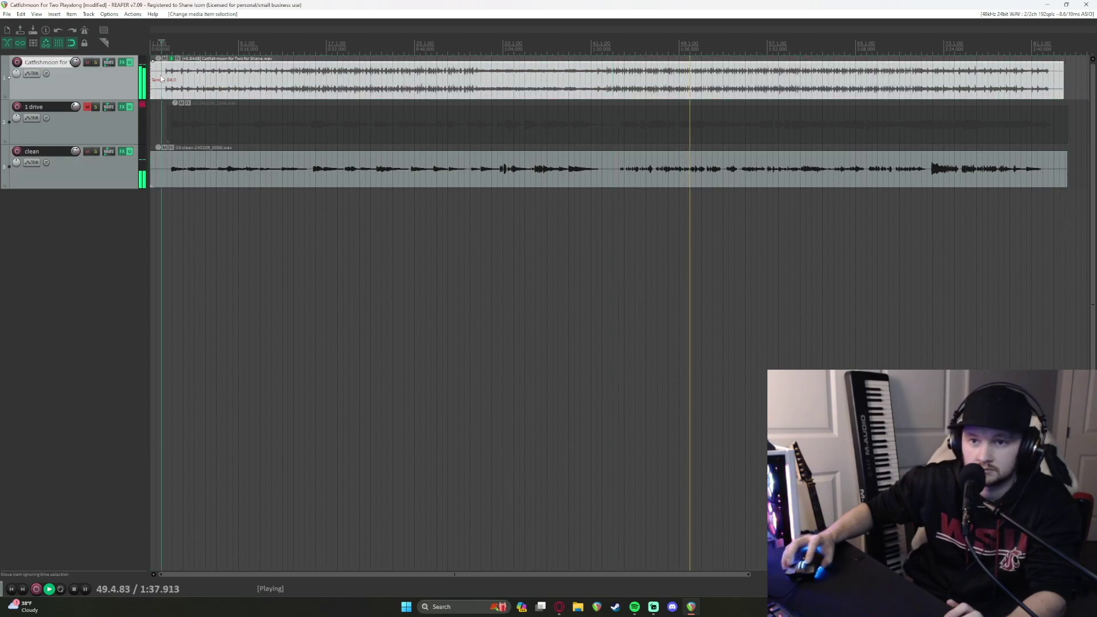
left_click(121, 62)
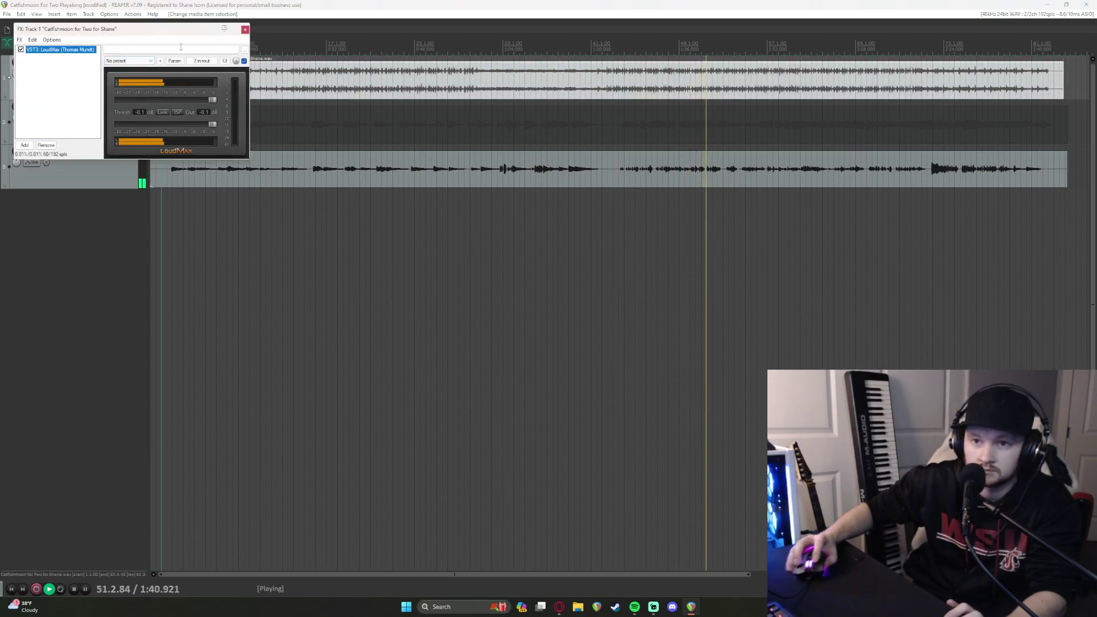
left_click(245, 30)
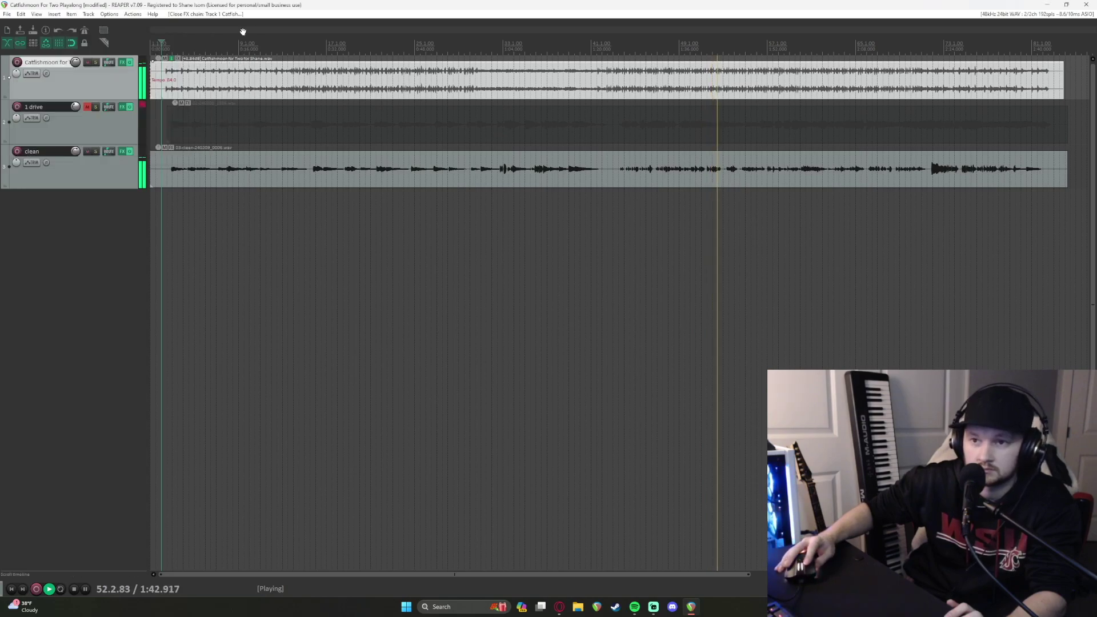
- Extend the start of the muted item on the drive track slightly earlier
scroll(376, 190, "down", 2)
scroll(374, 189, "up", 2)
scroll(372, 188, "down", 2)
scroll(372, 188, "up", 2)
scroll(372, 189, "down", 2)
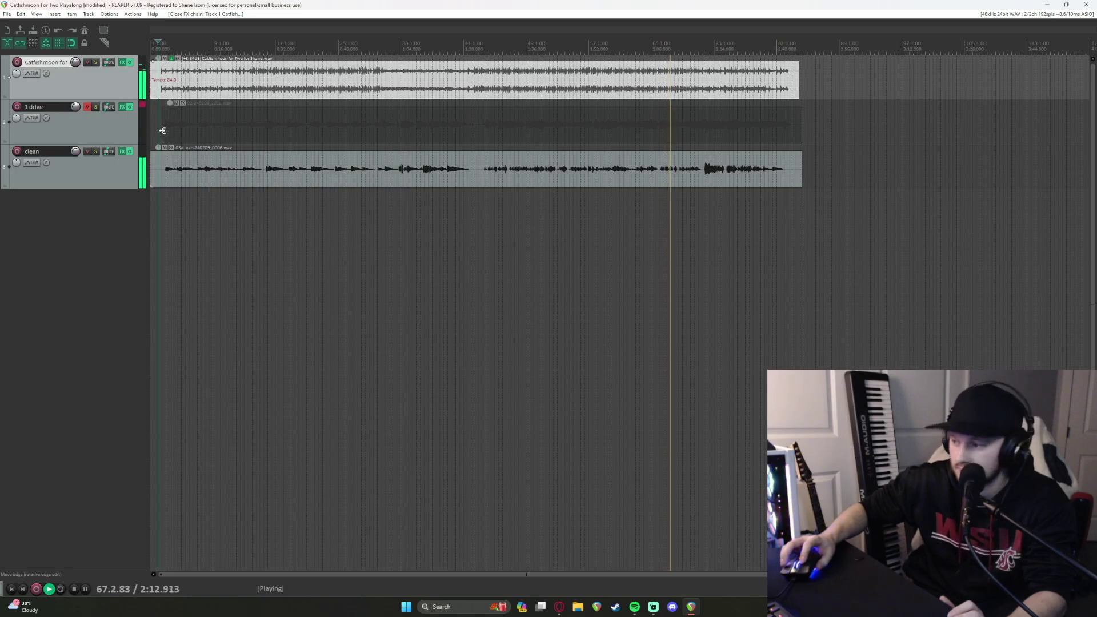
mouse_move(163, 131)
left_mouse_down()
mouse_move(145, 129)
mouse_move(159, 134)
left_mouse_up()
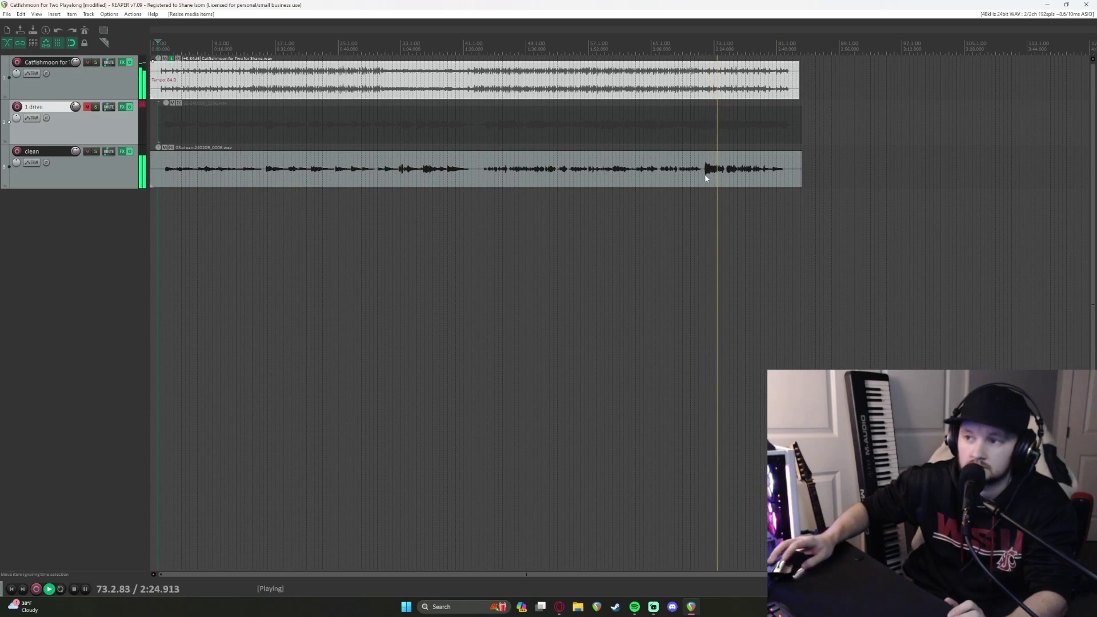
scroll(705, 175, "up", 4)
scroll(706, 179, "down", 6)
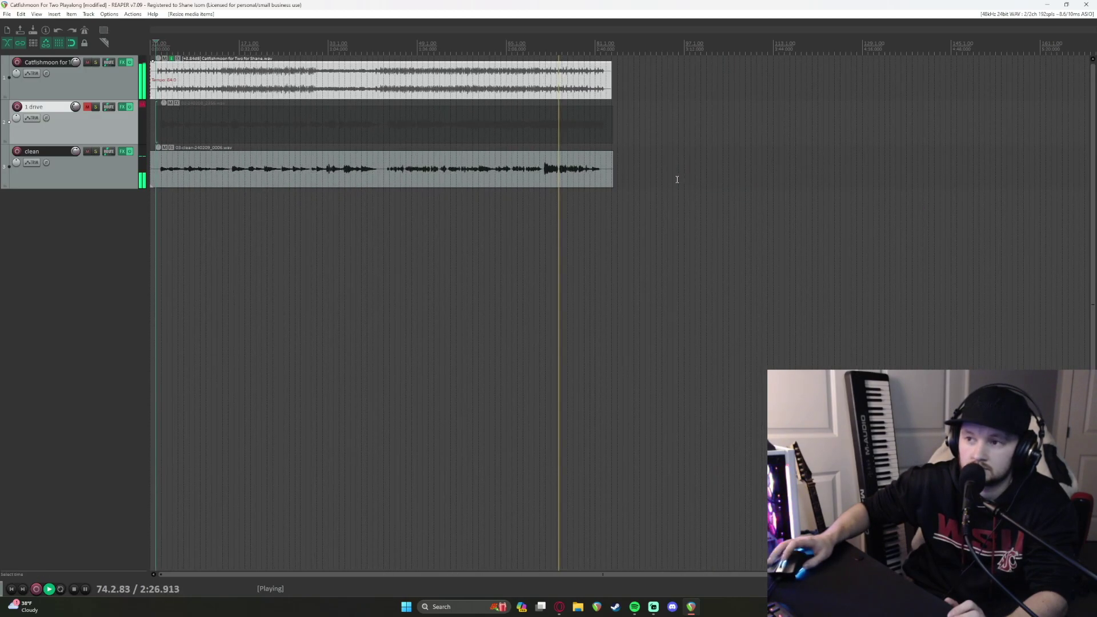
scroll(649, 178, "up", 3)
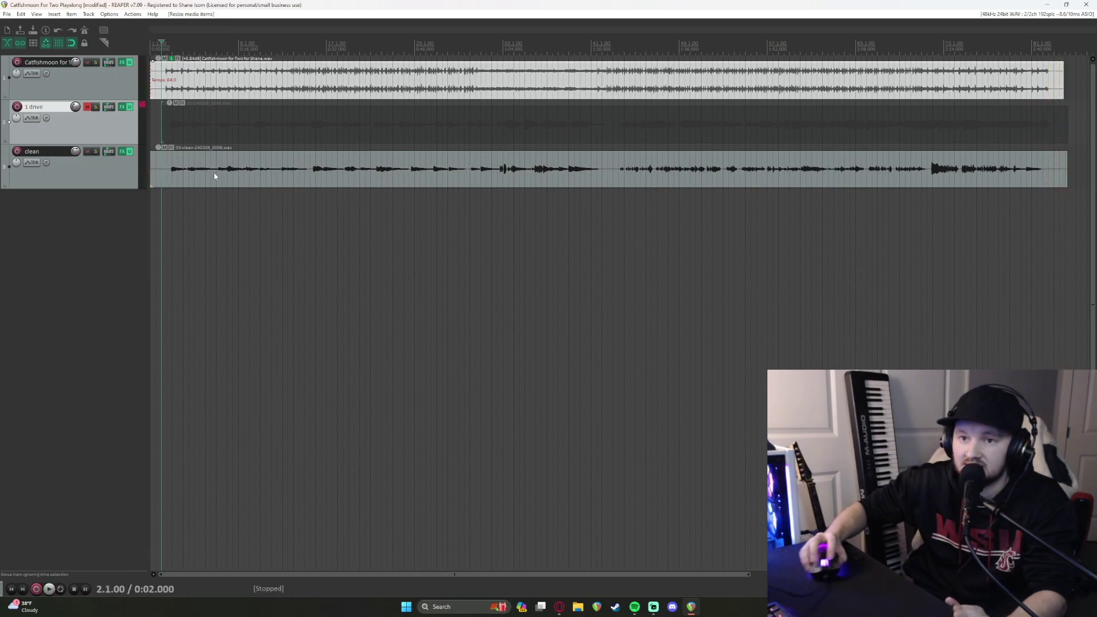
left_click(112, 84)
left_click(114, 123)
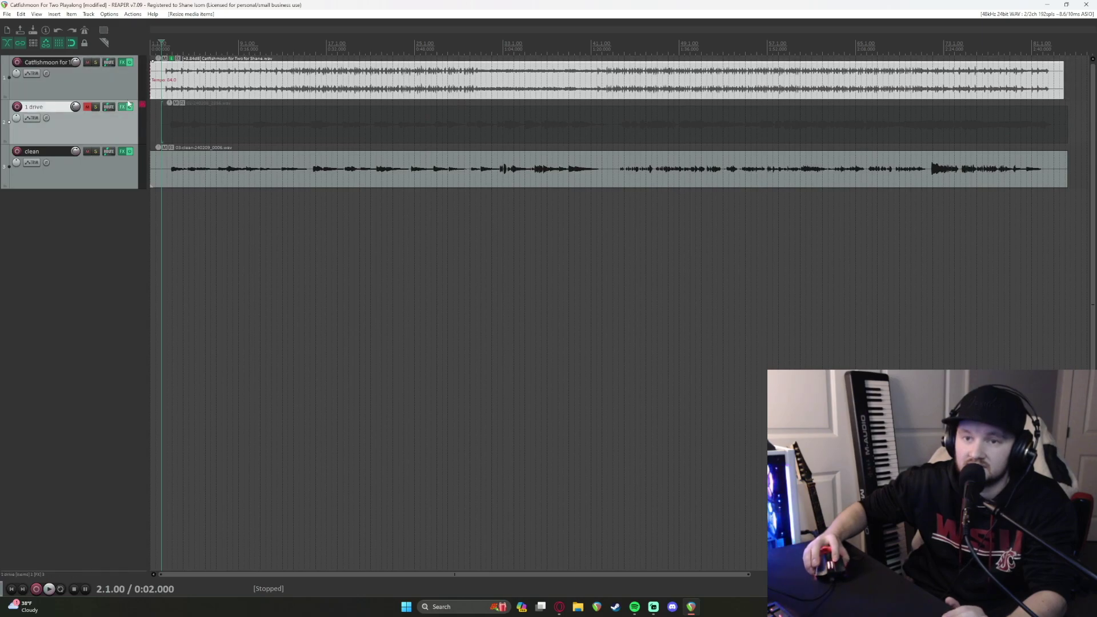
left_click(97, 81)
left_click(103, 123)
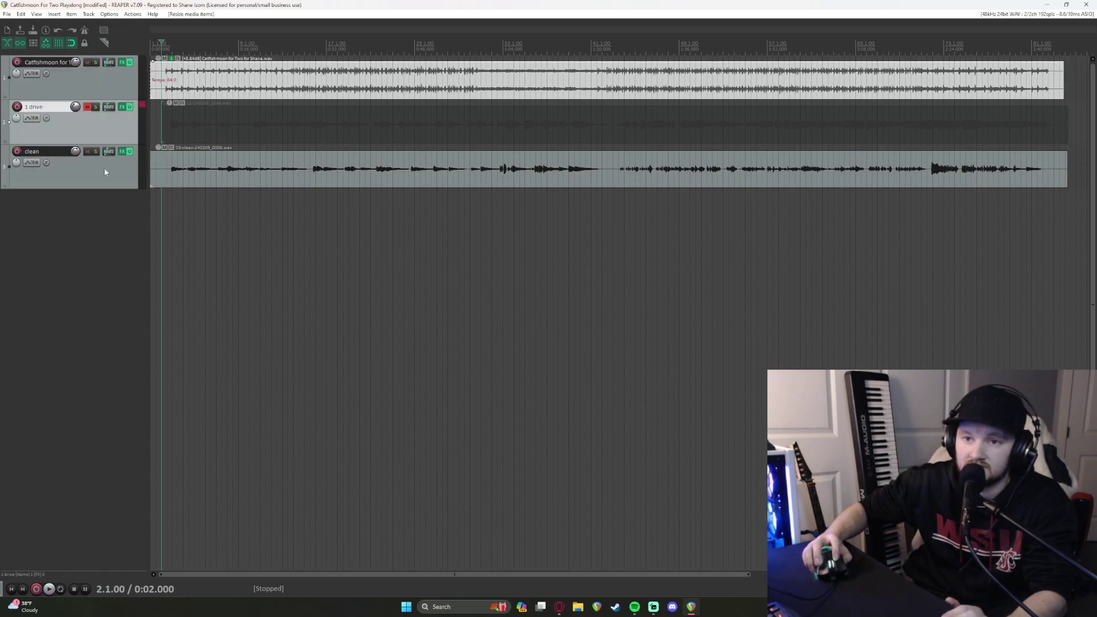
left_click(162, 176)
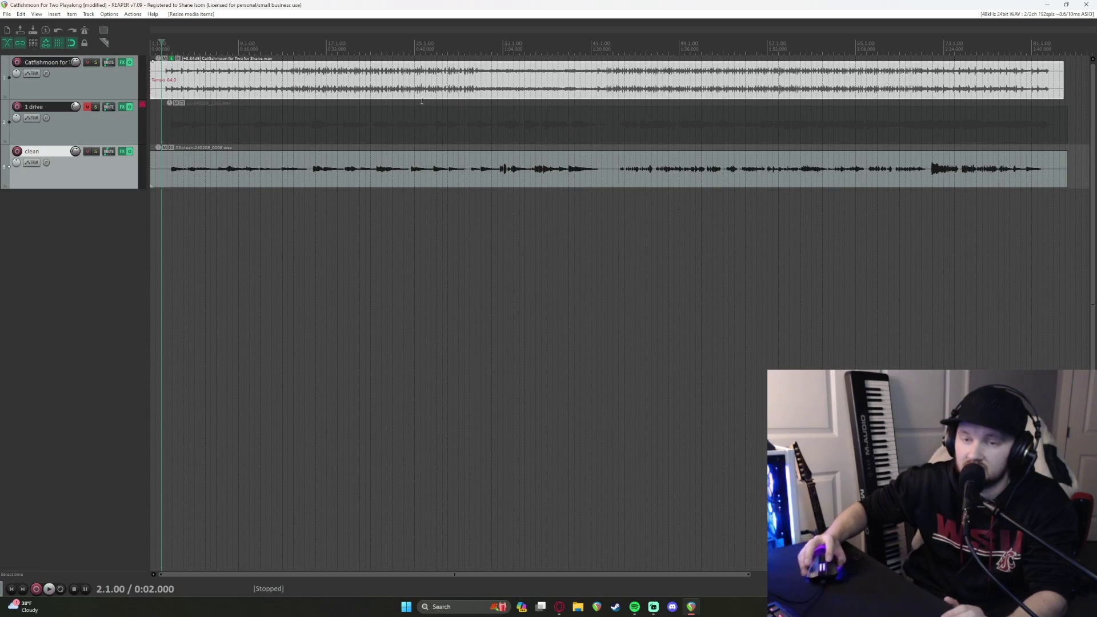
- Save the project and quit REAPER
left_click(7, 14)
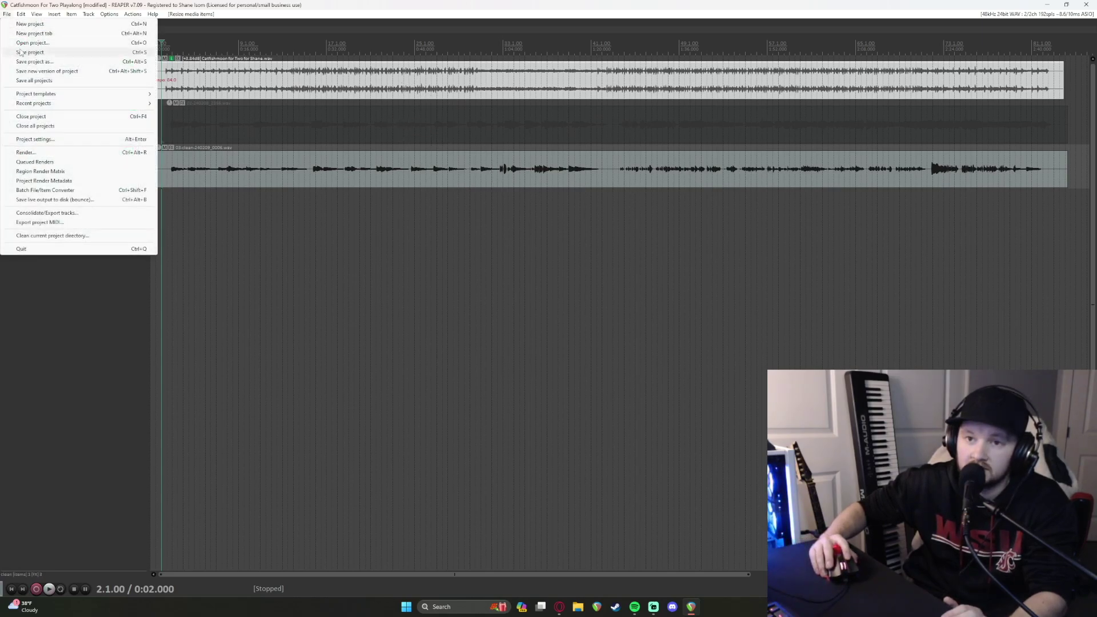
left_click(27, 53)
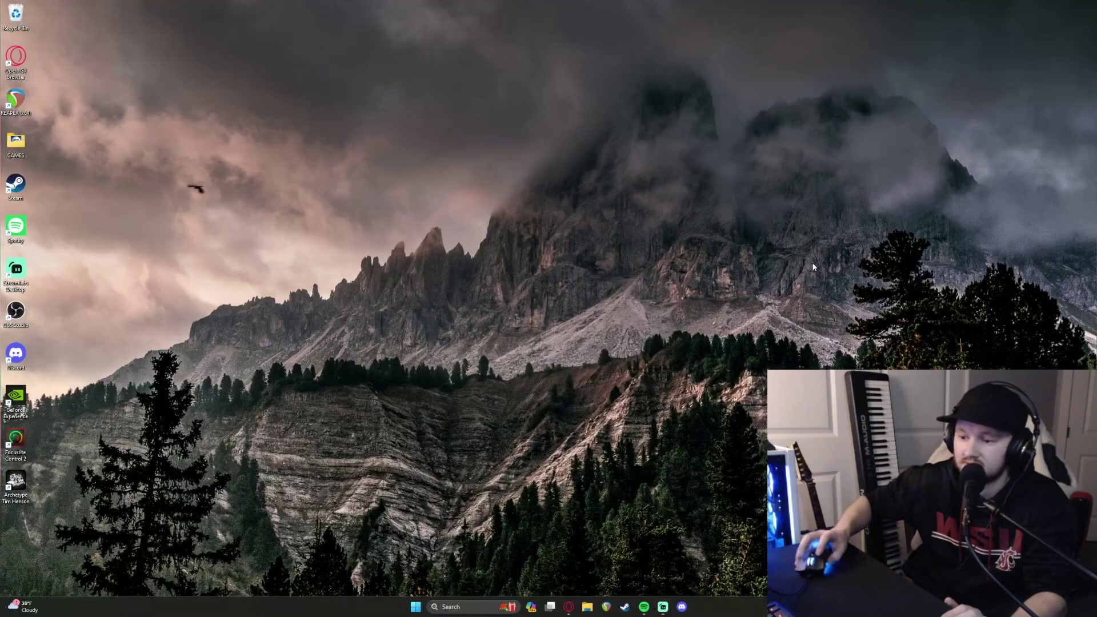
mouse_move(644, 607)
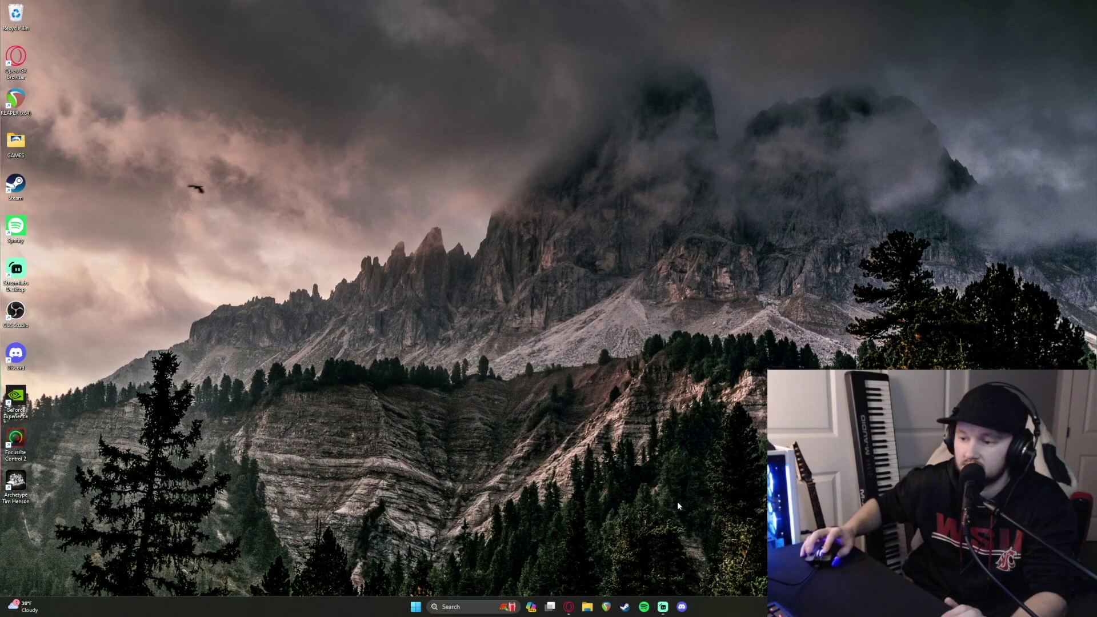